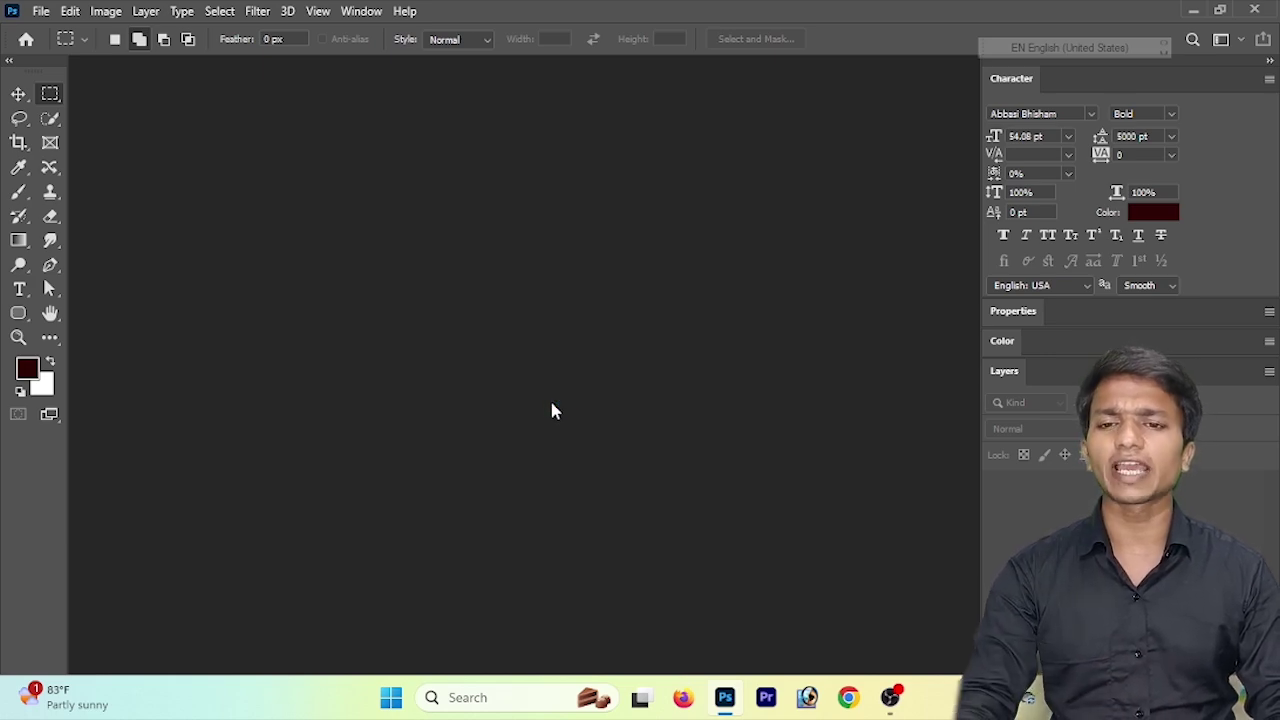
Create a landscape Letter print document, 11 x 8.5 inches at 300 pixels/inch, in RGB Color with a white background.
{"action": "key", "text": "ctrl+n"}
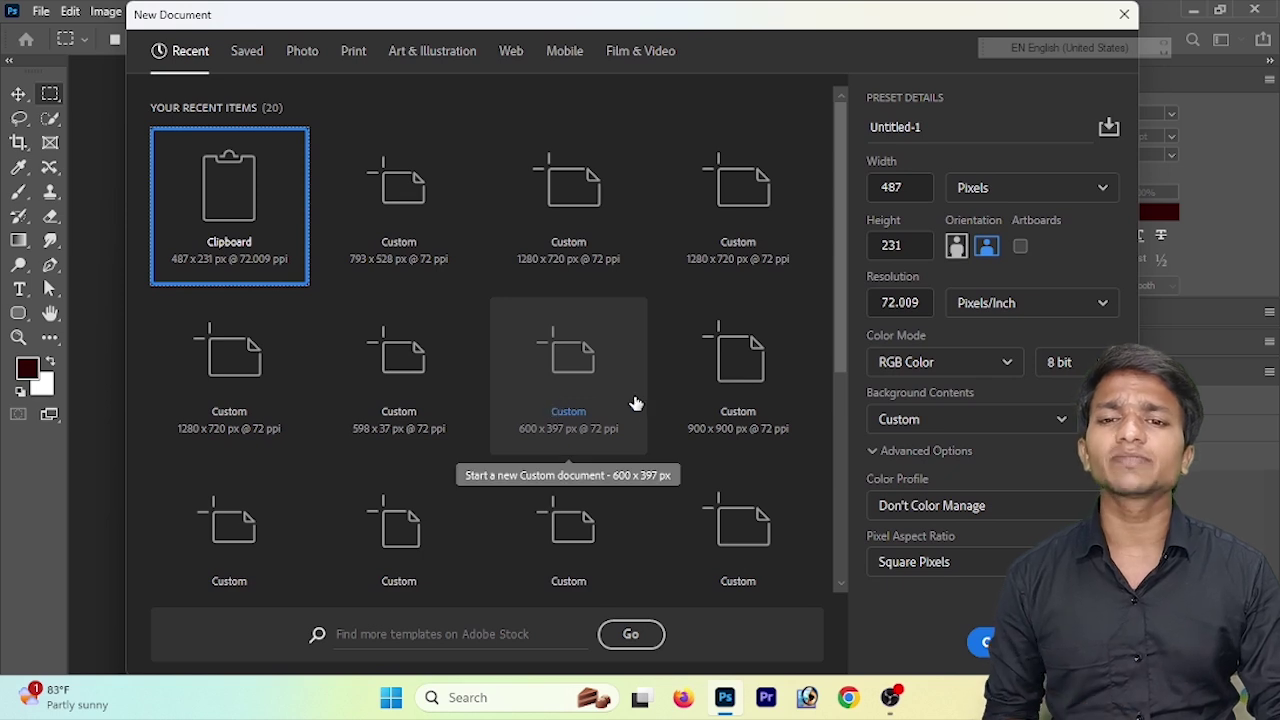
{"action": "left_click", "coordinate": [352, 56]}
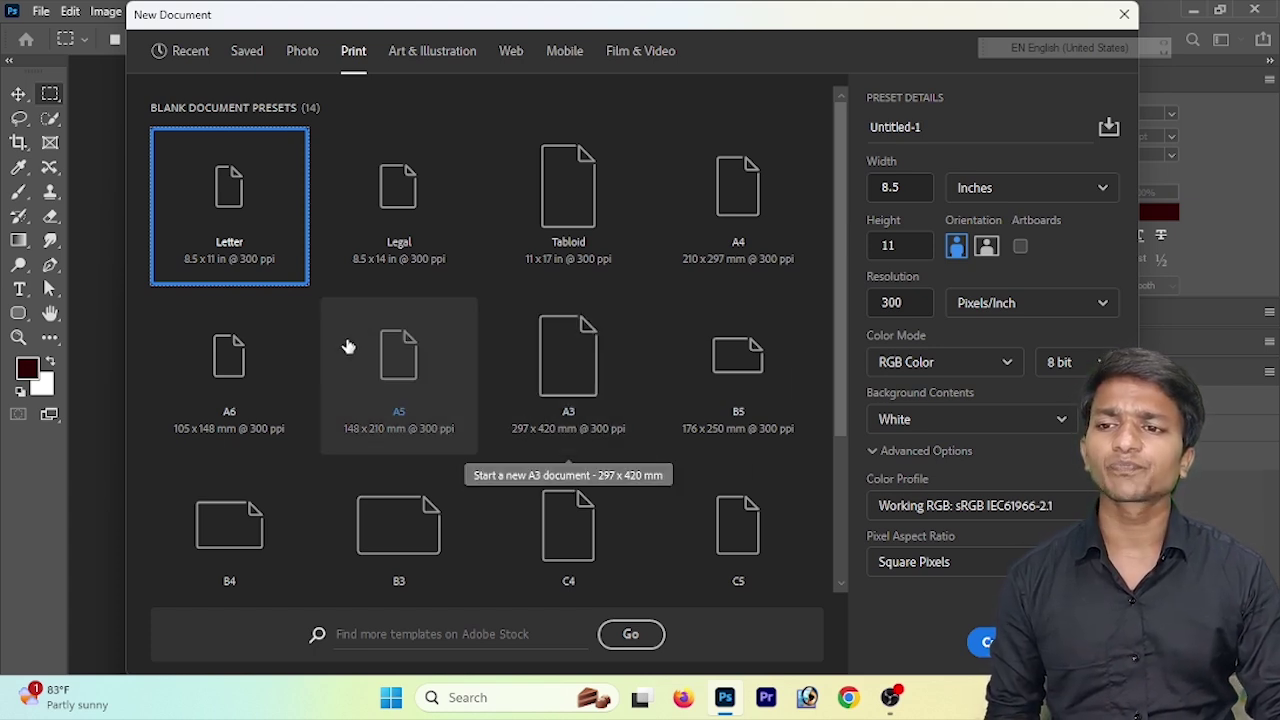
{"action": "left_click", "coordinate": [911, 200]}
{"action": "left_click", "coordinate": [920, 254]}
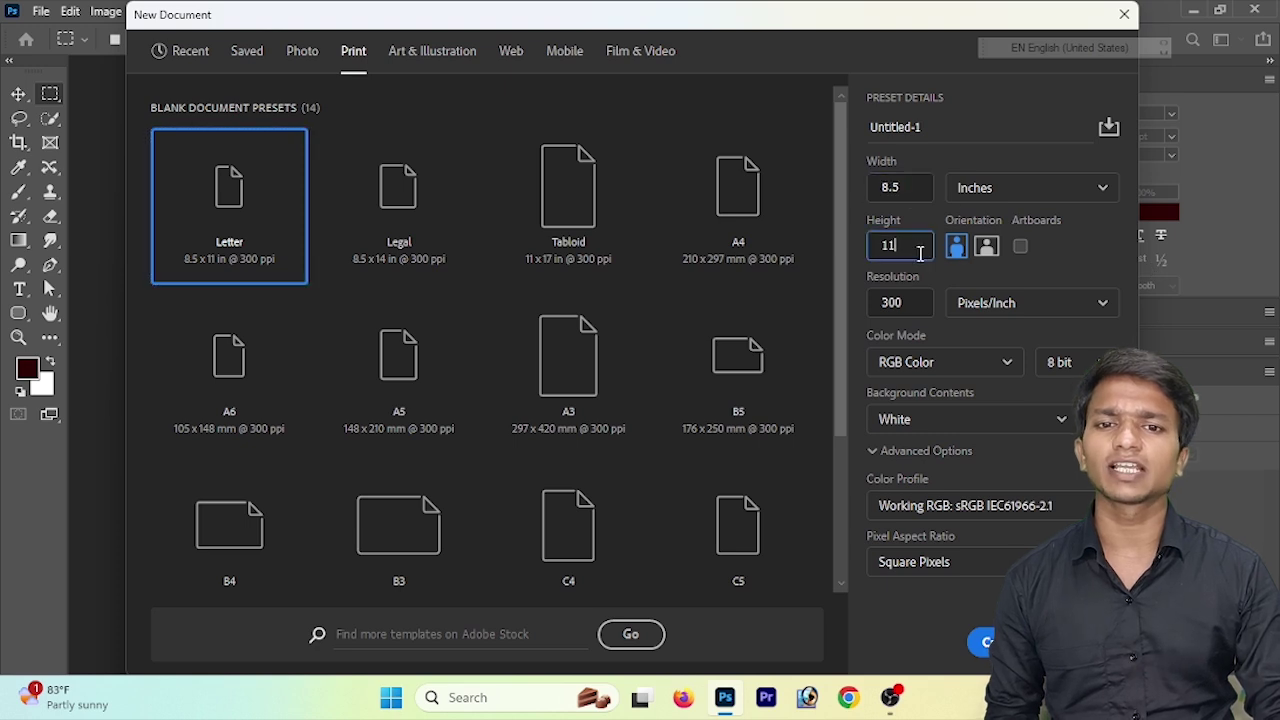
{"action": "left_click", "coordinate": [920, 196]}
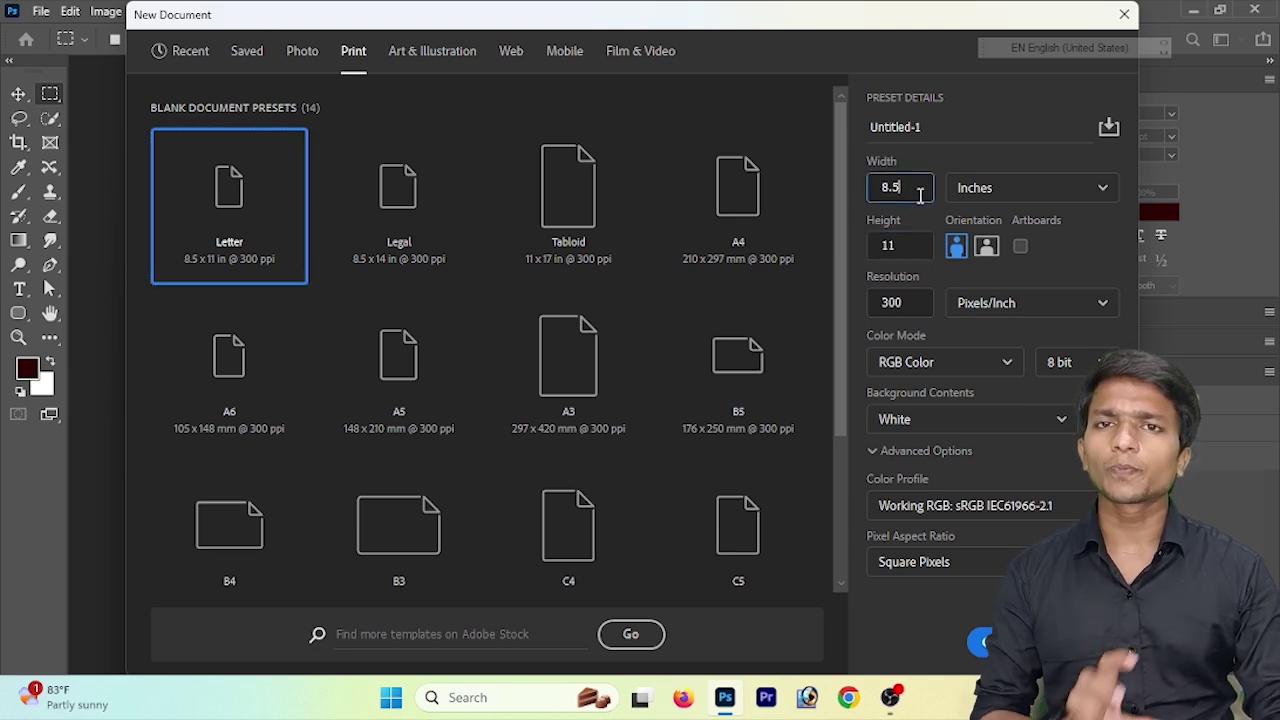
{"action": "left_click", "coordinate": [988, 248]}
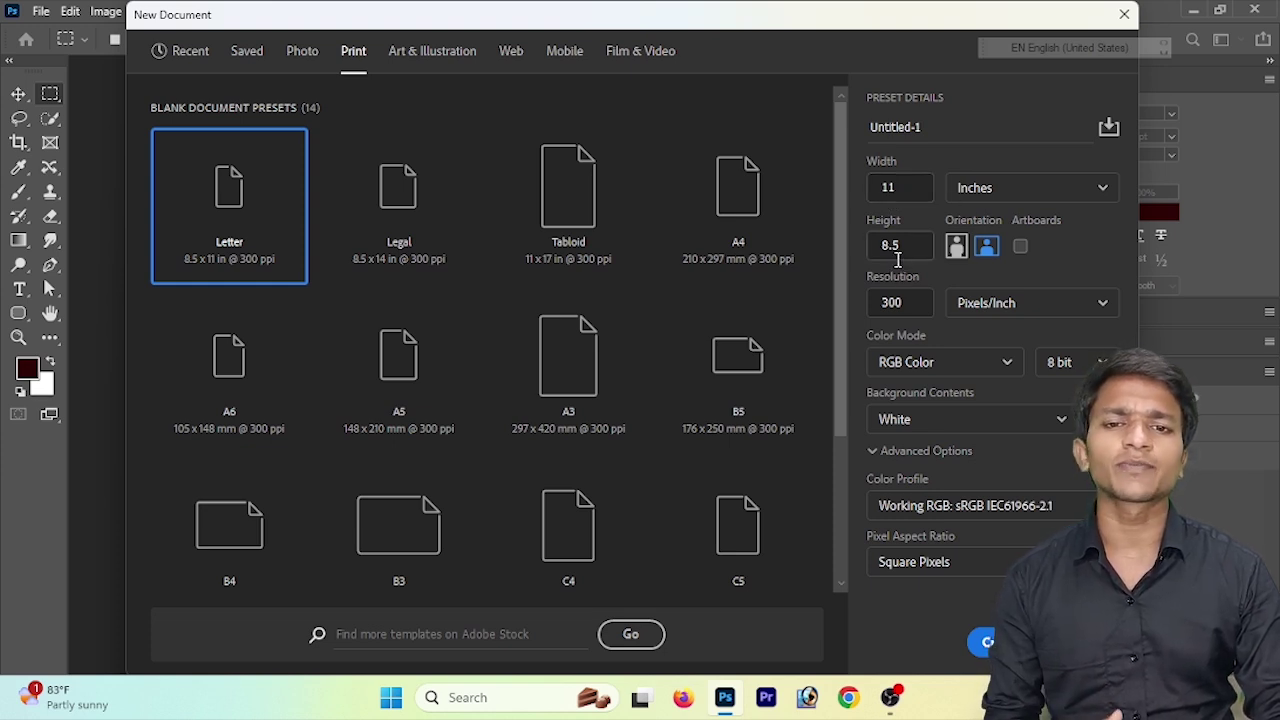
{"action": "left_click", "coordinate": [965, 430]}
{"action": "left_click", "coordinate": [965, 430]}
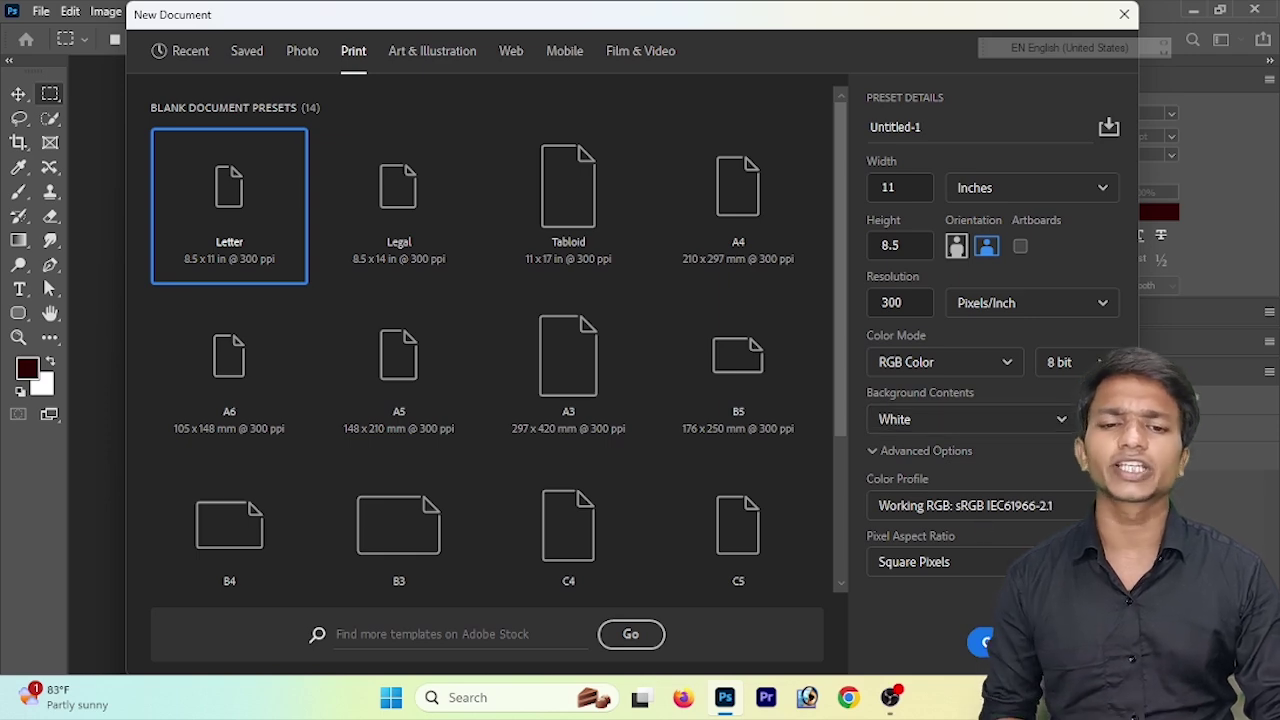
{"action": "left_click", "coordinate": [982, 645]}
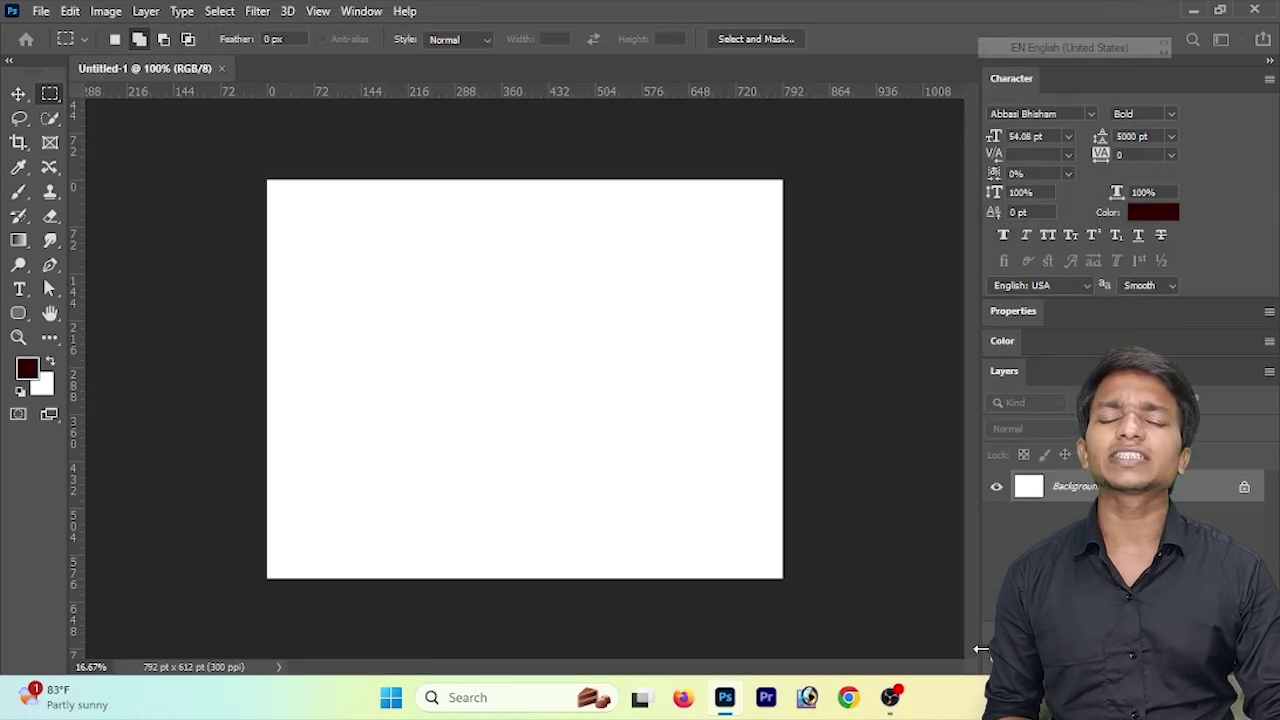
Float the blank Untitled-1 document in its own window and enlarge that window around the page.
{"action": "left_click_drag", "start_coordinate": [163, 70], "coordinate": [194, 86]}
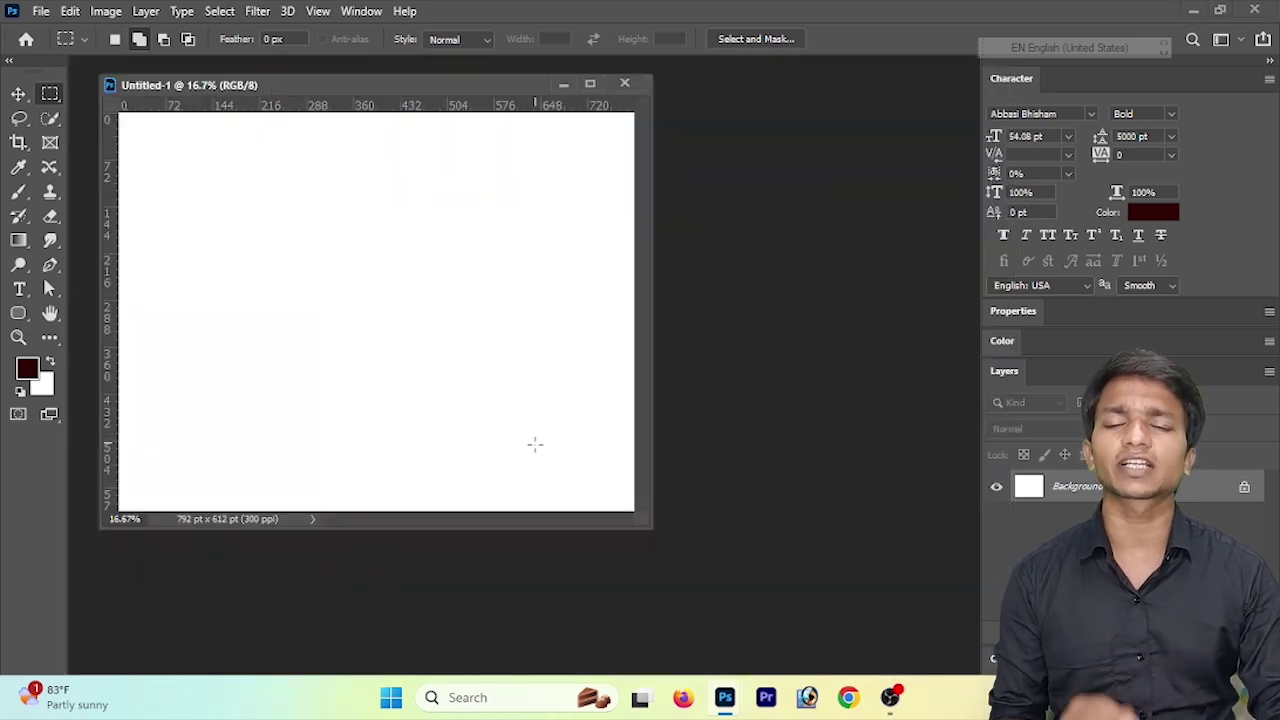
{"action": "left_click_drag", "start_coordinate": [653, 529], "coordinate": [745, 574]}
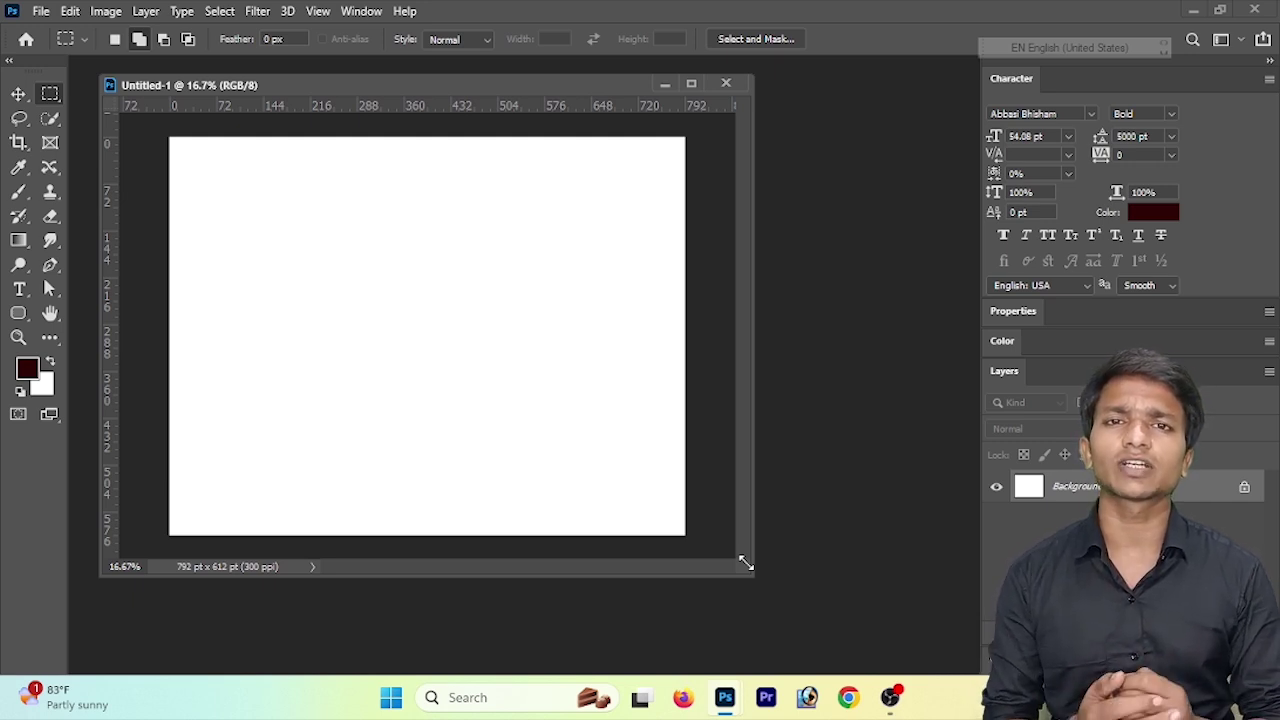
{"action": "left_click_drag", "start_coordinate": [748, 563], "coordinate": [790, 580]}
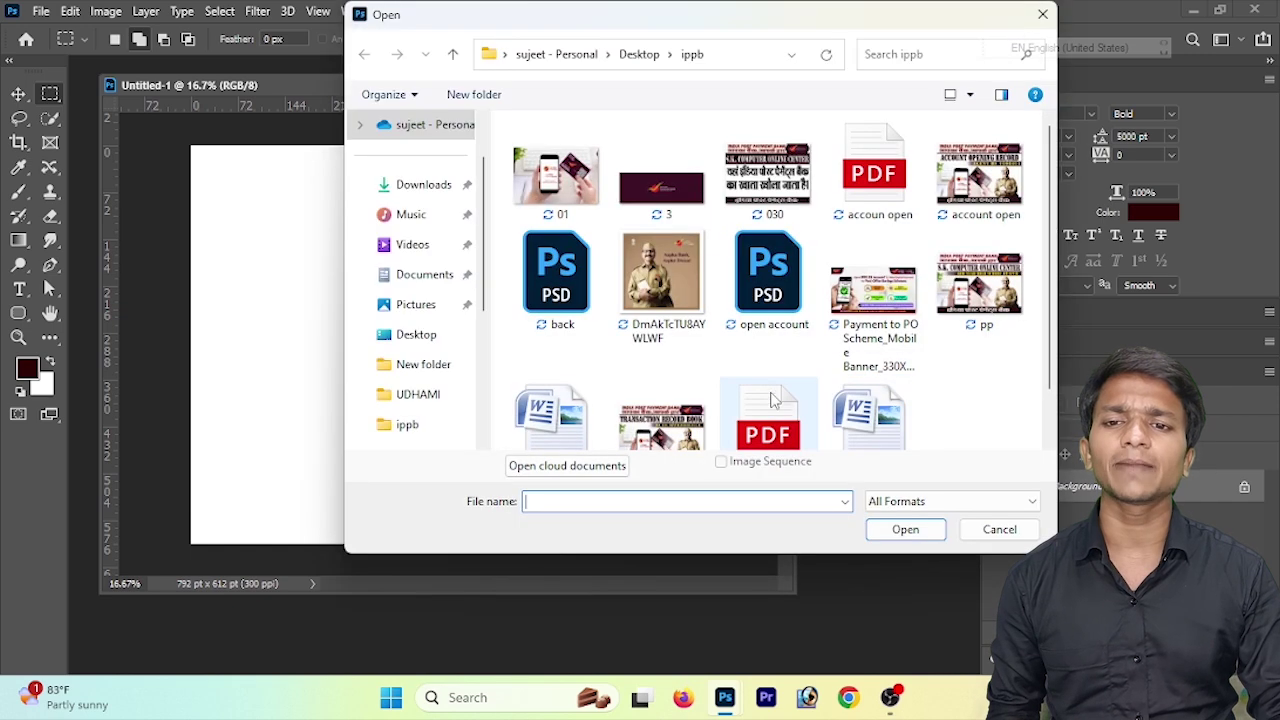
Open the images DmAkTcTU8AYWLWF, 01 and 3 together from the ippb folder.
{"action": "left_click", "coordinate": [655, 284]}
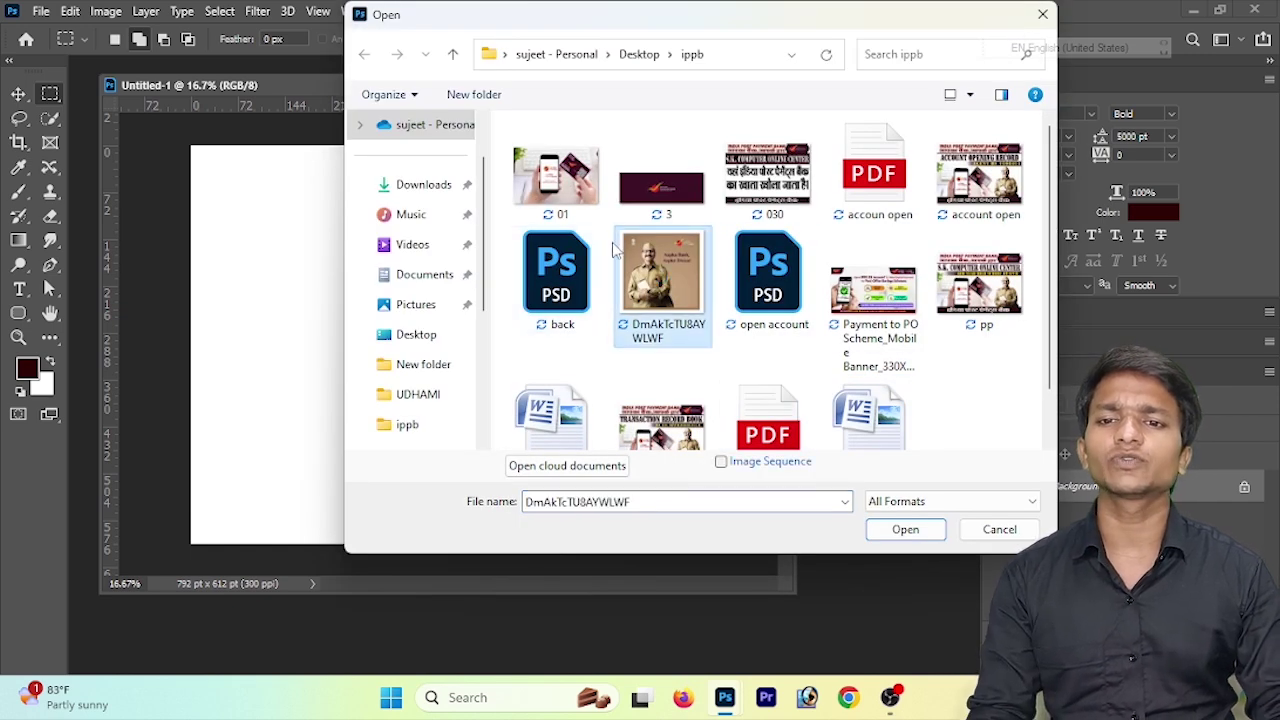
{"action": "left_click", "coordinate": [556, 195], "text": "ctrl"}
{"action": "left_click", "coordinate": [650, 195], "text": "ctrl"}
{"action": "left_click", "coordinate": [903, 529]}
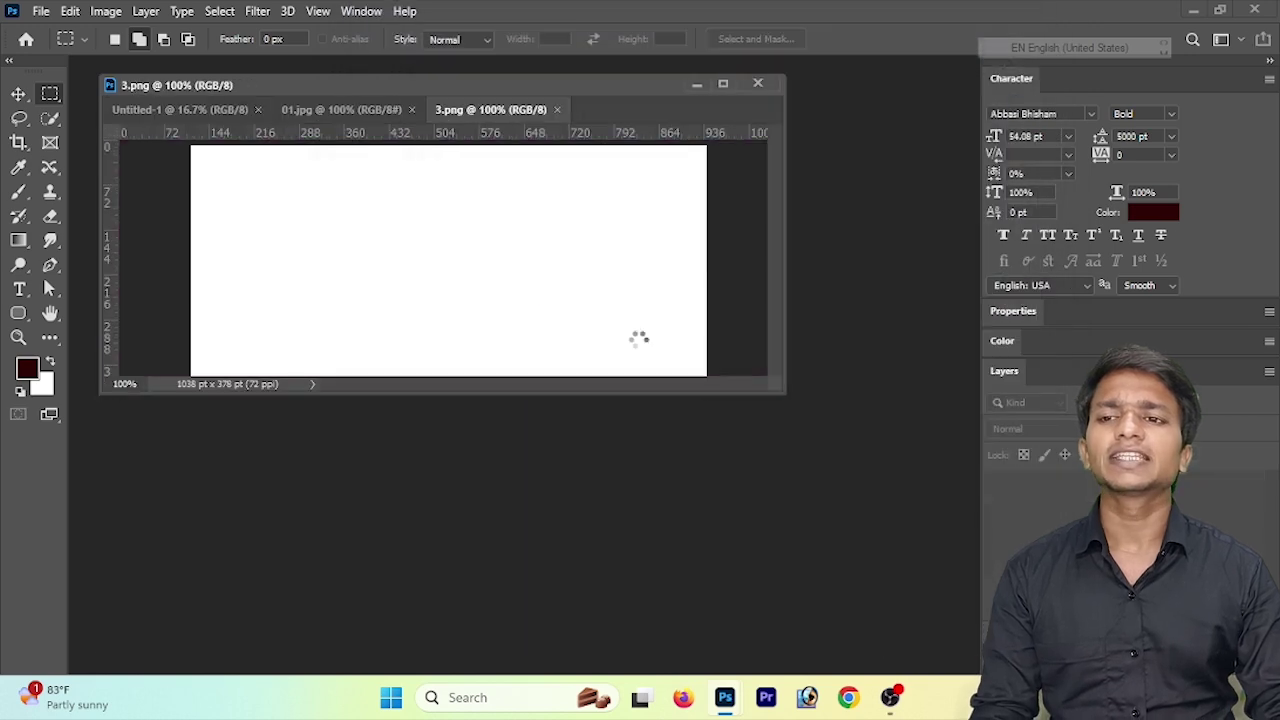
Separate the three opened images into their own floating windows, with DmAkTcTU8AYWLWF.jpg beside the blank document.
{"action": "left_click_drag", "start_coordinate": [416, 112], "coordinate": [750, 288]}
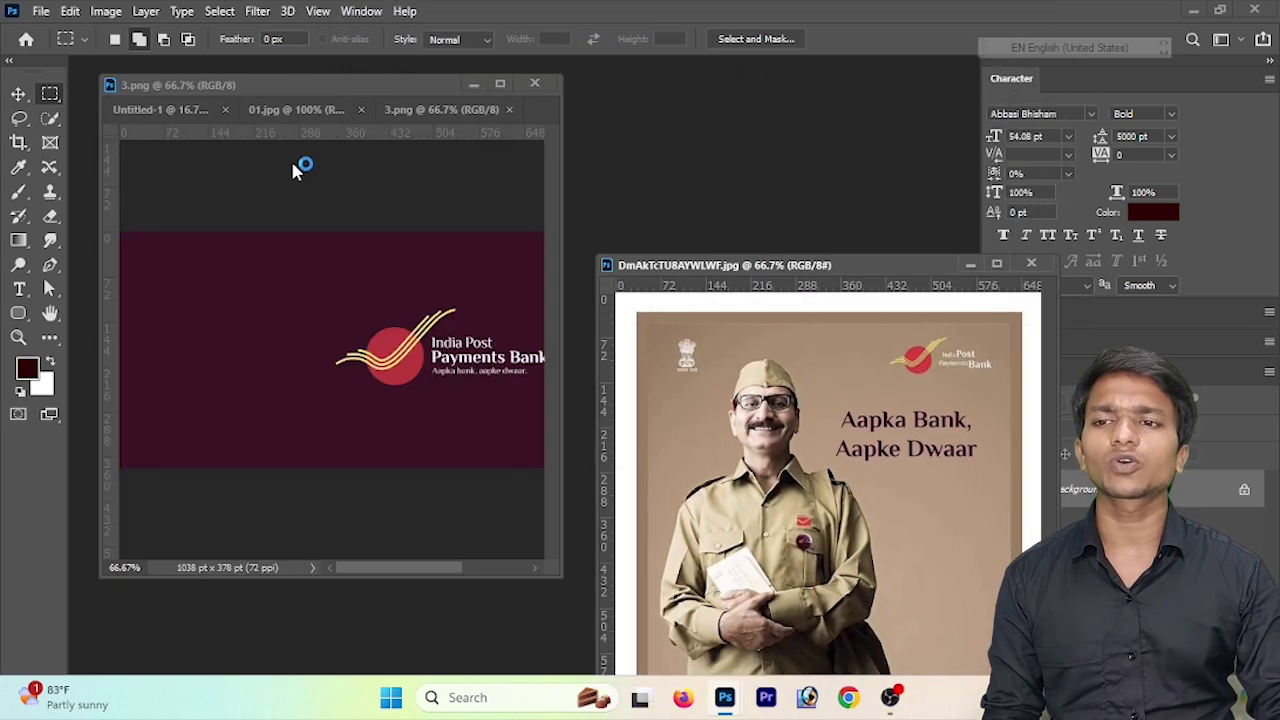
{"action": "left_click_drag", "start_coordinate": [286, 111], "coordinate": [598, 324]}
{"action": "left_click_drag", "start_coordinate": [383, 112], "coordinate": [767, 350]}
{"action": "left_click", "coordinate": [826, 271]}
{"action": "left_click_drag", "start_coordinate": [826, 271], "coordinate": [802, 85]}
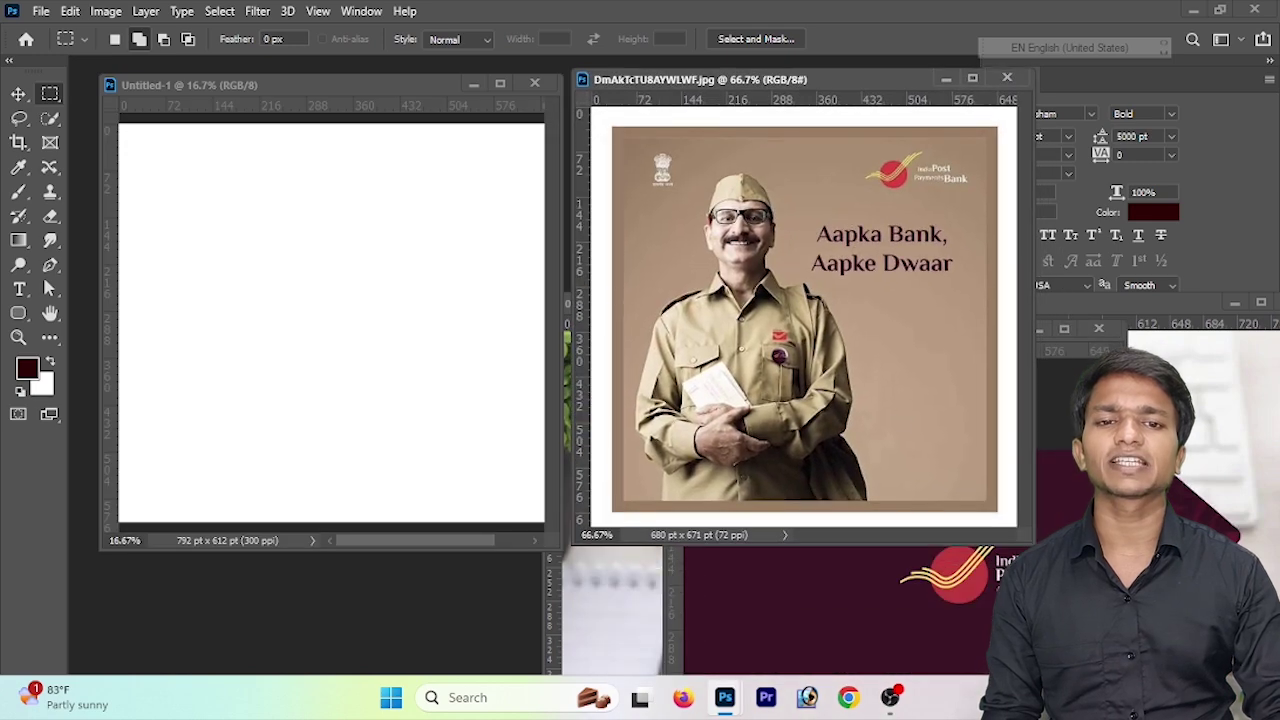
Bring the 01.jpg window up beside the blank document and enlarge the Untitled-1 window to show the whole page.
{"action": "left_click", "coordinate": [1095, 440]}
{"action": "left_click", "coordinate": [1165, 425]}
{"action": "left_click_drag", "start_coordinate": [1116, 302], "coordinate": [1098, 52]}
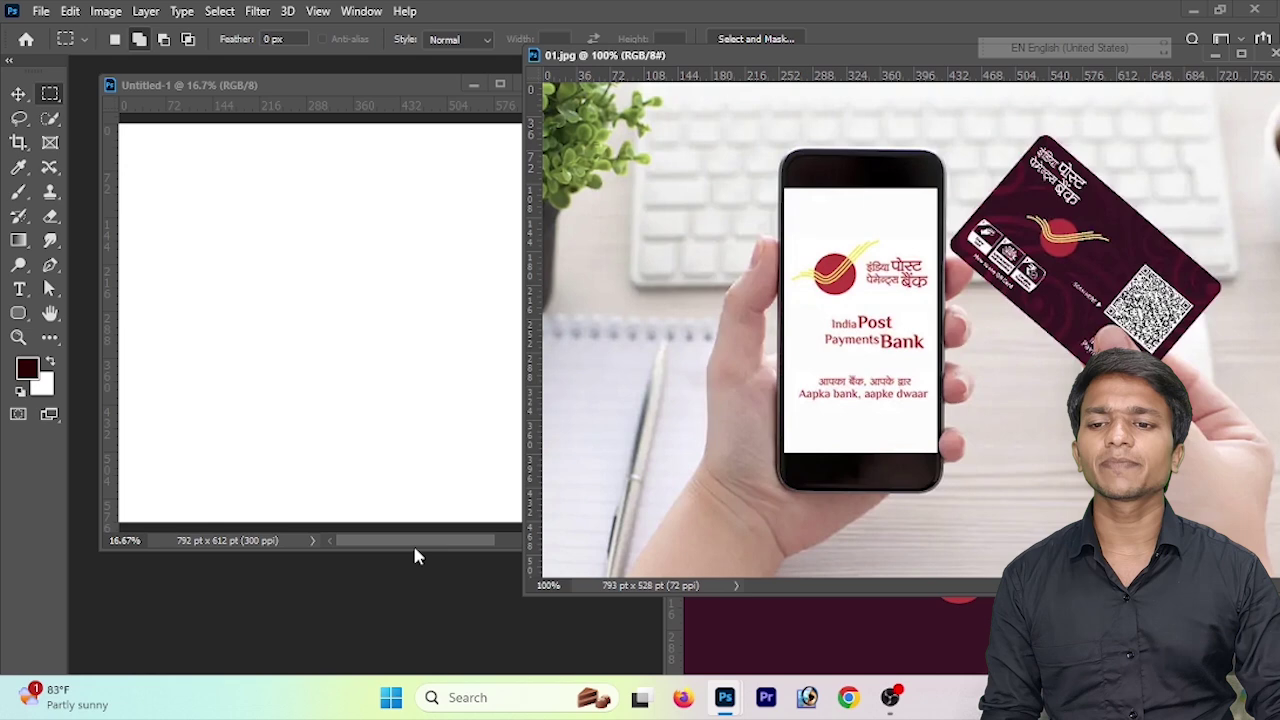
{"action": "left_click_drag", "start_coordinate": [417, 550], "coordinate": [500, 655]}
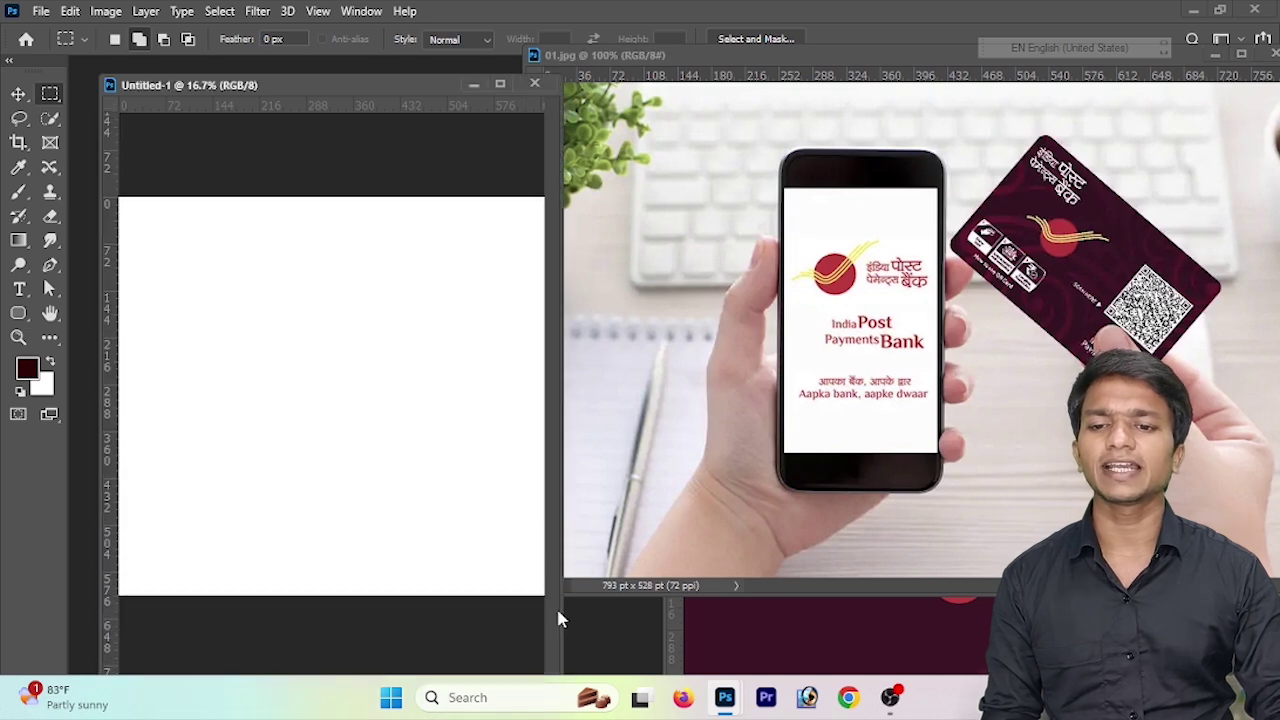
{"action": "left_click_drag", "start_coordinate": [566, 606], "coordinate": [982, 605]}
Copy the 01.jpg phone-and-card photo into Untitled-1 and scale it to 289.52% in the page's lower-left area.
{"action": "left_click", "coordinate": [1049, 530]}
{"action": "left_click", "coordinate": [18, 93]}
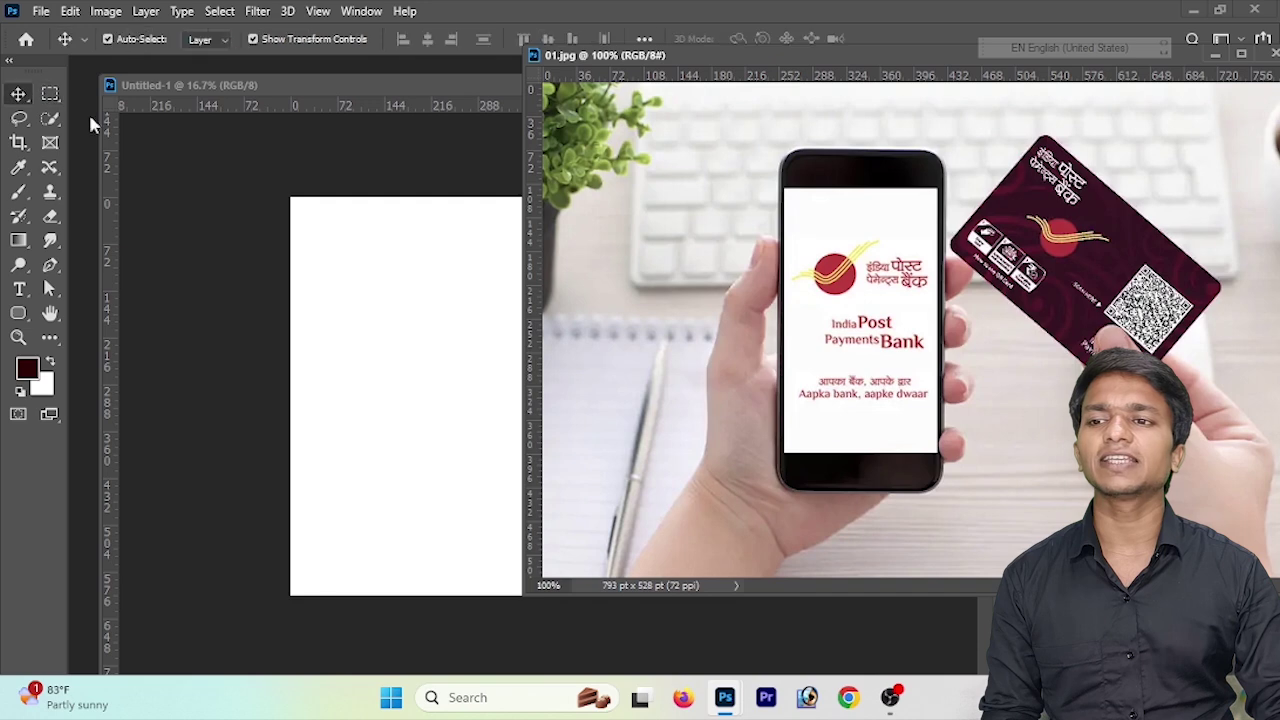
{"action": "left_click_drag", "start_coordinate": [786, 308], "coordinate": [397, 374]}
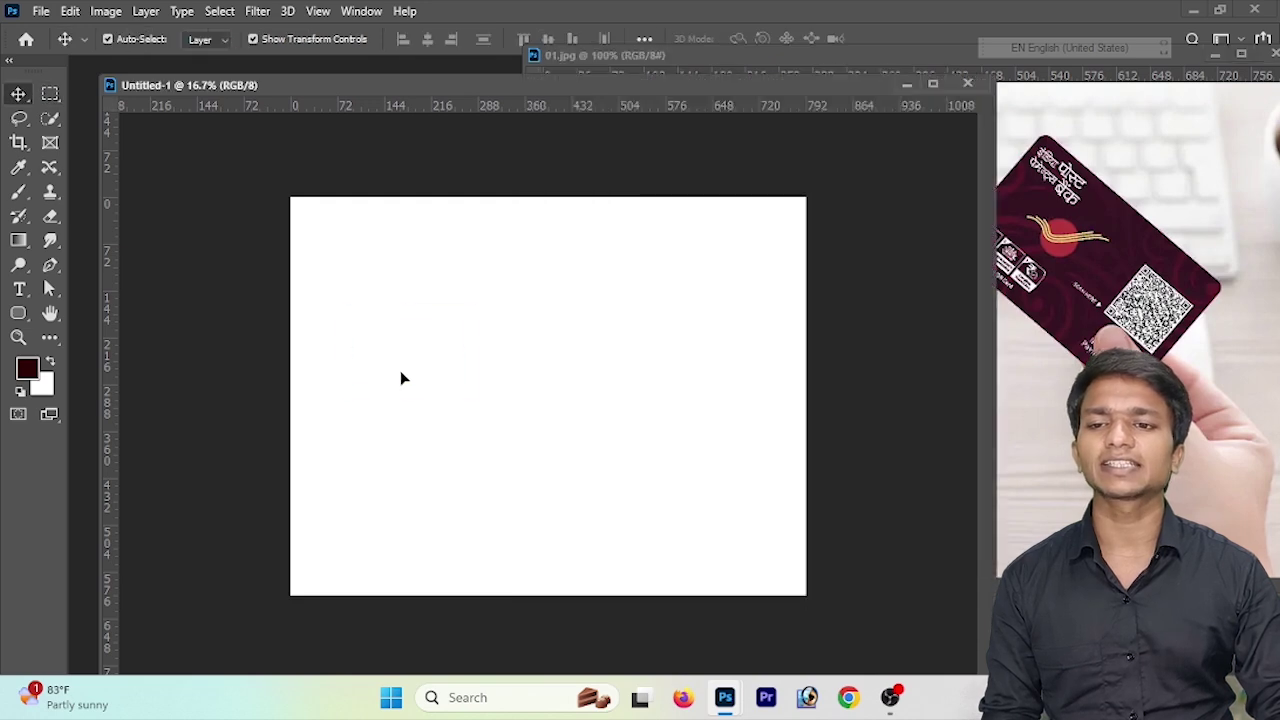
{"action": "left_click_drag", "start_coordinate": [472, 392], "coordinate": [715, 537]}
{"action": "left_click_drag", "start_coordinate": [677, 466], "coordinate": [620, 508]}
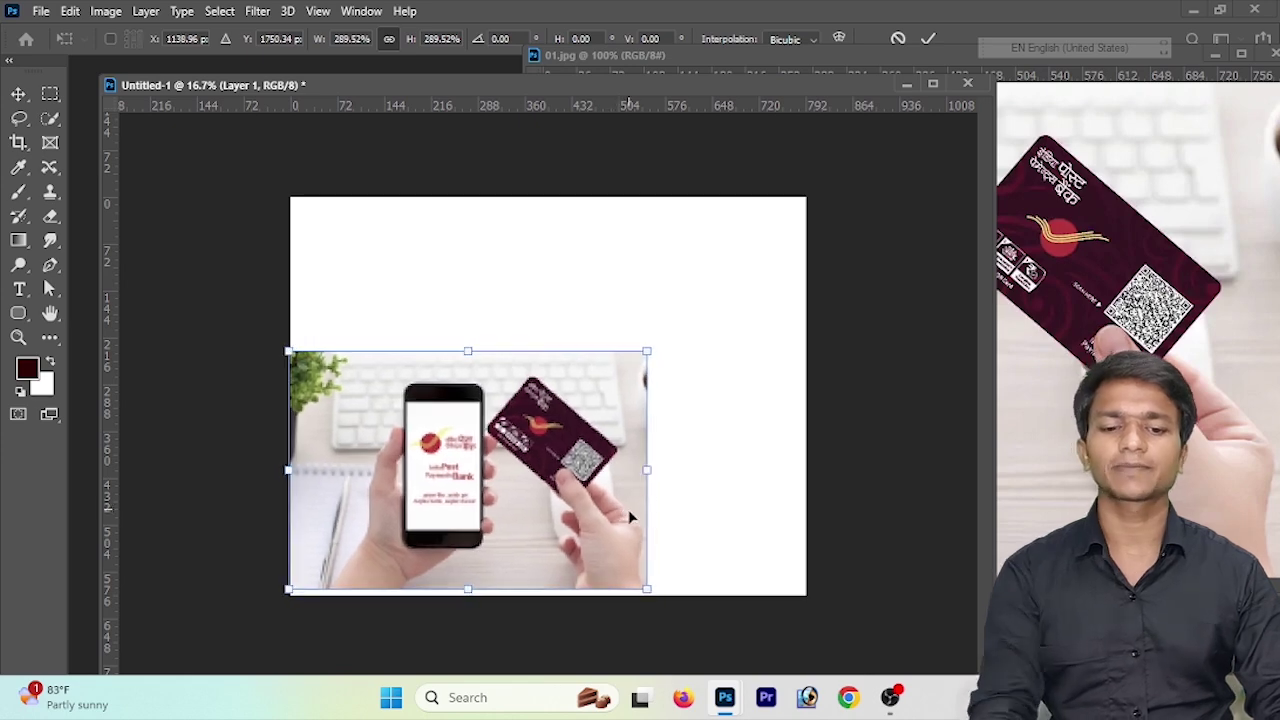
{"action": "key", "text": "Return"}
Scale the phone-and-card photo to 94.25% and align it with the page's bottom-left corner.
{"action": "left_click", "coordinate": [706, 445]}
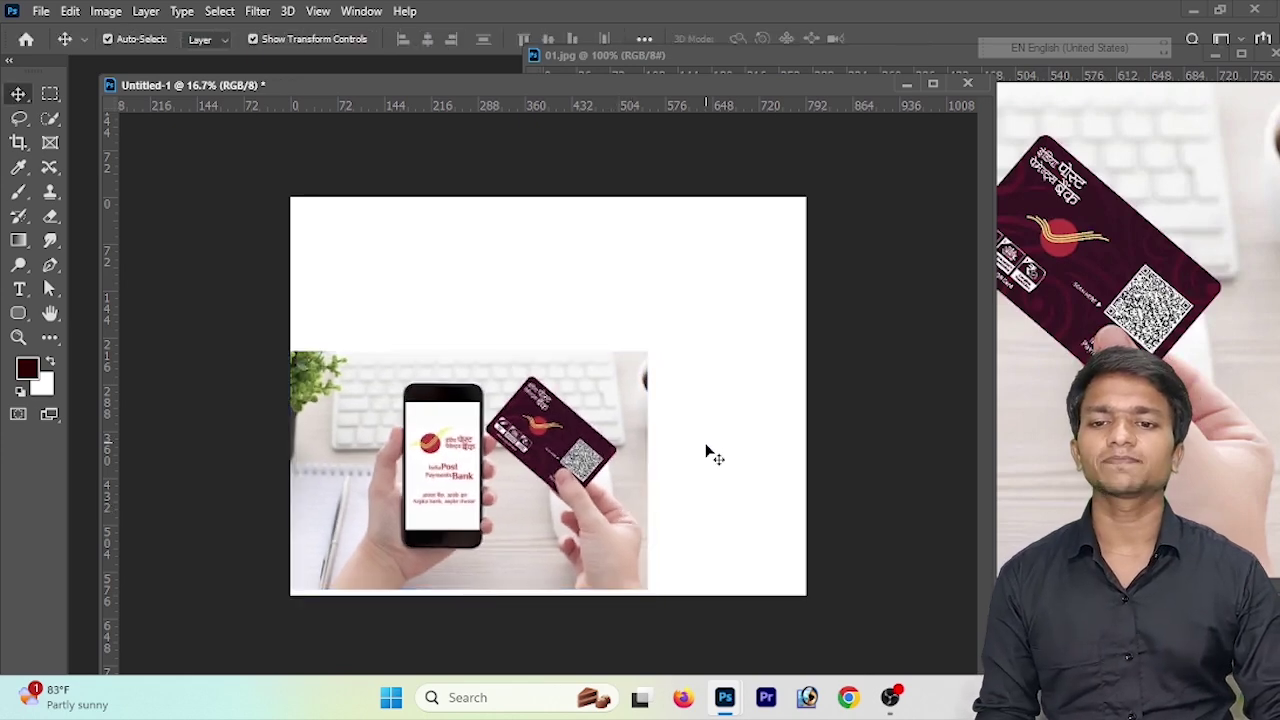
{"action": "left_click", "coordinate": [615, 485]}
{"action": "mouse_move", "coordinate": [615, 478]}
{"action": "left_mouse_down"}
{"action": "mouse_move", "coordinate": [596, 500]}
{"action": "mouse_move", "coordinate": [592, 481]}
{"action": "mouse_move", "coordinate": [641, 485]}
{"action": "mouse_move", "coordinate": [628, 486]}
{"action": "left_mouse_up"}
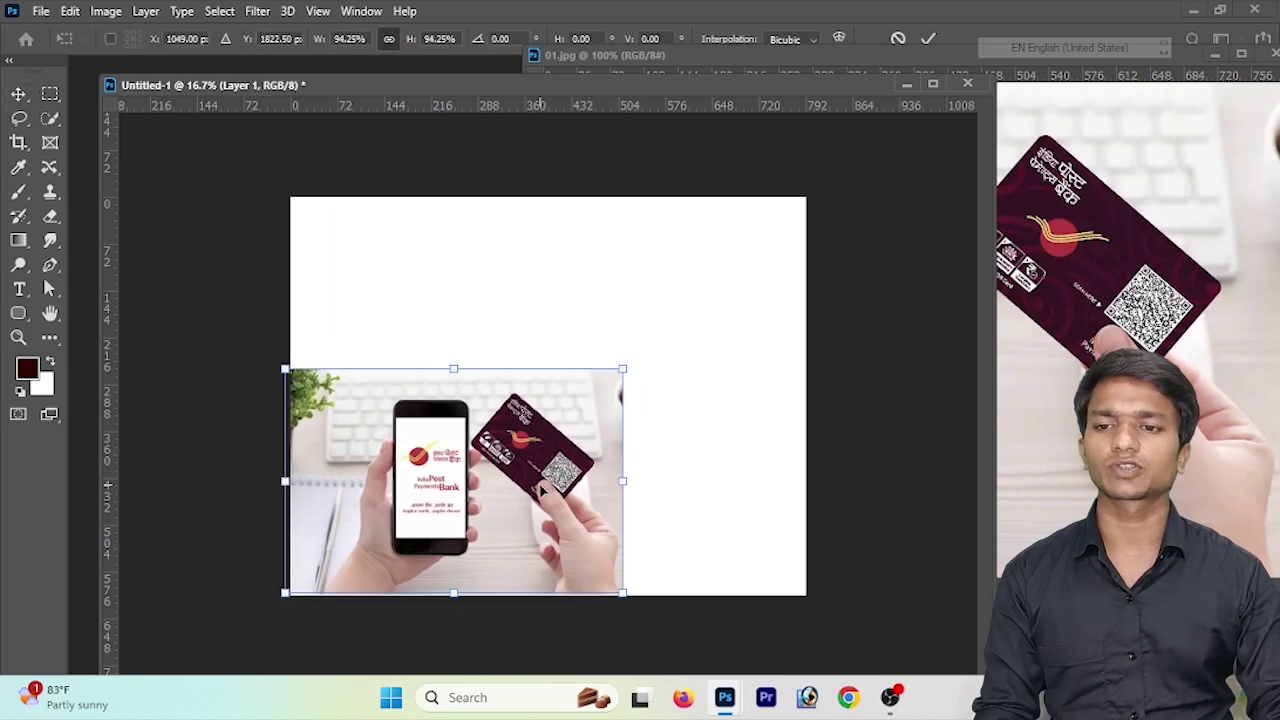
{"action": "mouse_move", "coordinate": [540, 491]}
{"action": "left_mouse_down"}
{"action": "mouse_move", "coordinate": [548, 498]}
{"action": "mouse_move", "coordinate": [545, 487]}
{"action": "left_mouse_up"}
{"action": "key", "text": "Return"}
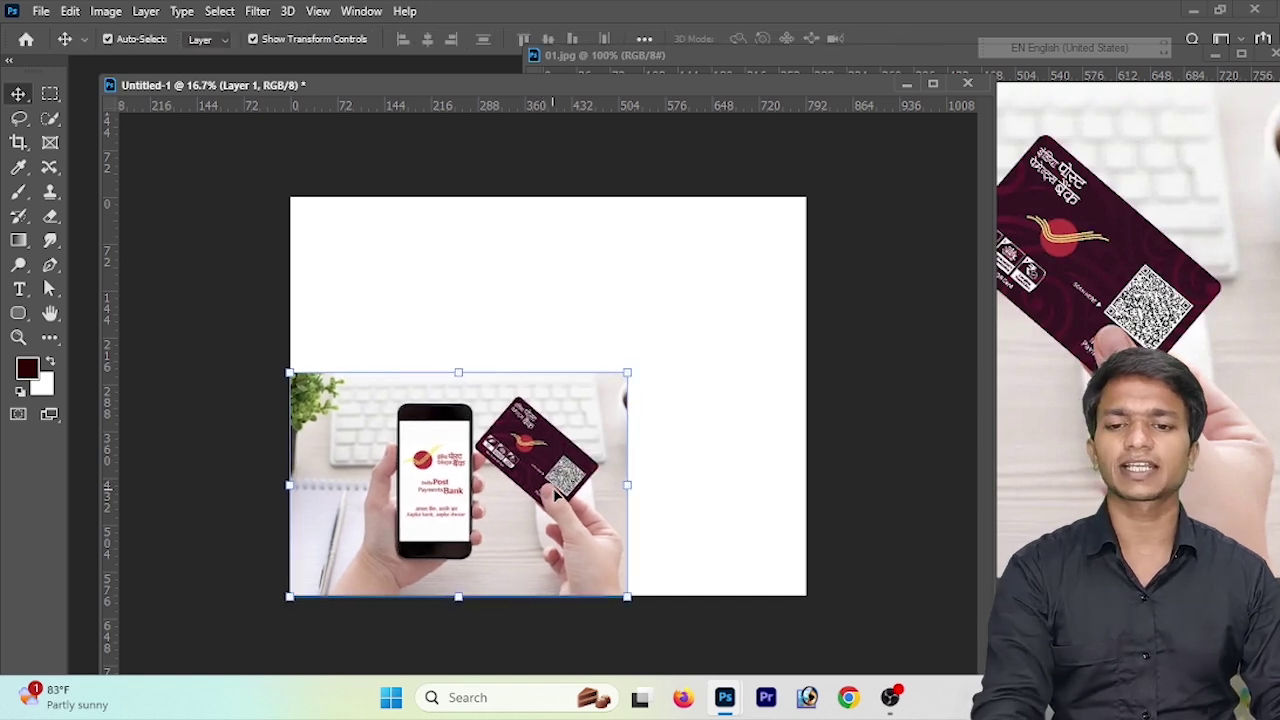
{"action": "left_click", "coordinate": [830, 446]}
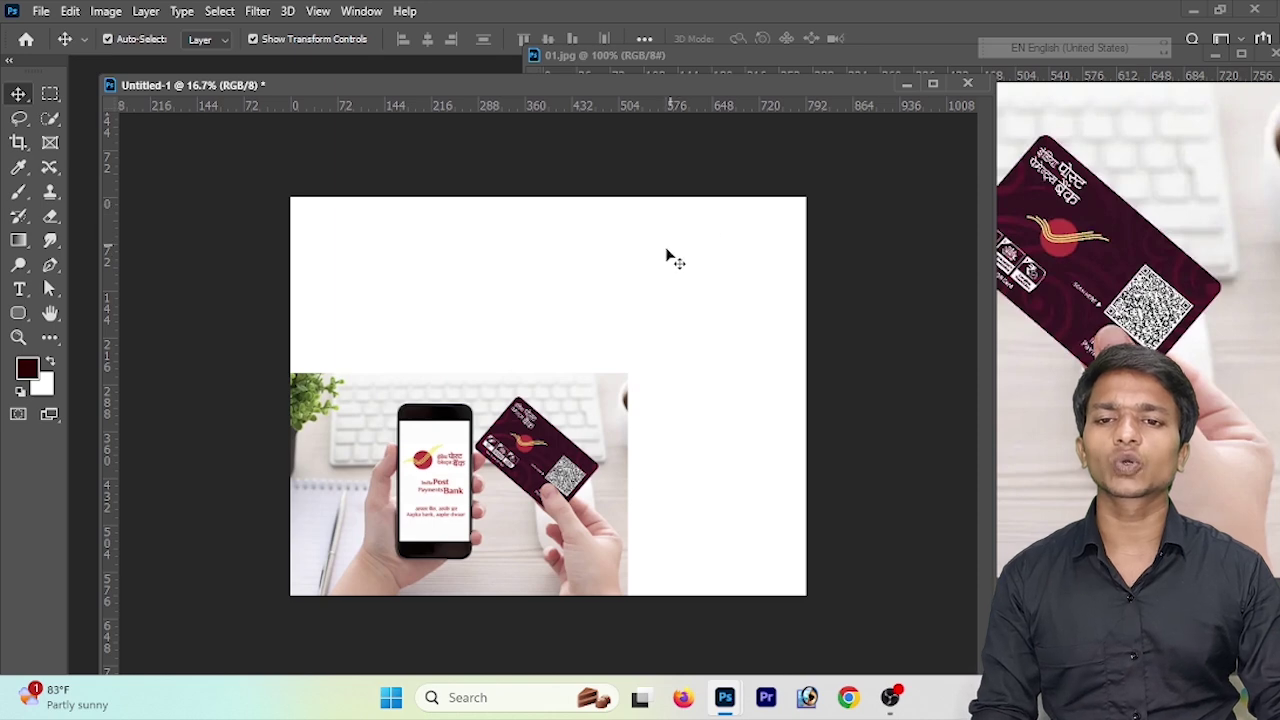
Bring the 3.png window forward over Untitled-1 and widen it to show the whole logo banner.
{"action": "left_click", "coordinate": [1045, 620]}
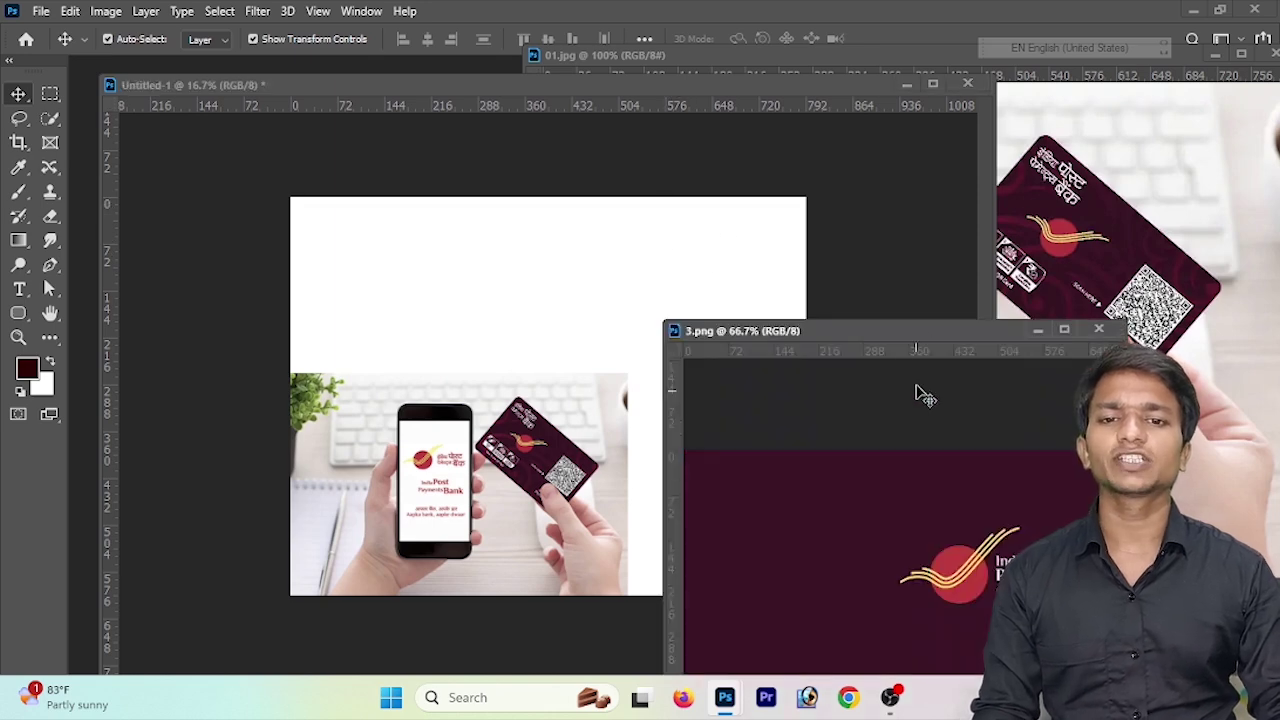
{"action": "left_click_drag", "start_coordinate": [920, 331], "coordinate": [490, 105]}
{"action": "left_click_drag", "start_coordinate": [696, 408], "coordinate": [968, 418]}
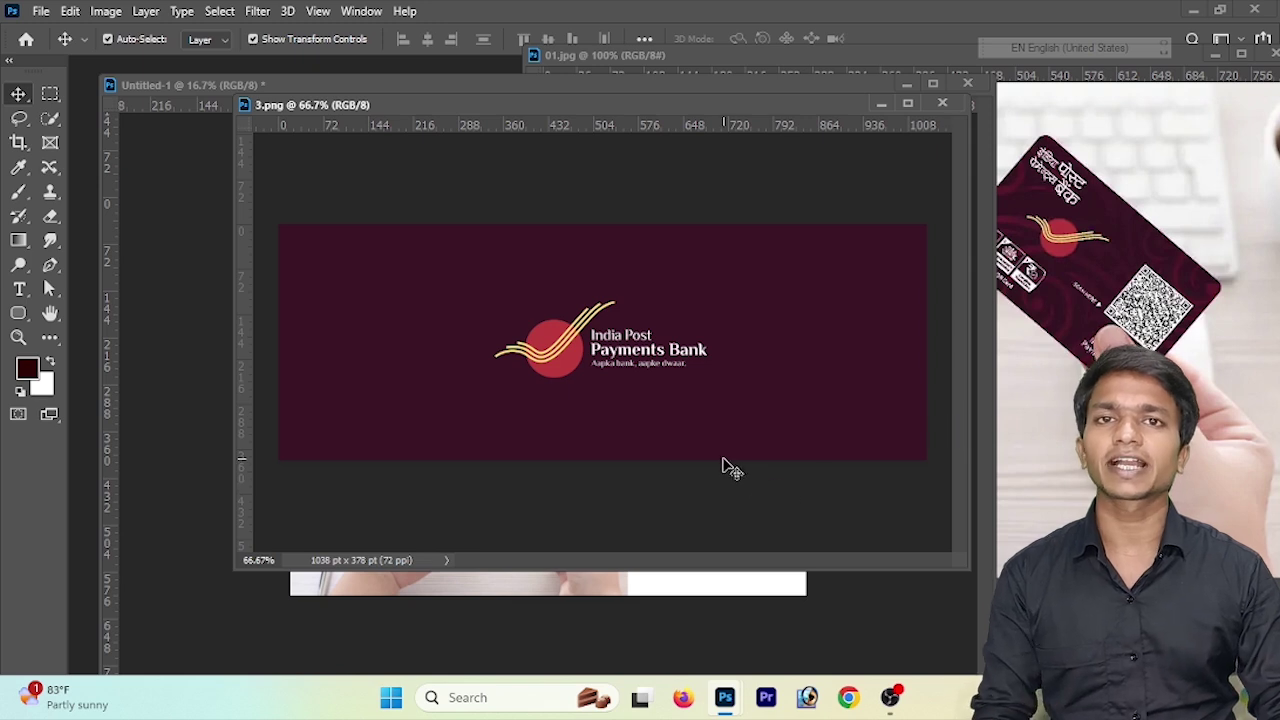
Make an elliptical selection around the India Post Payments Bank logo and shift it slightly down to centre on the logo.
{"action": "left_click", "coordinate": [49, 95]}
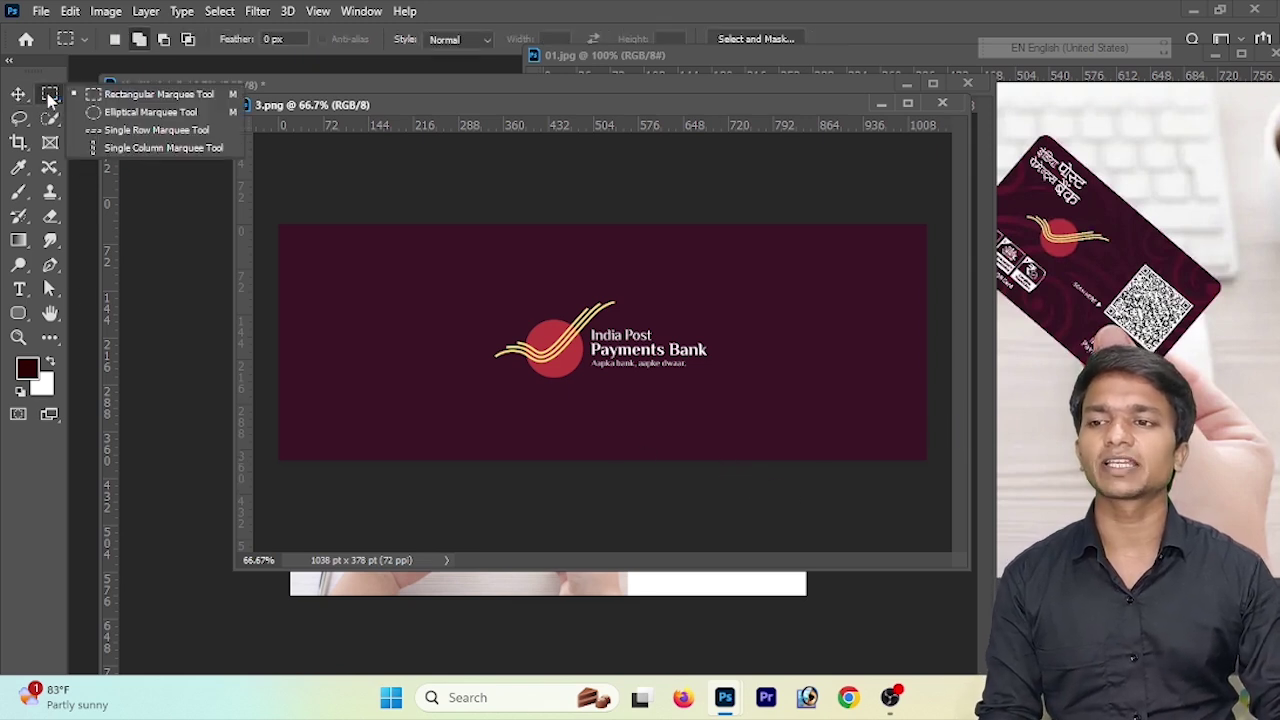
{"action": "left_click", "coordinate": [150, 112]}
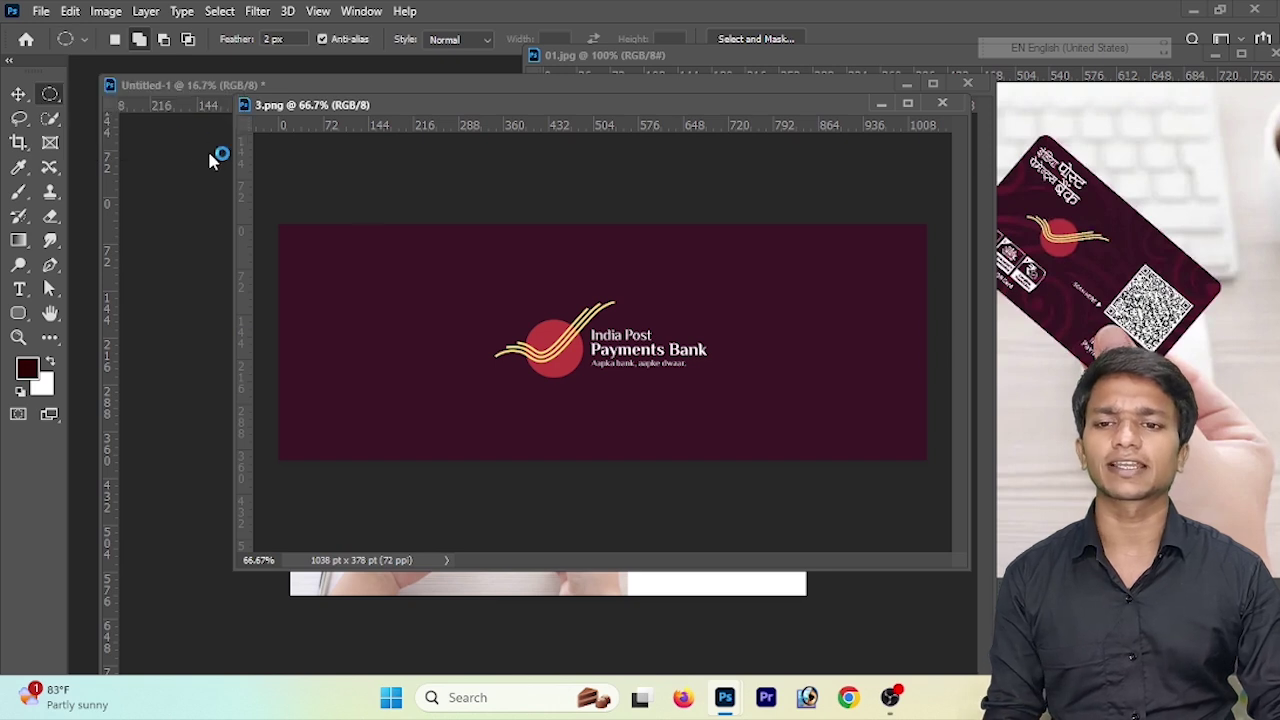
{"action": "left_click_drag", "start_coordinate": [450, 268], "coordinate": [746, 403]}
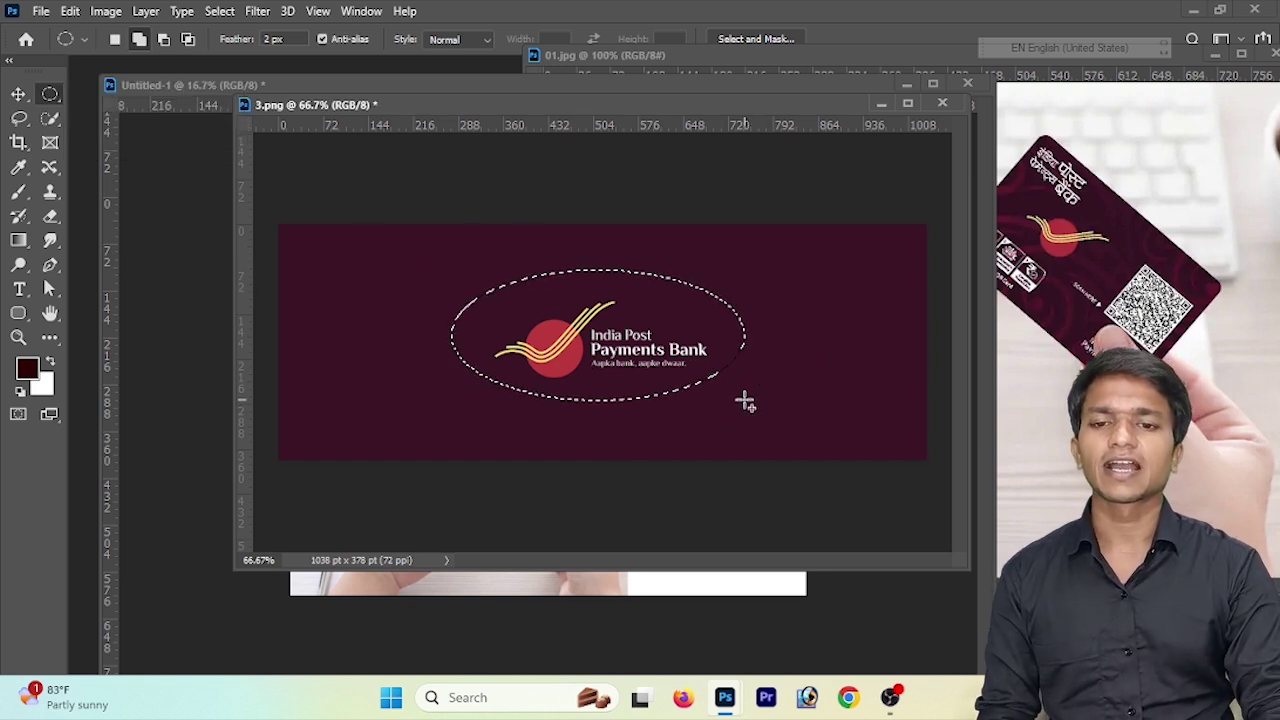
{"action": "key", "text": "ctrl+c"}
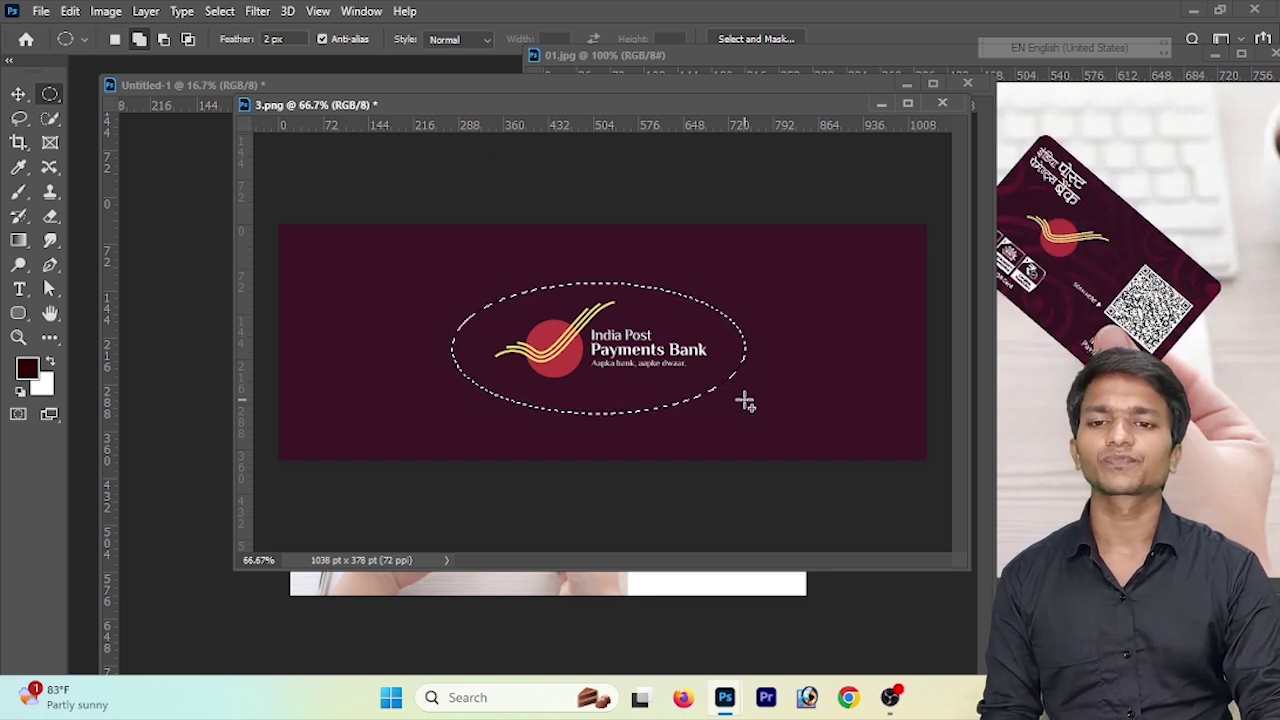
Add a rectangular area around the logo to the elliptical selection, and subtract a thin strip along its lower edge.
{"action": "right_click", "coordinate": [48, 101]}
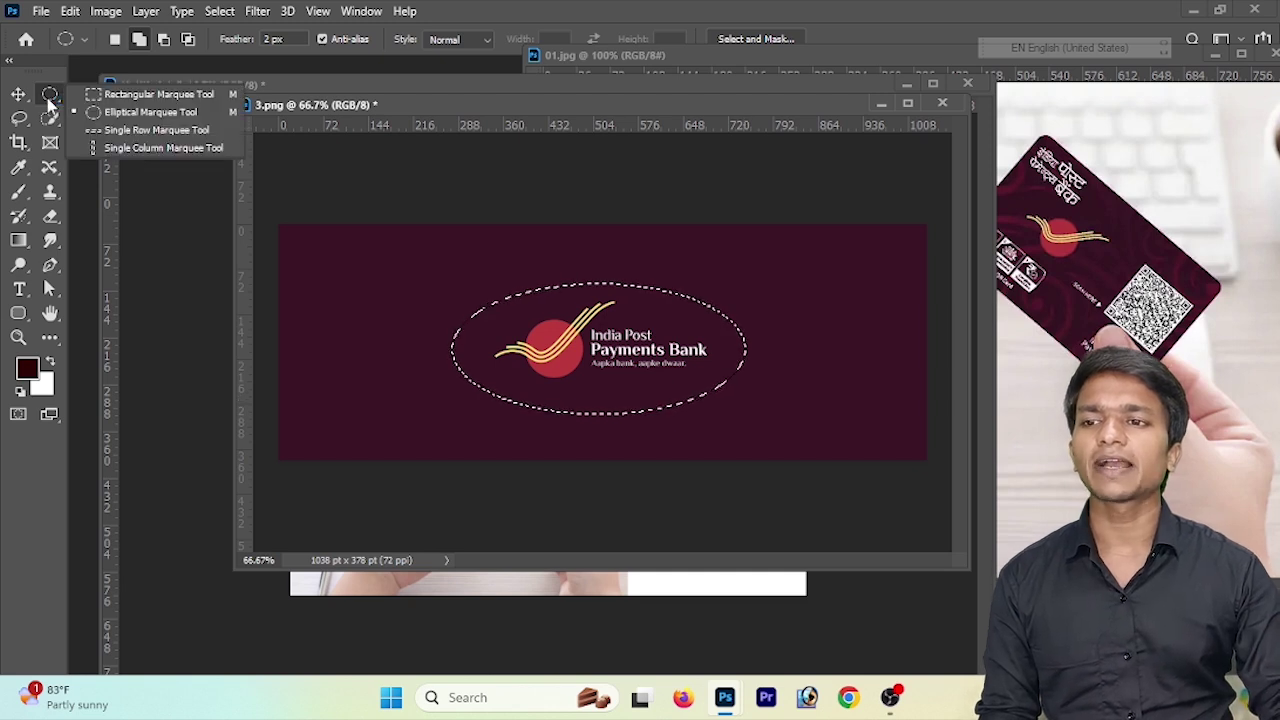
{"action": "left_click", "coordinate": [140, 94]}
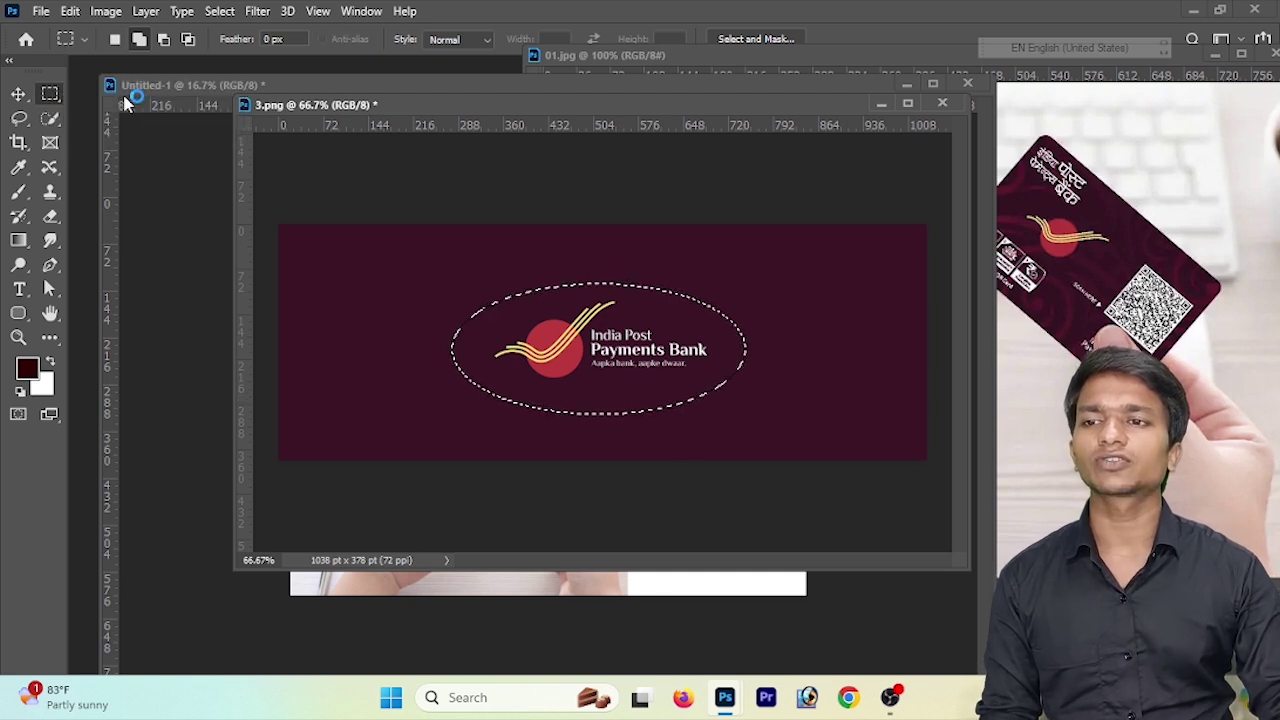
{"action": "left_click", "coordinate": [139, 41]}
{"action": "left_click_drag", "start_coordinate": [484, 289], "coordinate": [717, 437]}
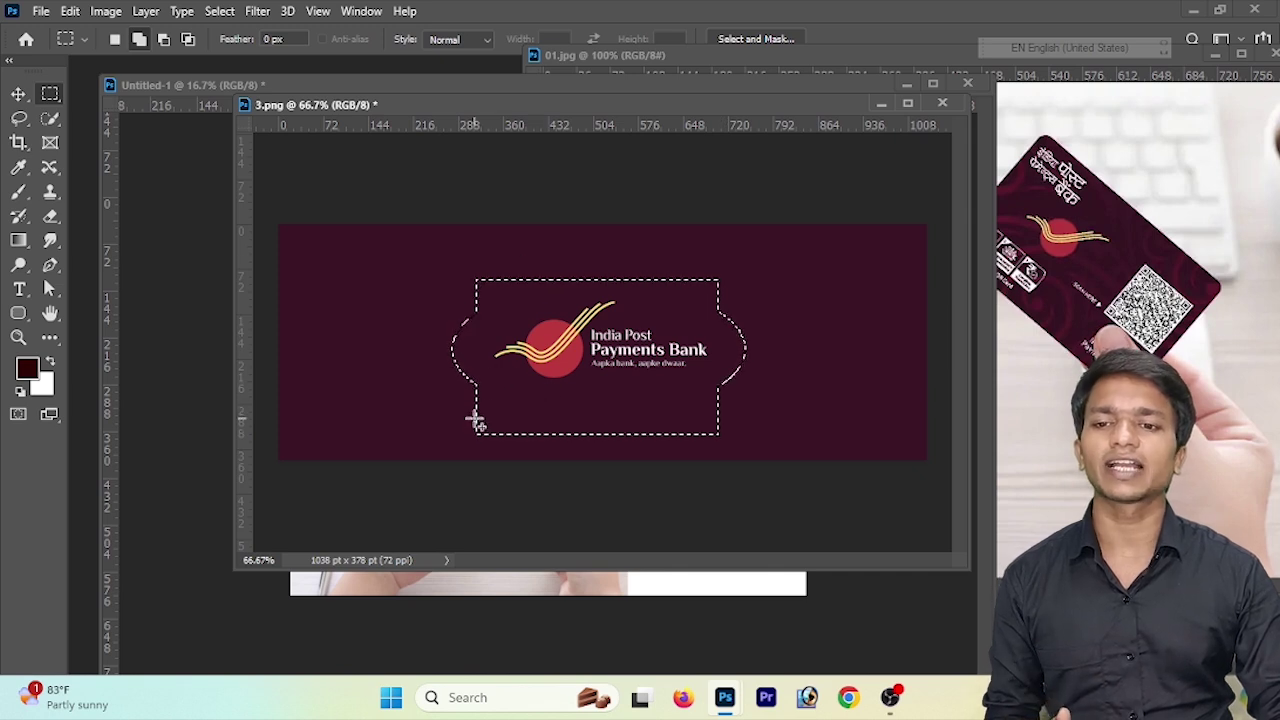
{"action": "left_click", "coordinate": [163, 44]}
{"action": "left_click_drag", "start_coordinate": [457, 416], "coordinate": [760, 486]}
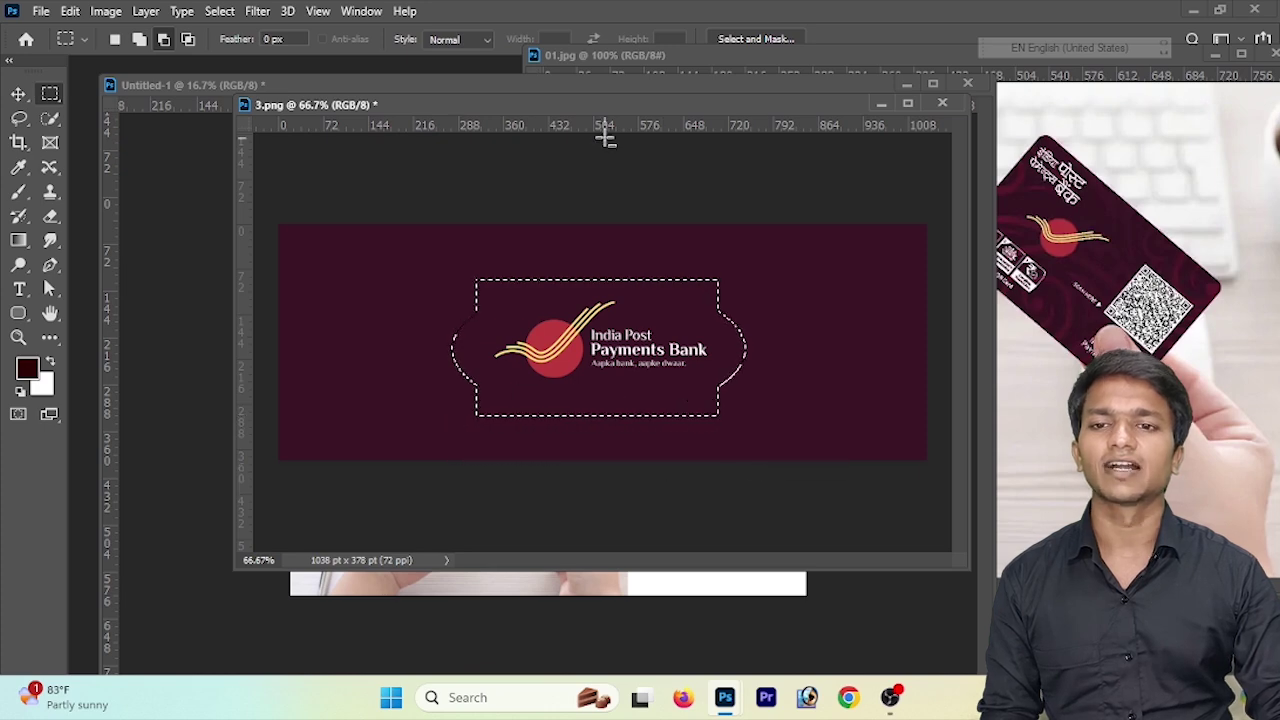
Copy the selected bank logo from 3.png into Untitled-1, scale it to 227.32%, and place it in the page's top-right corner.
{"action": "left_click_drag", "start_coordinate": [612, 103], "coordinate": [967, 148]}
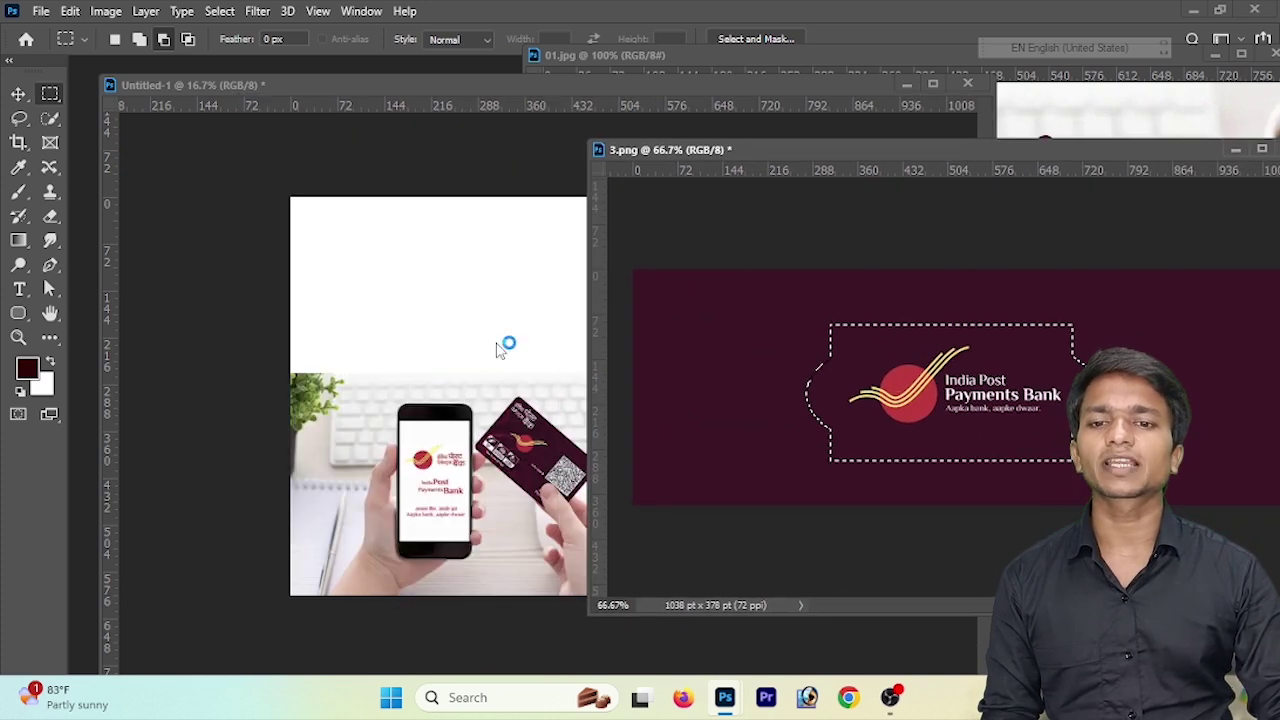
{"action": "left_click", "coordinate": [18, 93]}
{"action": "left_click_drag", "start_coordinate": [808, 428], "coordinate": [871, 312]}
{"action": "left_click_drag", "start_coordinate": [831, 246], "coordinate": [739, 250]}
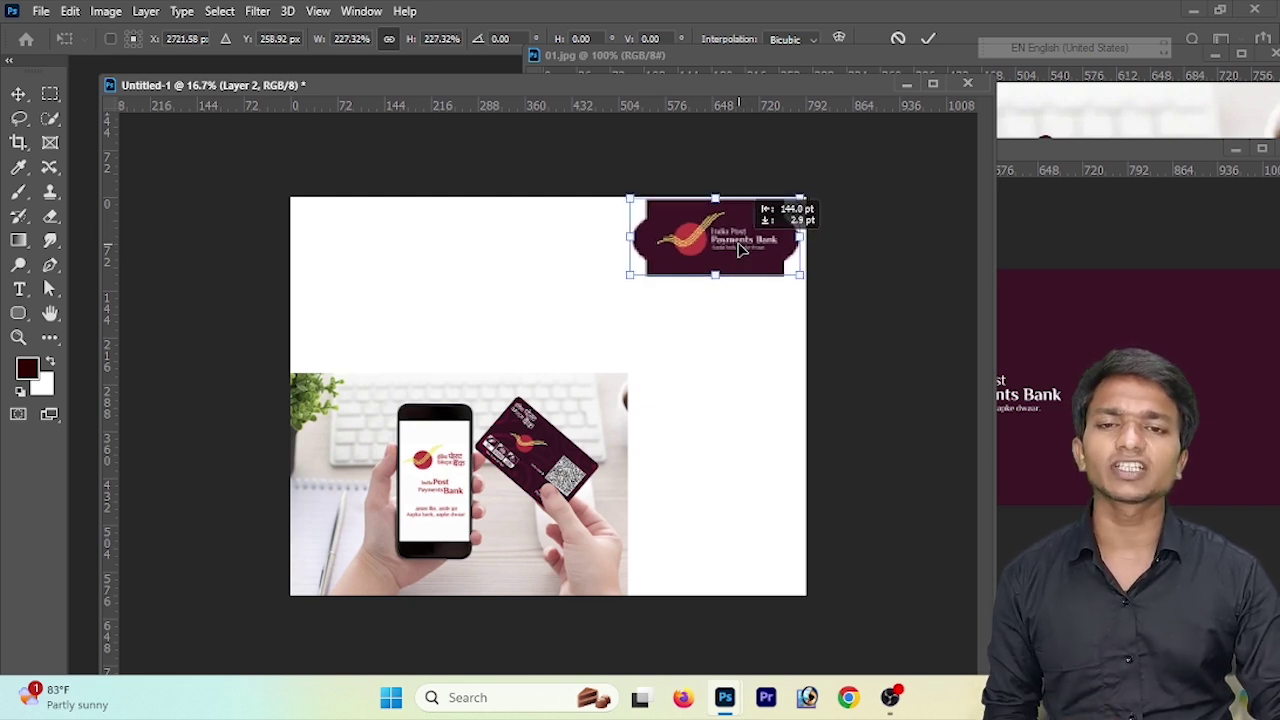
{"action": "left_click_drag", "start_coordinate": [739, 250], "coordinate": [737, 245]}
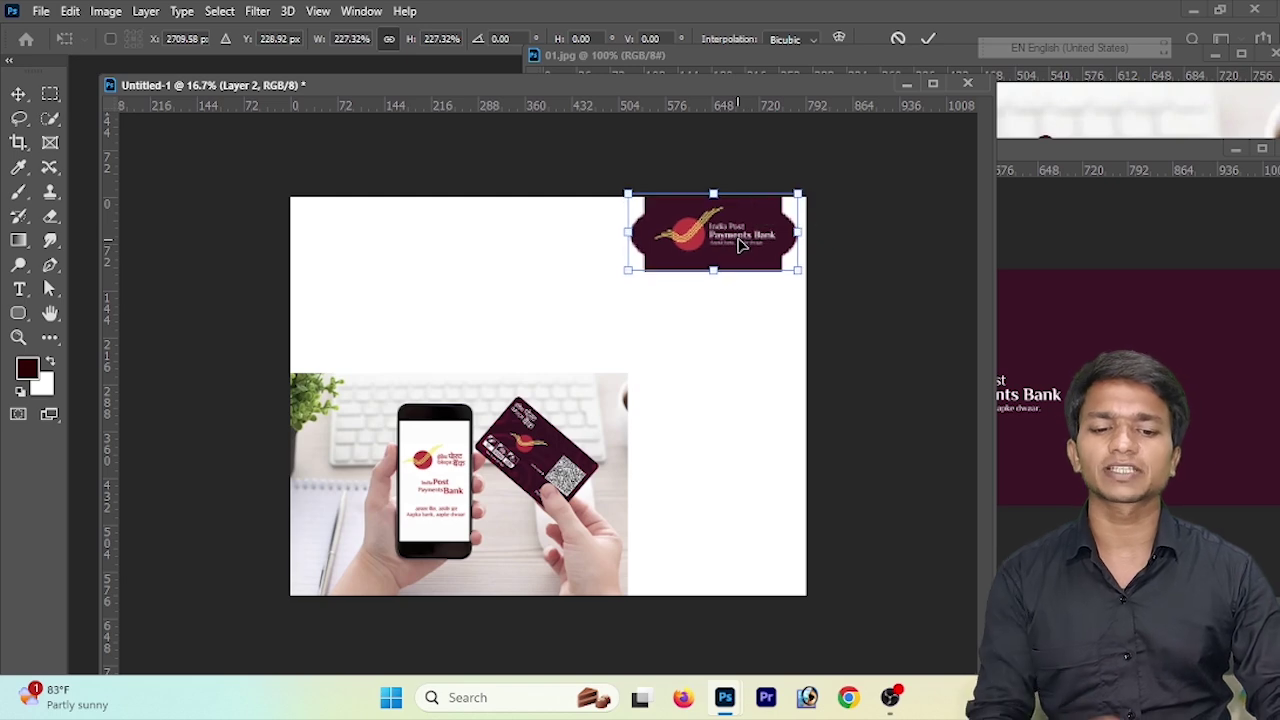
{"action": "key", "text": "Return"}
{"action": "left_click_drag", "start_coordinate": [733, 238], "coordinate": [738, 238]}
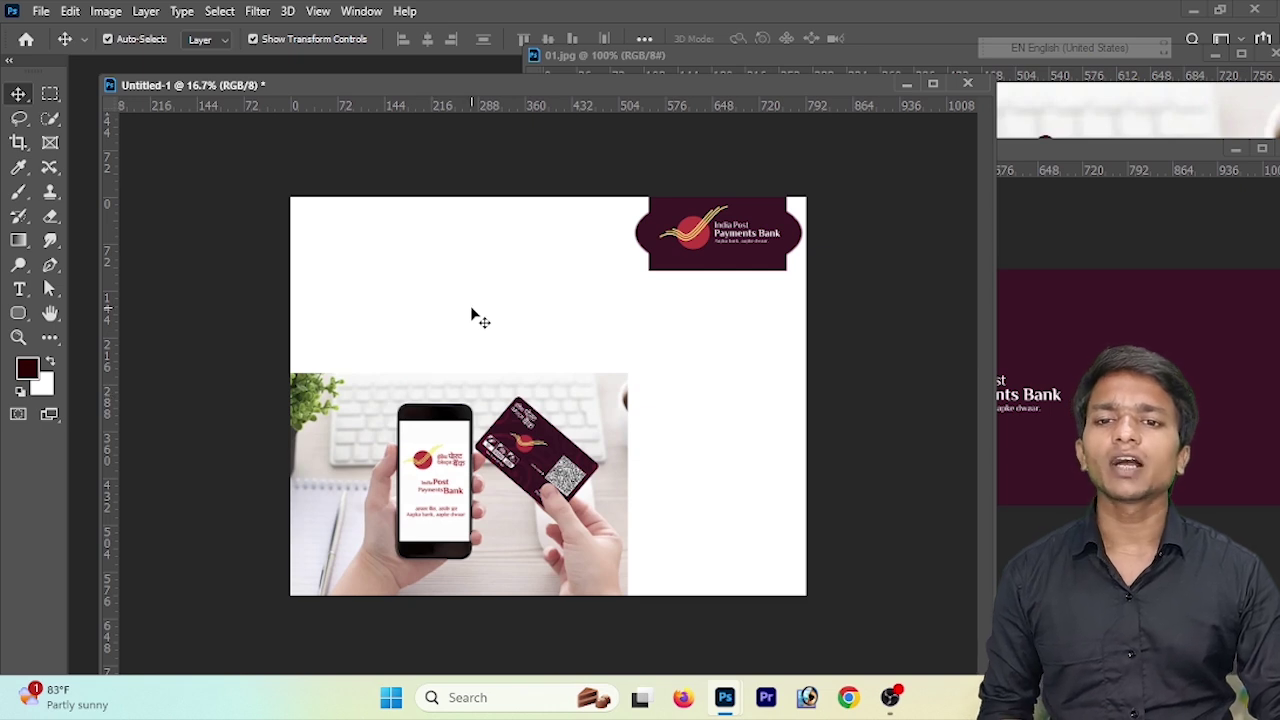
Add the heading "INDIA POST PAYMENT BANK" in Franklin Gothic Heavy Italic at 54.08 pt near the page's top edge.
{"action": "left_click", "coordinate": [19, 289]}
{"action": "left_click_drag", "start_coordinate": [303, 224], "coordinate": [641, 283]}
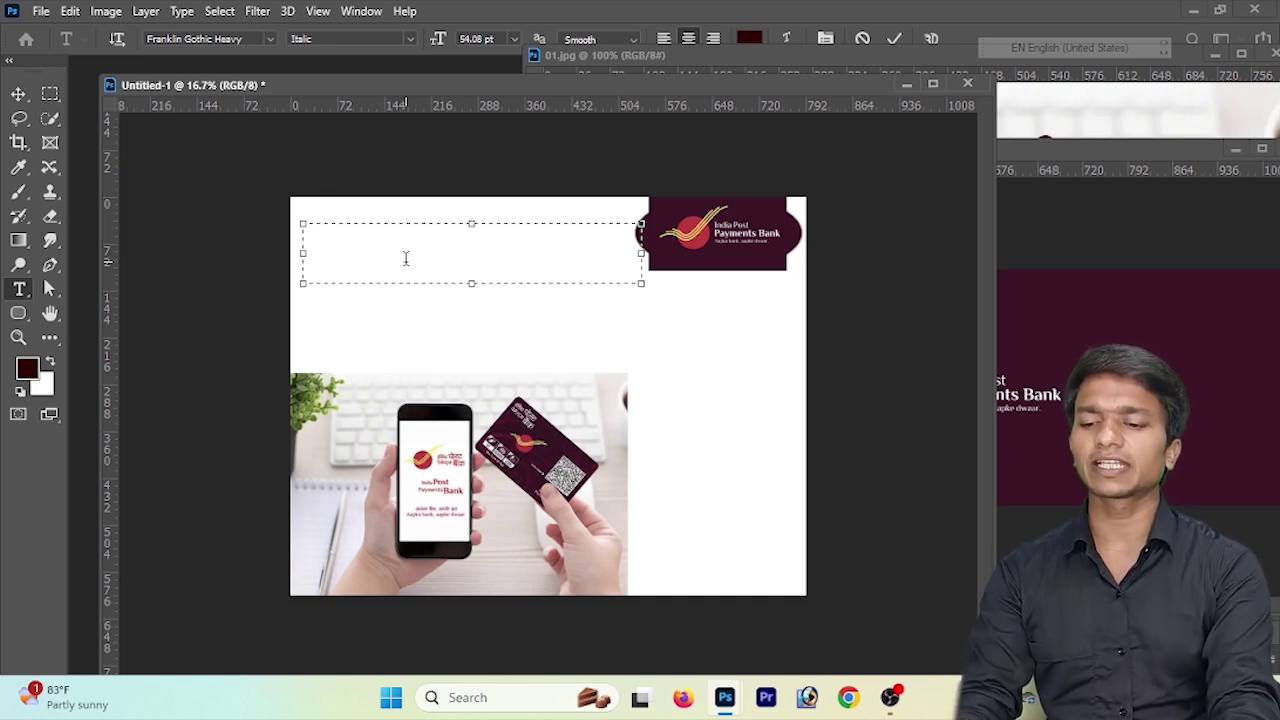
{"action": "type", "text": "N"}
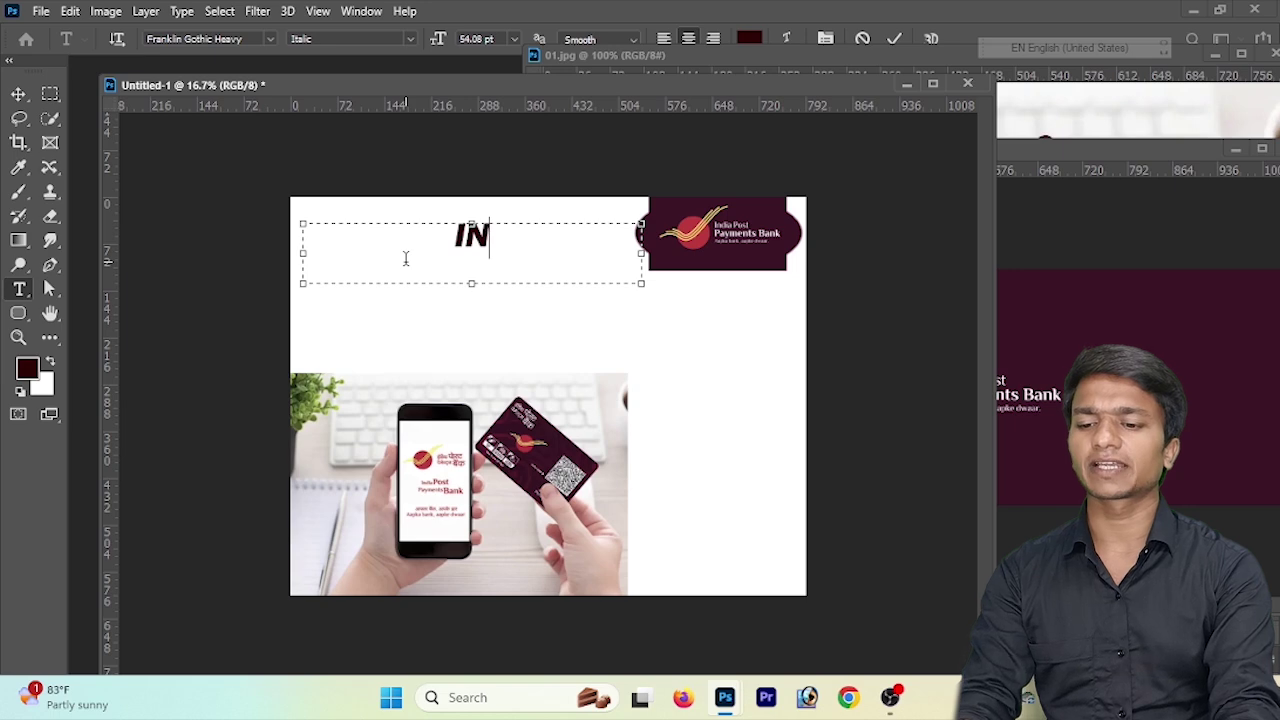
{"action": "type", "text": "DIA"}
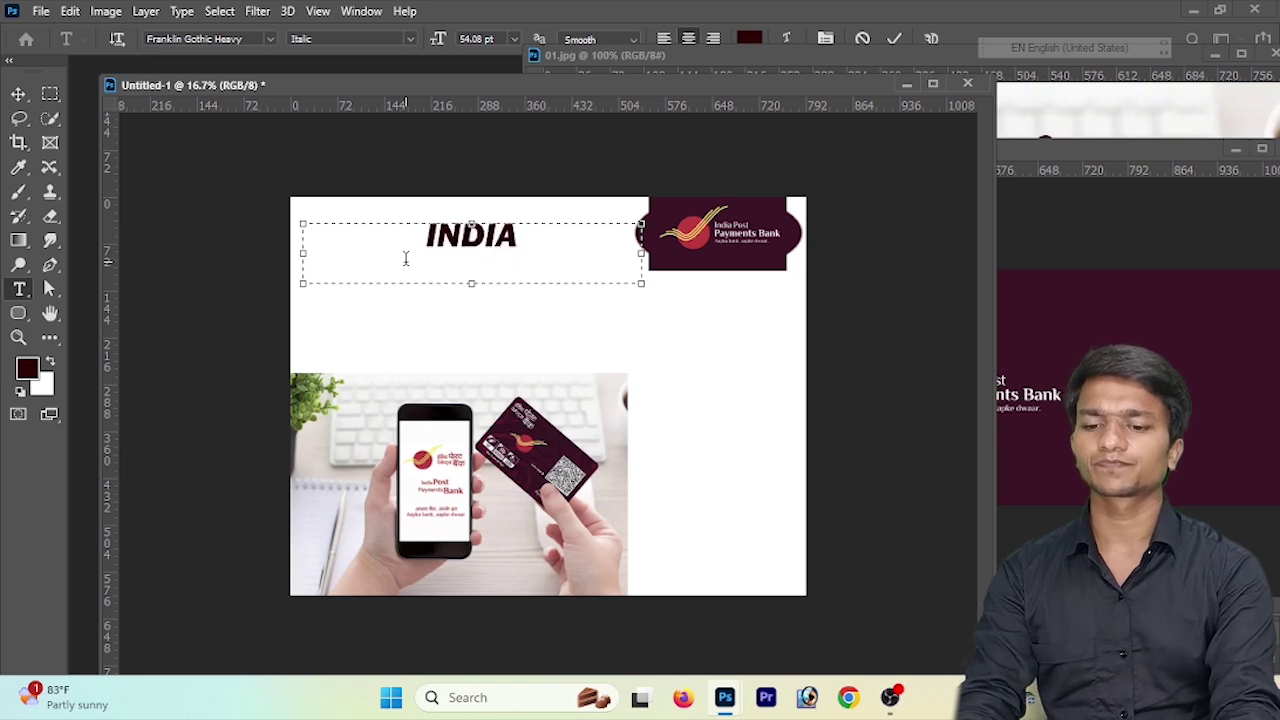
{"action": "type", "text": " POST"}
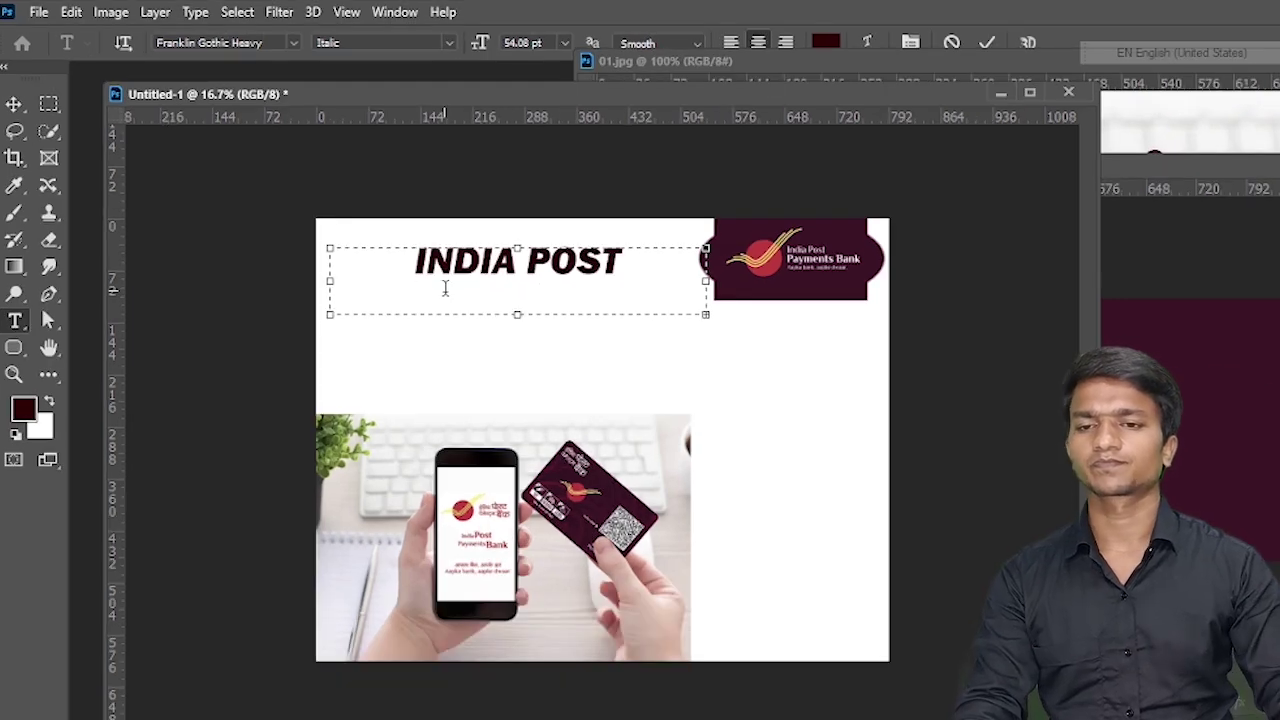
{"action": "left_click_drag", "start_coordinate": [706, 315], "coordinate": [953, 317]}
{"action": "left_click_drag", "start_coordinate": [754, 293], "coordinate": [656, 276]}
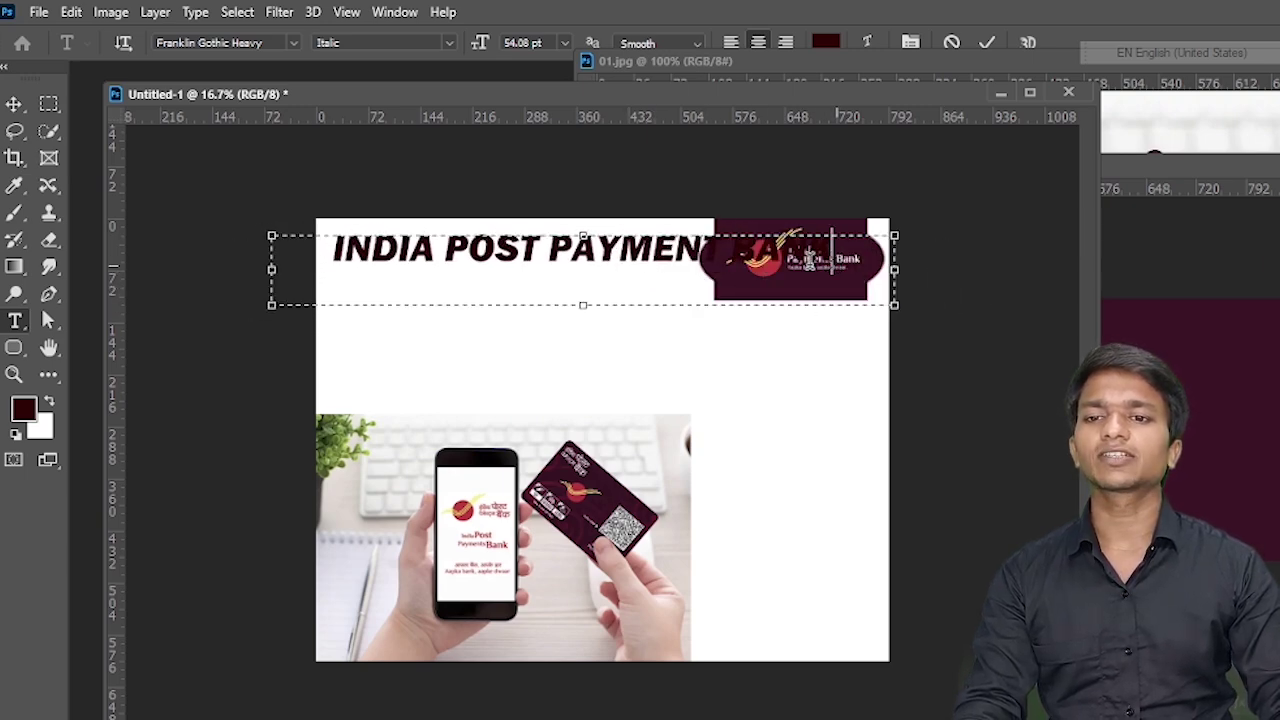
Reduce the whole heading's font size to 42.08 pt.
{"action": "left_click_drag", "start_coordinate": [832, 255], "coordinate": [270, 262]}
{"action": "key", "text": "ctrl+shift+comma"}
{"action": "key", "text": "ctrl+shift+comma"}
{"action": "key", "text": "ctrl+shift+comma"}
{"action": "key", "text": "ctrl+shift+comma"}
{"action": "key", "text": "ctrl+shift+comma"}
{"action": "key", "text": "ctrl+shift+comma"}
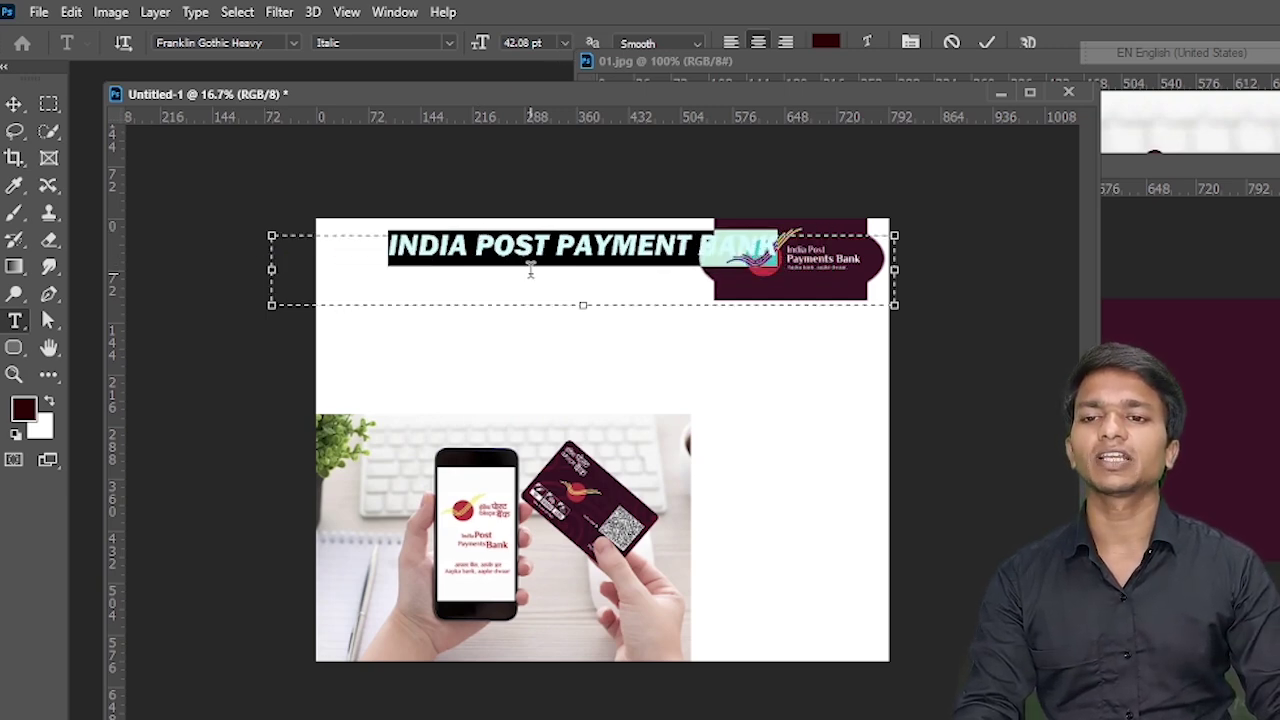
Shrink the heading's text frame to about 604.8 by 72 pt and move it to the page's top edge beside the logo.
{"action": "left_click_drag", "start_coordinate": [271, 304], "coordinate": [391, 277]}
{"action": "left_click_drag", "start_coordinate": [540, 266], "coordinate": [455, 239]}
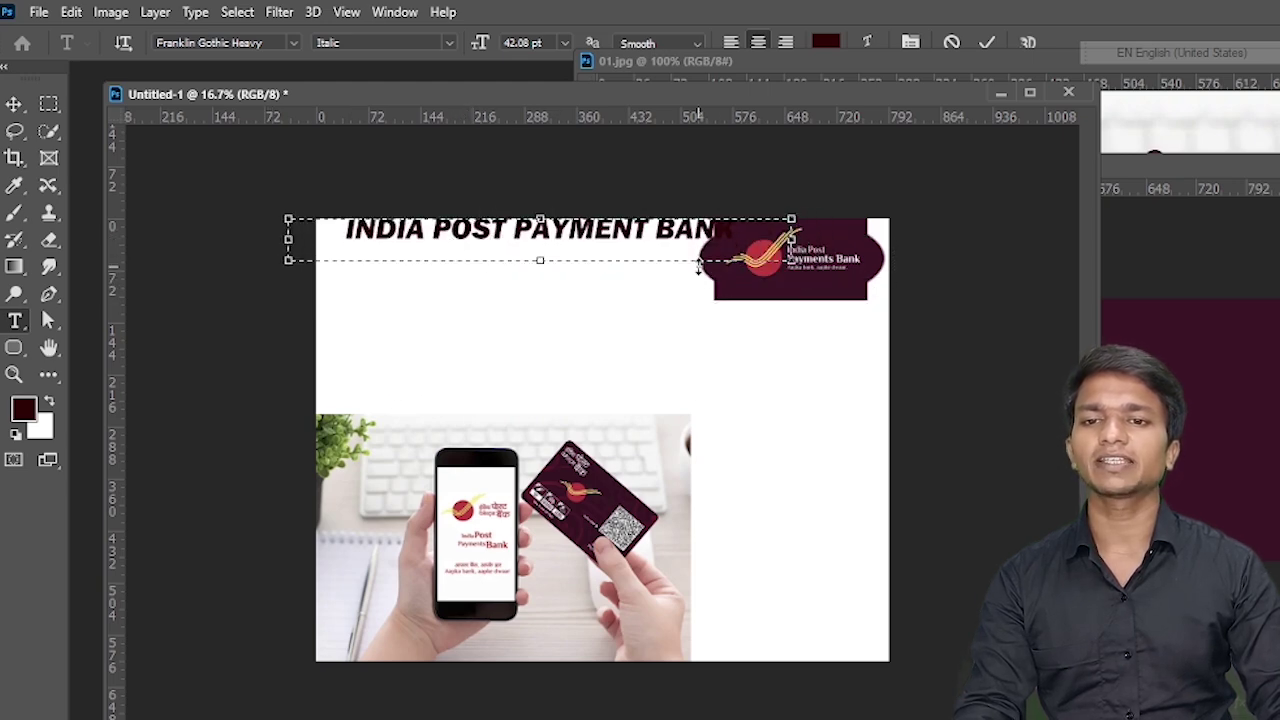
{"action": "left_click_drag", "start_coordinate": [791, 260], "coordinate": [722, 270]}
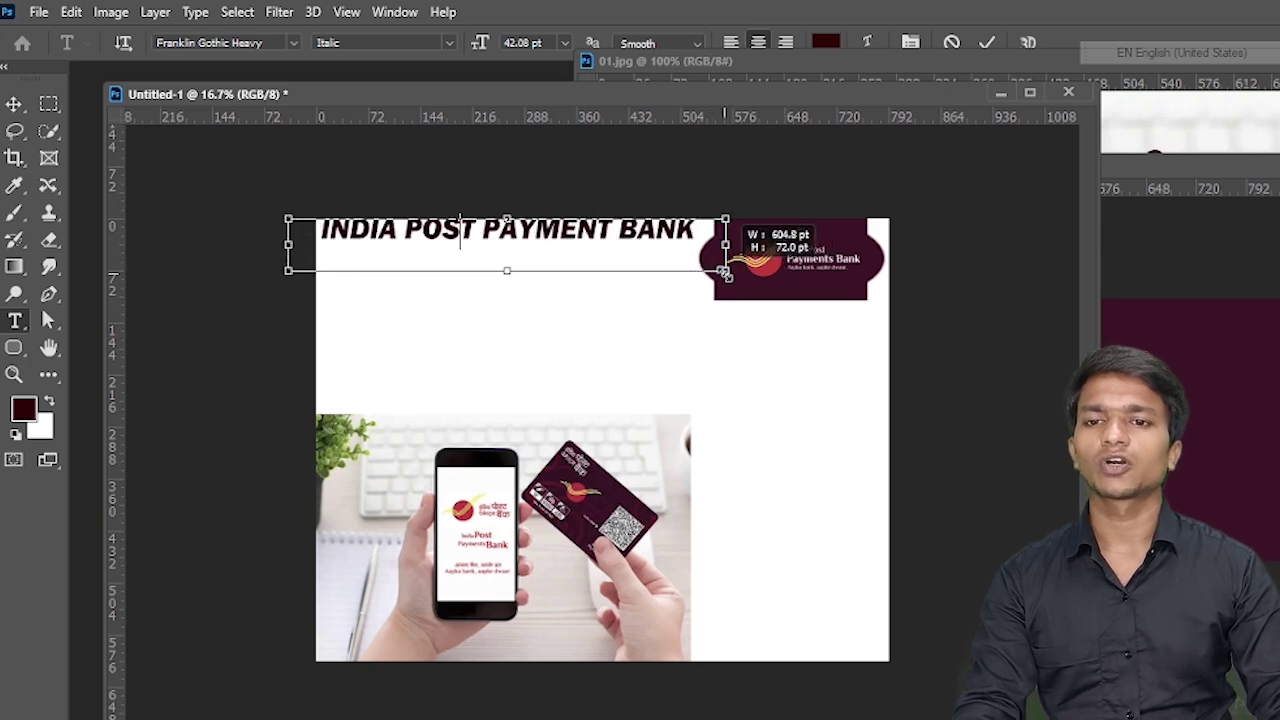
{"action": "mouse_move", "coordinate": [651, 246]}
{"action": "left_mouse_down"}
{"action": "mouse_move", "coordinate": [646, 260]}
{"action": "mouse_move", "coordinate": [658, 255]}
{"action": "left_mouse_up"}
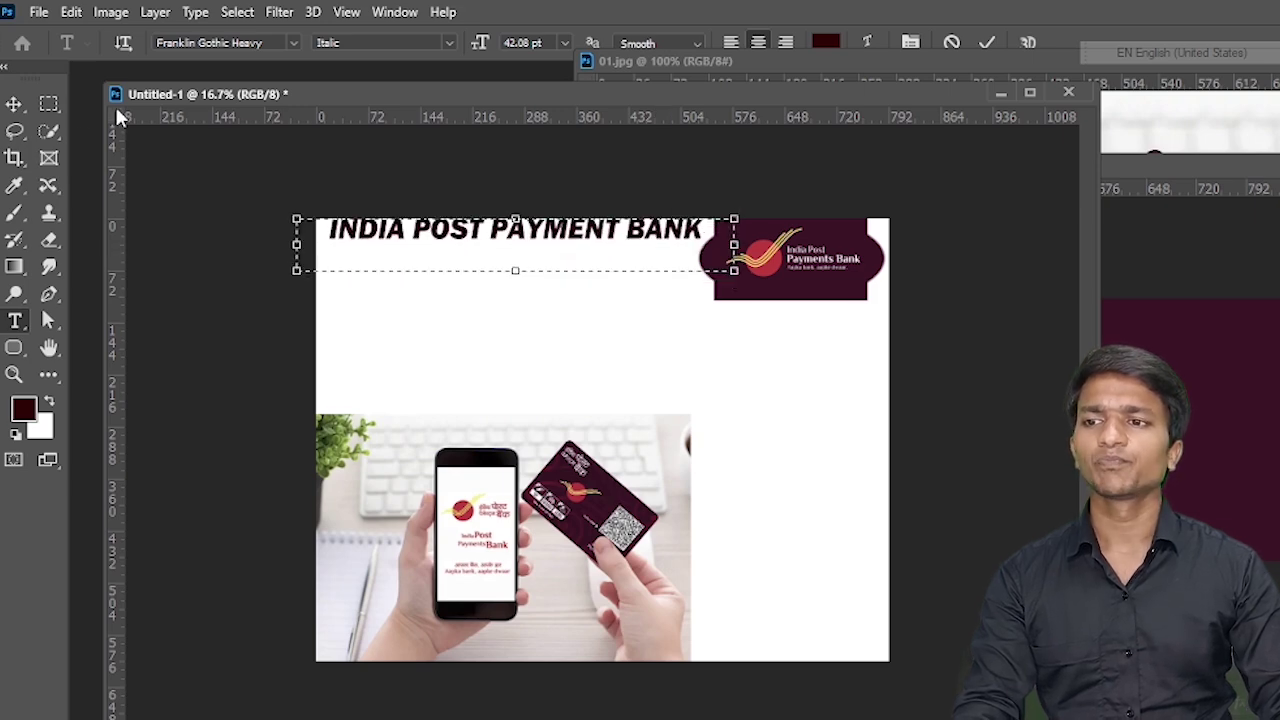
Nudge the heading slightly down and left to leave a small gap from the page's top edge and the logo.
{"action": "left_click", "coordinate": [14, 103]}
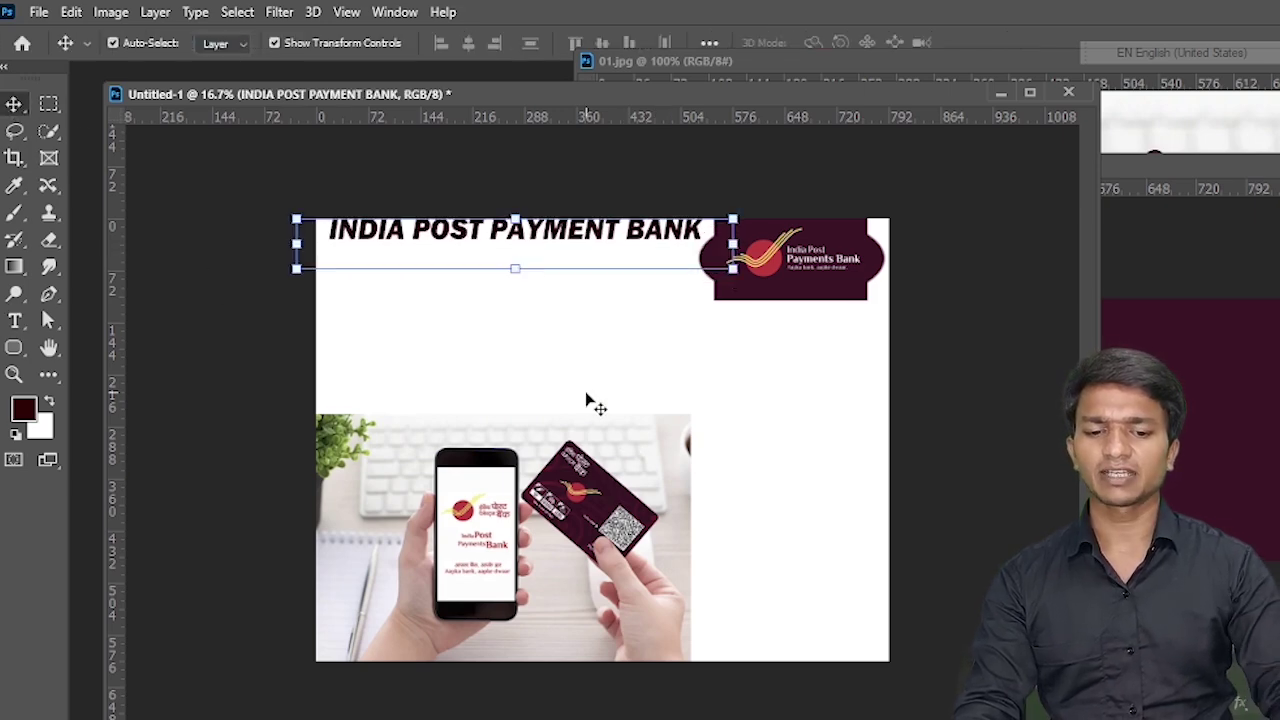
{"action": "key", "text": "shift+Down"}
{"action": "key", "text": "shift+Down"}
{"action": "key", "text": "shift+Down"}
{"action": "key", "text": "shift+Left"}
{"action": "key", "text": "shift+Left"}
{"action": "key", "text": "shift+Left"}
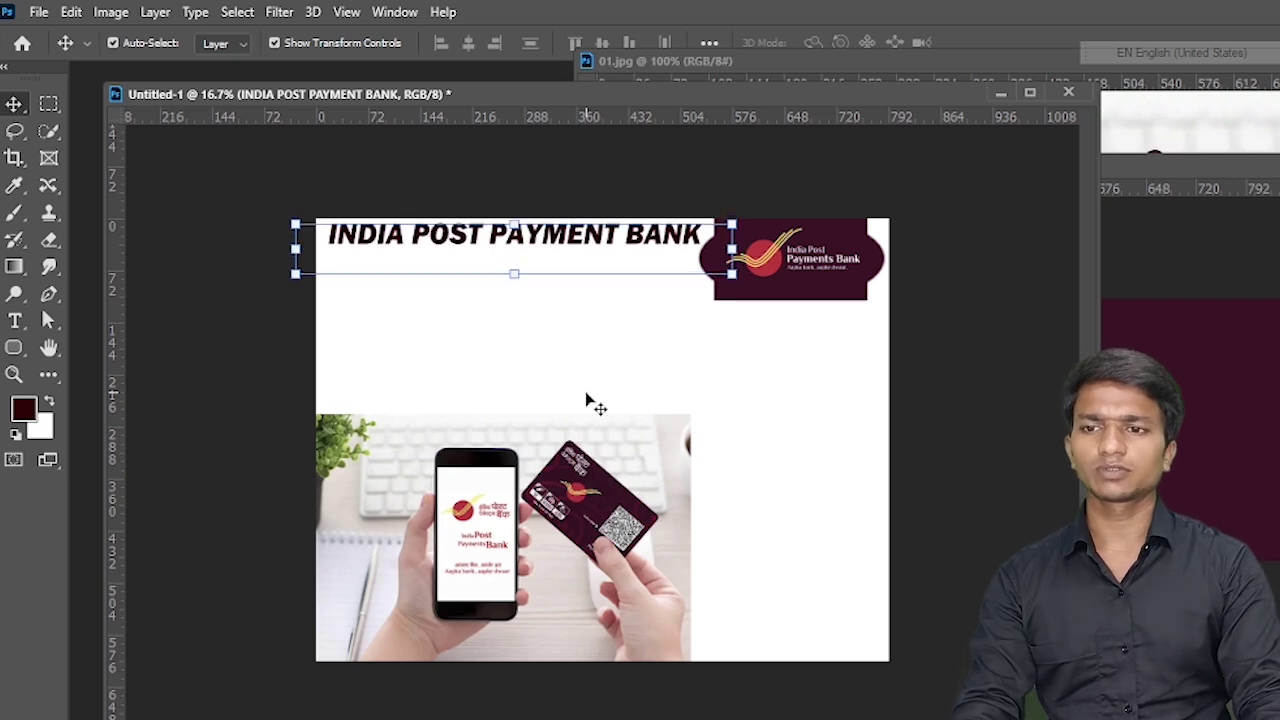
{"action": "left_click", "coordinate": [753, 393]}
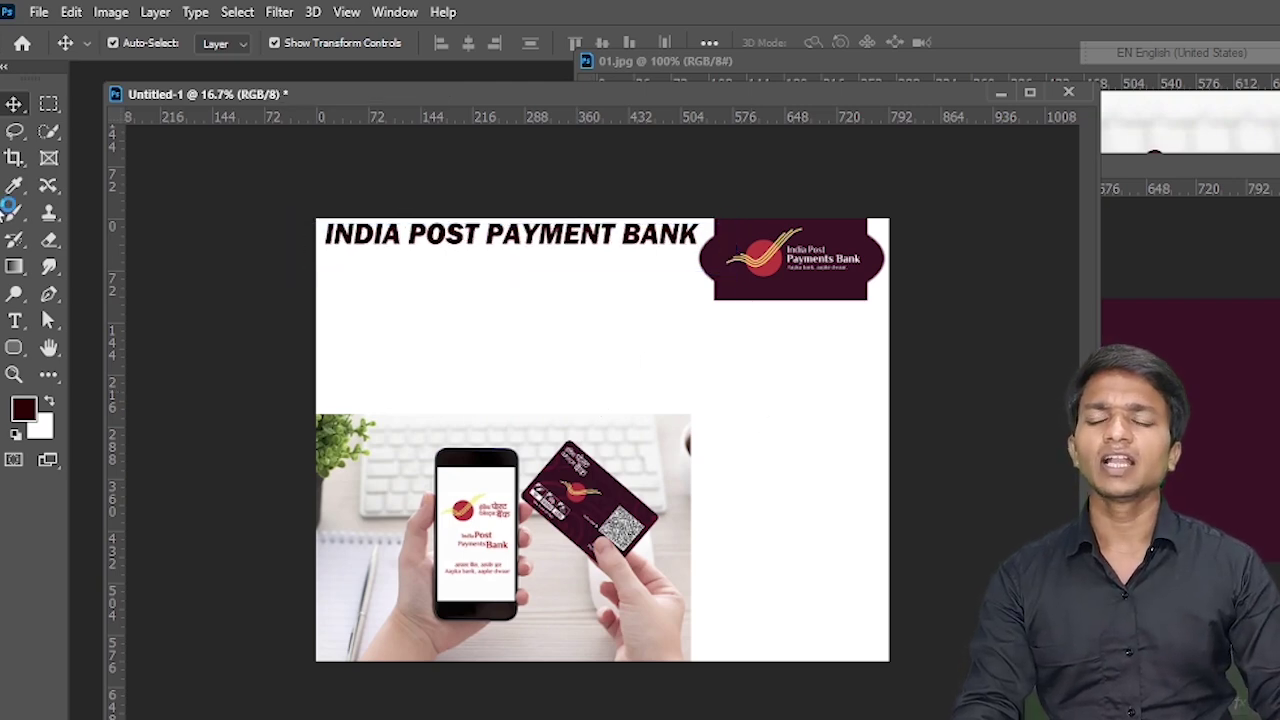
Add a text frame below the heading and enter "आपका बैंक" in Abbasi Bhisham Bold at 42.08 pt.
{"action": "left_click", "coordinate": [15, 320]}
{"action": "left_click_drag", "start_coordinate": [344, 339], "coordinate": [843, 457]}
{"action": "left_click", "coordinate": [294, 43]}
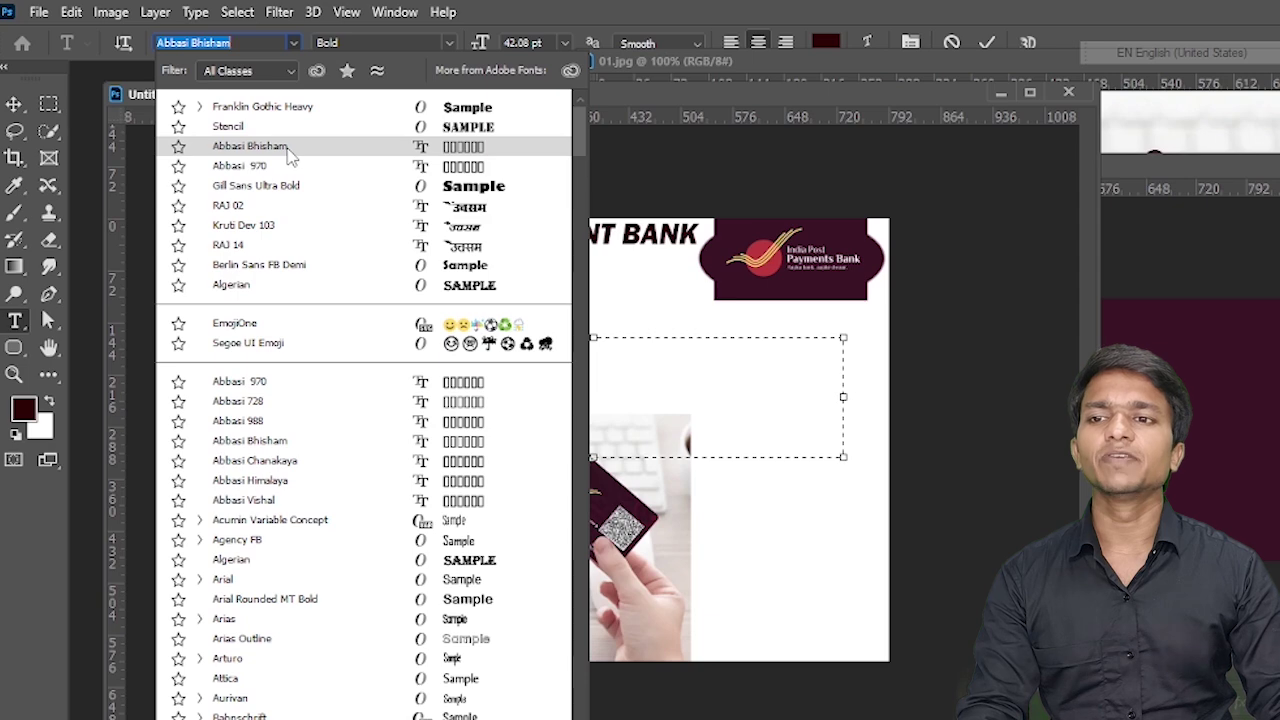
{"action": "left_click", "coordinate": [287, 150]}
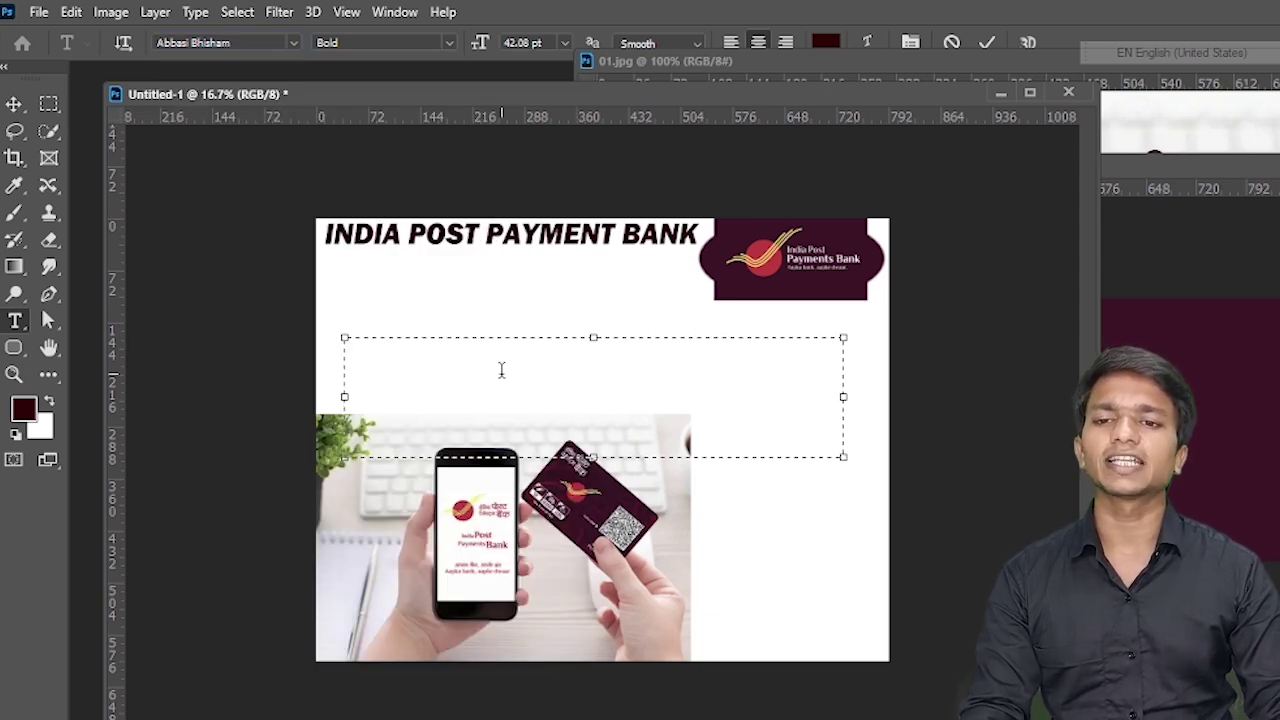
{"action": "type", "text": "आप"}
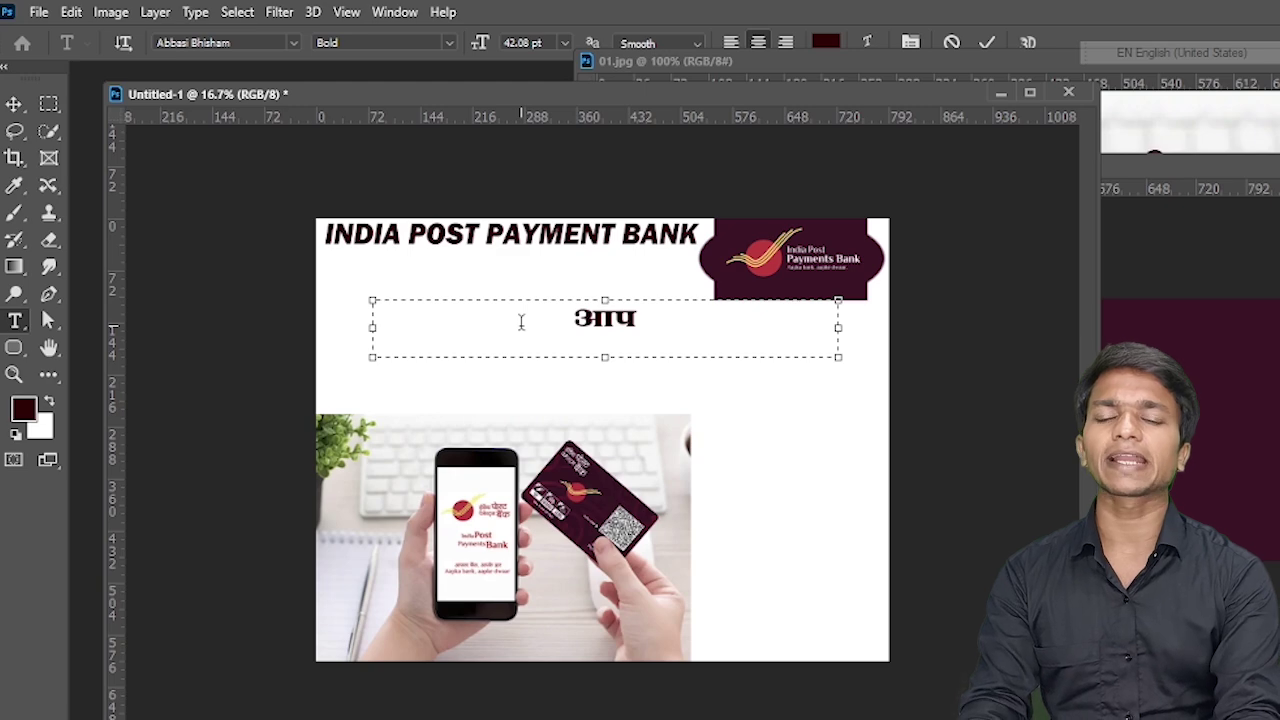
{"action": "type", "text": "का"}
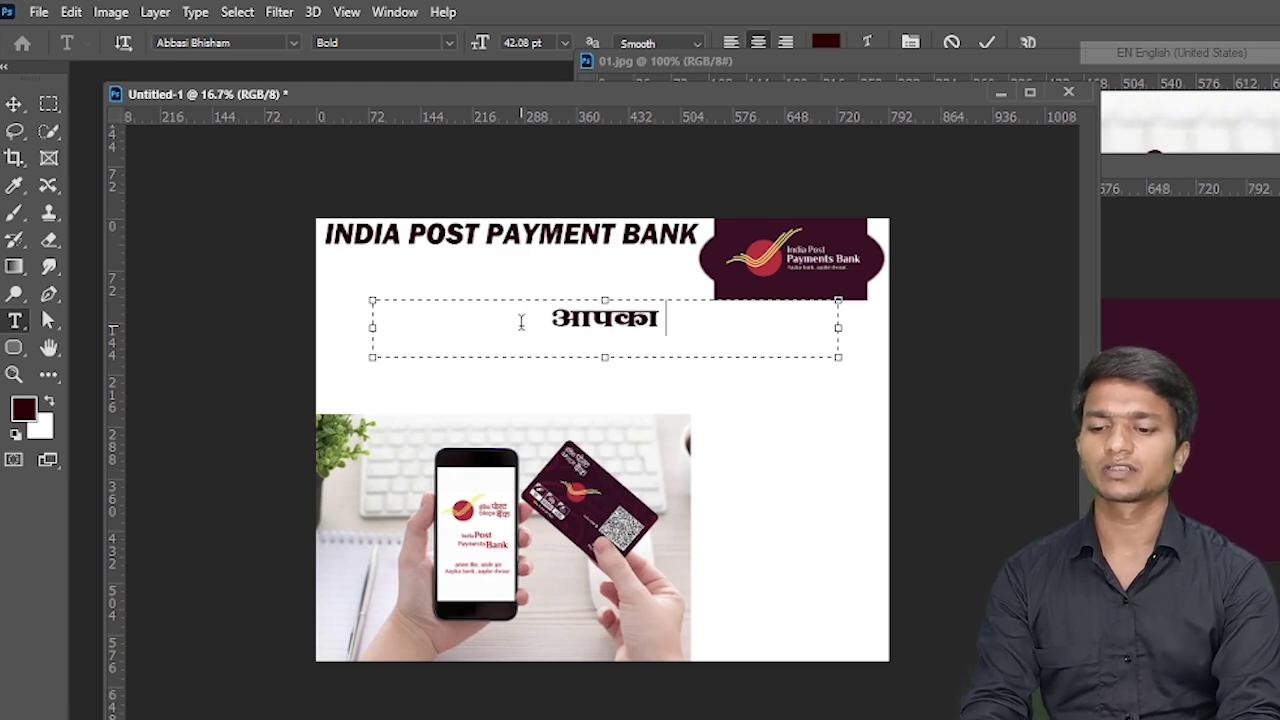
{"action": "type", "text": " बैंक"}
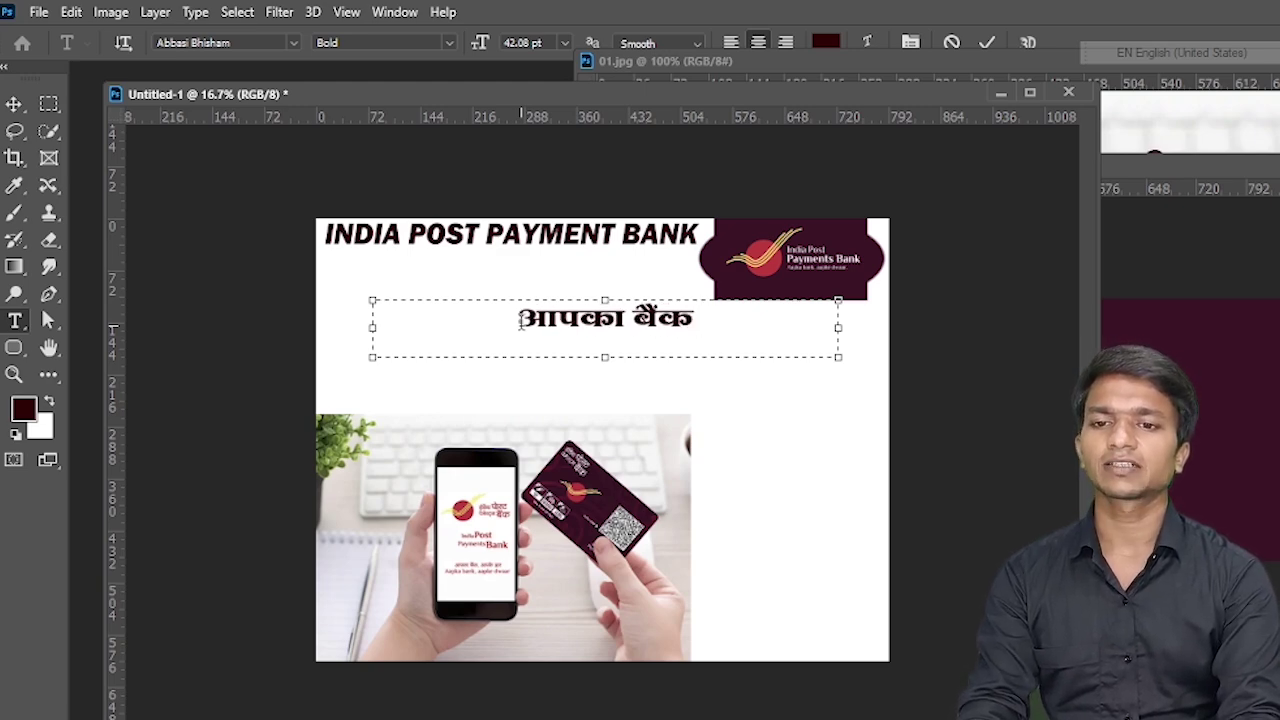
{"action": "type", "text": "?"}
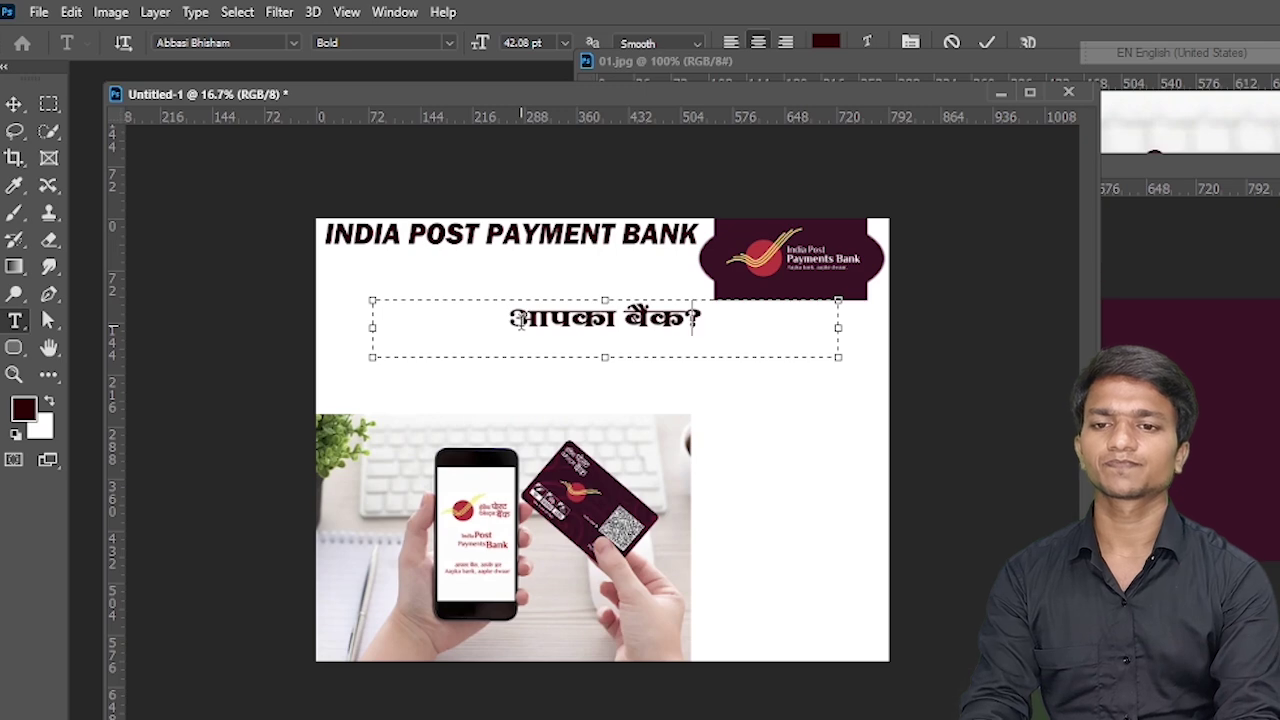
{"action": "key", "text": "BackSpace"}
{"action": "type", "text": "द्य"}
{"action": "key", "text": "BackSpace"}
{"action": "type", "text": "द्व"}
{"action": "key", "text": "BackSpace"}
{"action": "type", "text": ","}
{"action": "key", "text": "BackSpace"}
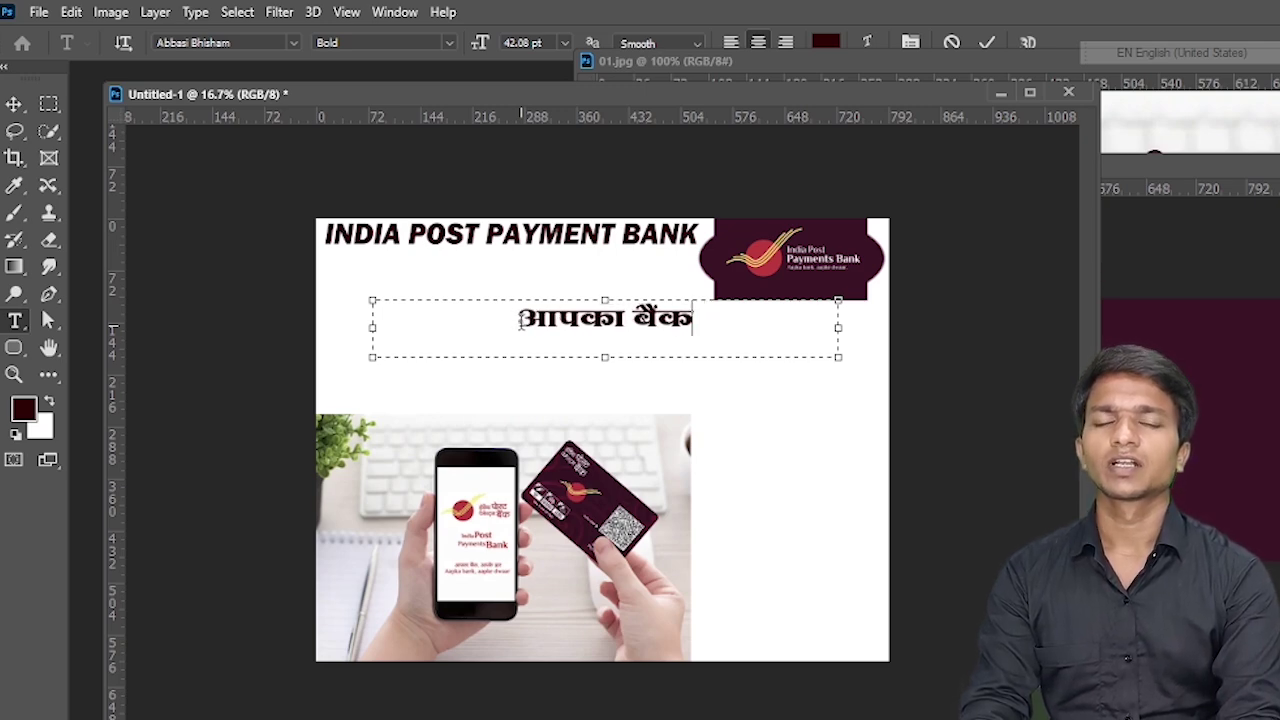
Complete the Hindi tagline so it reads "आपका बैंक, आपका द्वार".
{"action": "type", "text": ","}
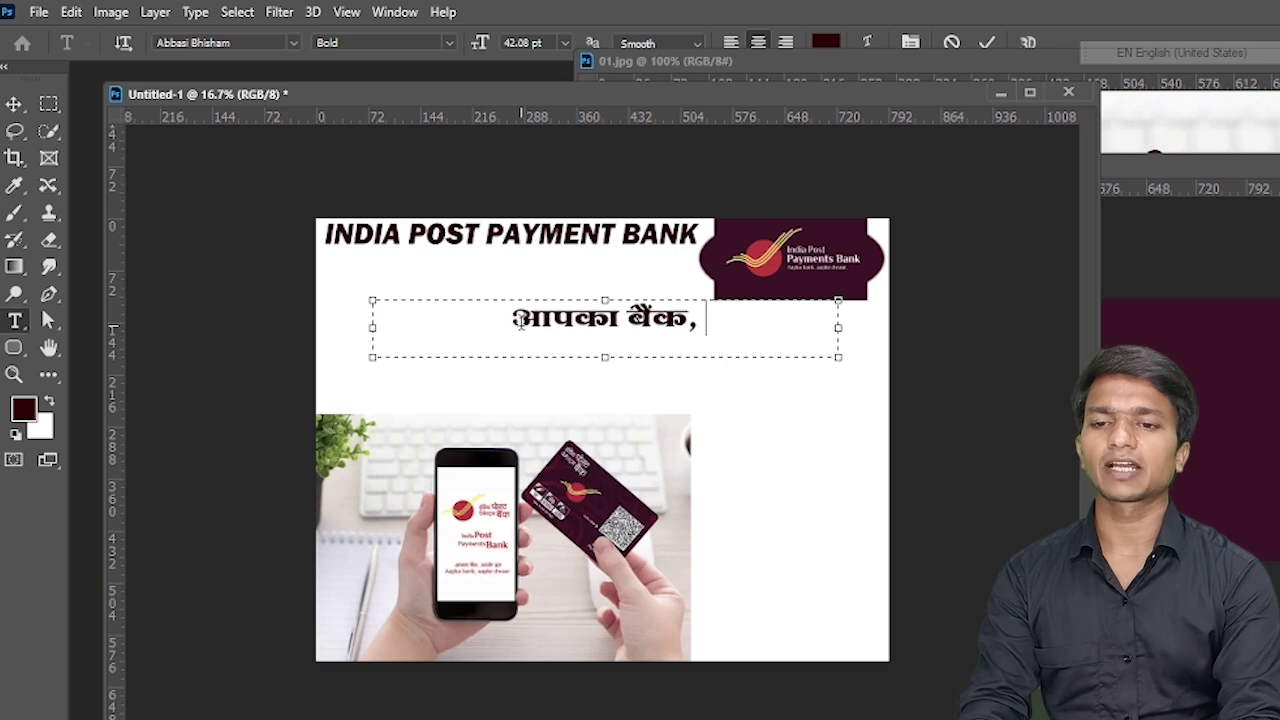
{"action": "type", "text": " आपका"}
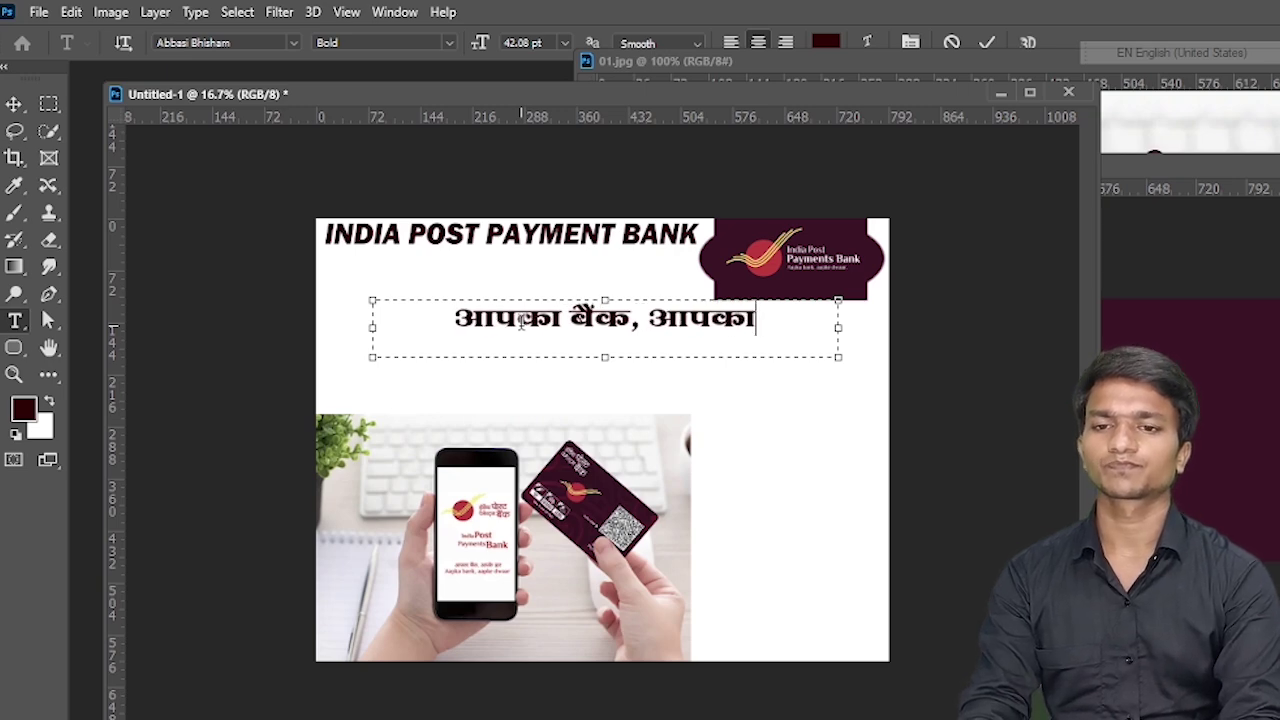
{"action": "type", "text": " क्ष्"}
{"action": "key", "text": "BackSpace"}
{"action": "type", "text": "द्वार"}
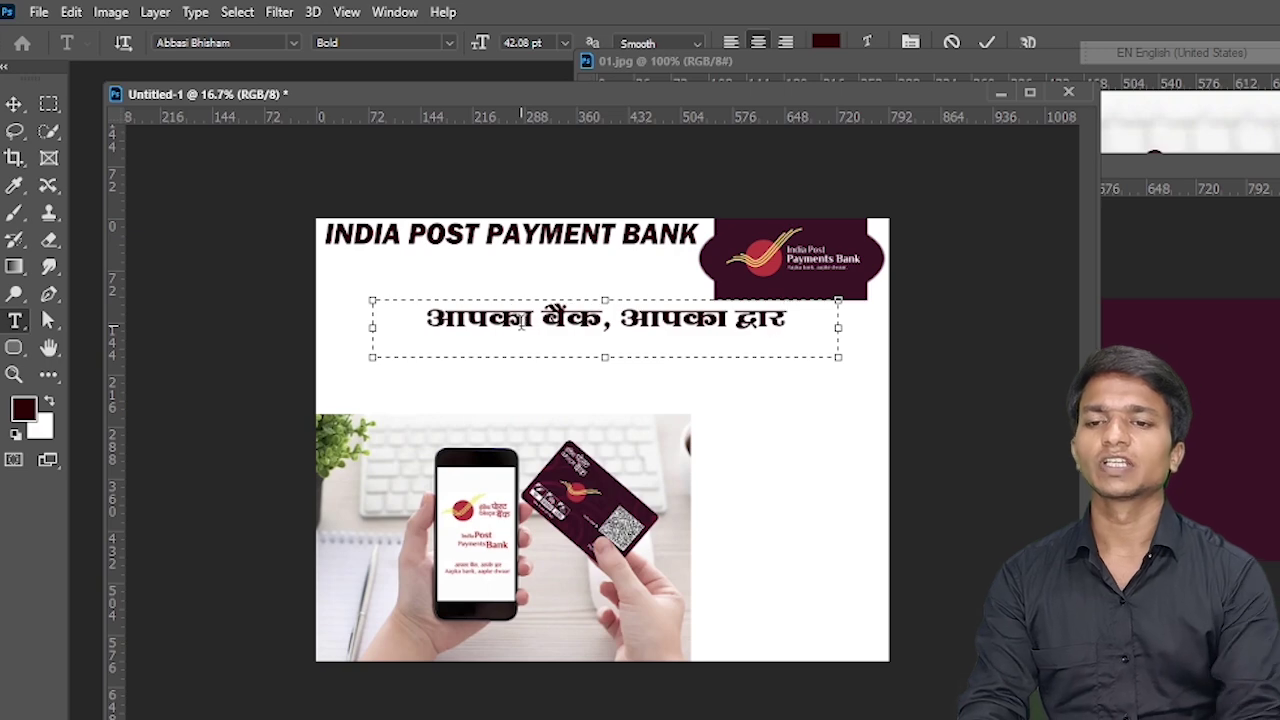
Enlarge the Hindi tagline to 52.02 pt directly beneath the heading, matching its width, and rotate it by -0.53°.
{"action": "left_click_drag", "start_coordinate": [526, 339], "coordinate": [431, 287]}
{"action": "left_click_drag", "start_coordinate": [746, 305], "coordinate": [716, 302]}
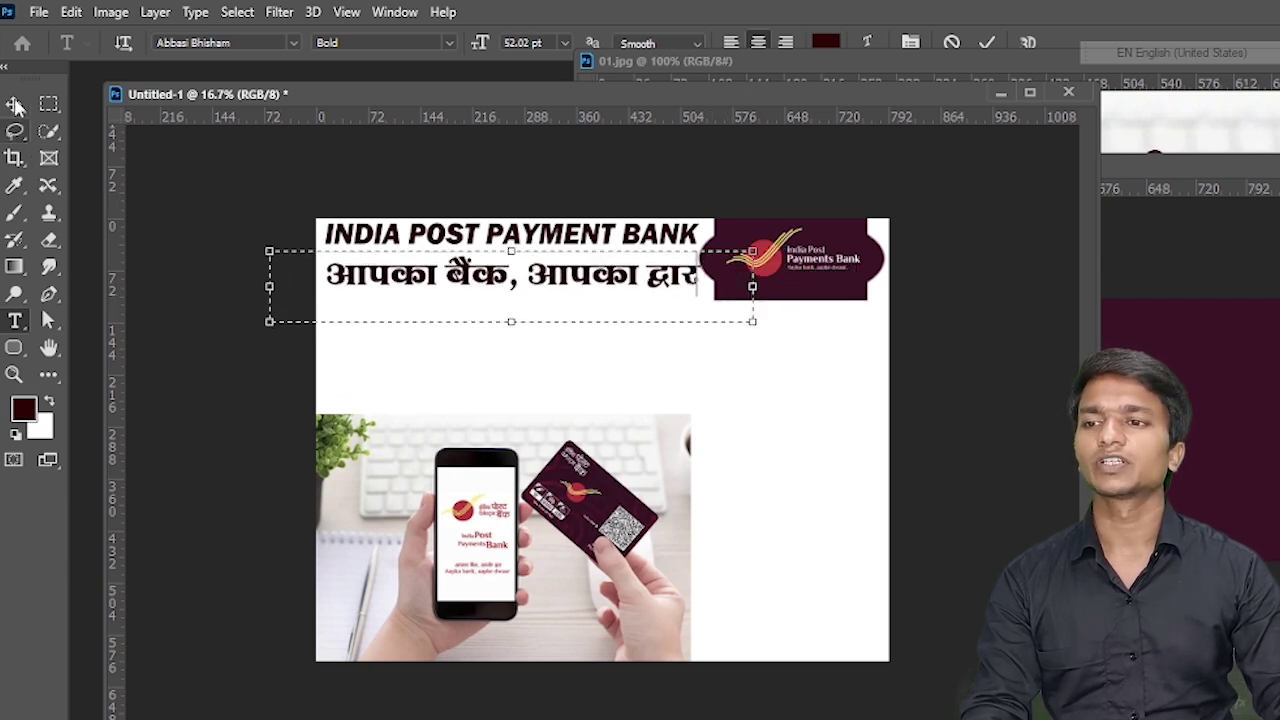
{"action": "left_click", "coordinate": [15, 104]}
{"action": "left_click", "coordinate": [453, 231]}
{"action": "left_click_drag", "start_coordinate": [280, 195], "coordinate": [43, 107]}
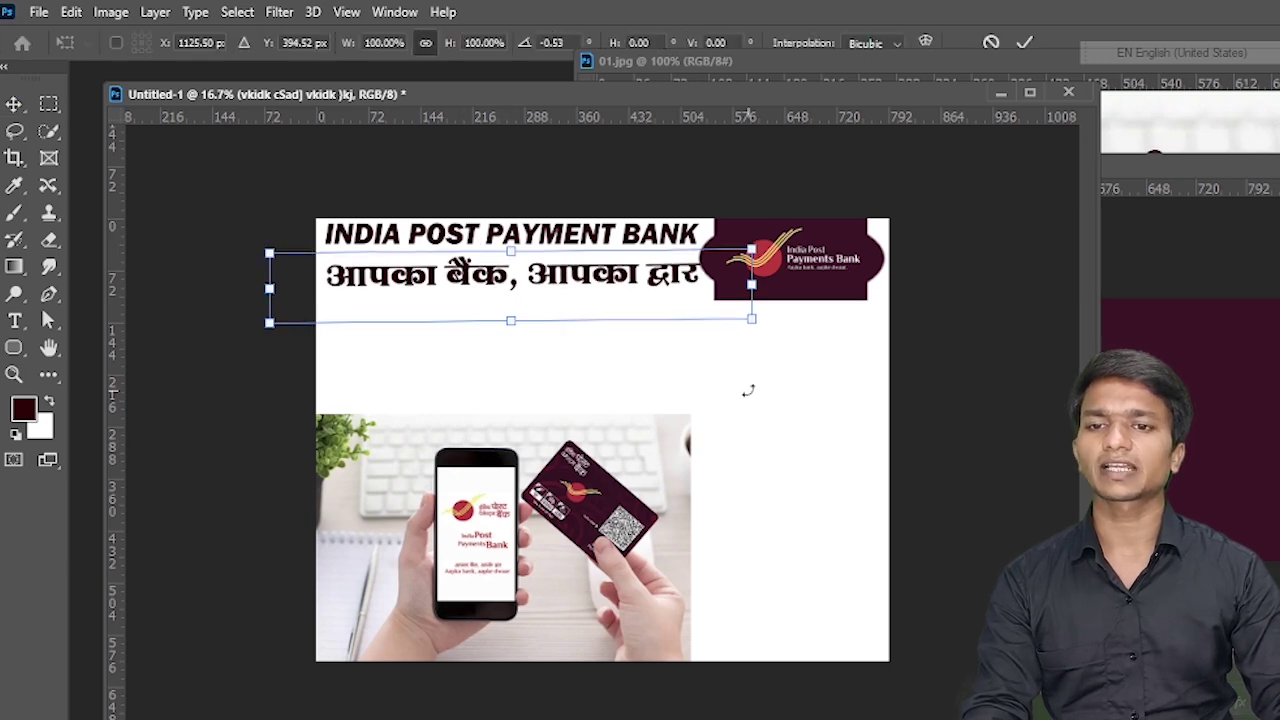
{"action": "key", "text": "Return"}
{"action": "left_click", "coordinate": [695, 398]}
Stretch the heading vertically to 51.12 pt while keeping its width.
{"action": "left_click", "coordinate": [495, 241]}
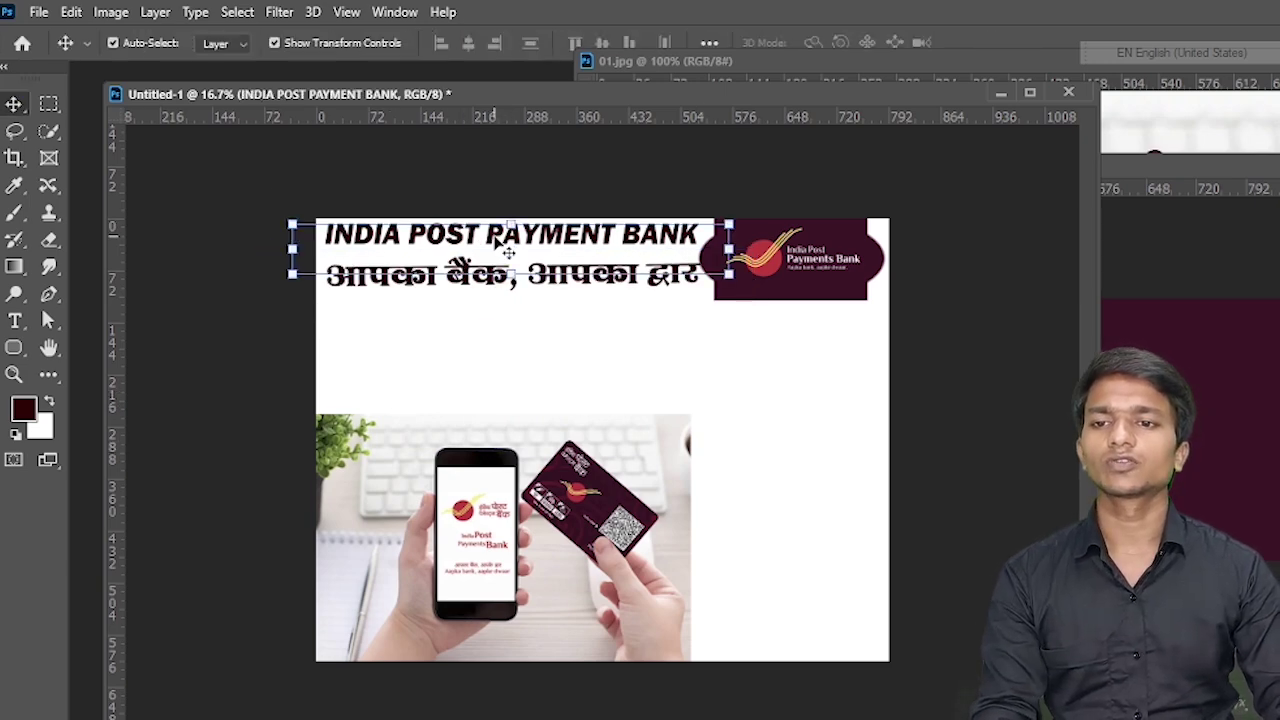
{"action": "double_click", "coordinate": [495, 240]}
{"action": "left_click_drag", "start_coordinate": [516, 276], "coordinate": [517, 290]}
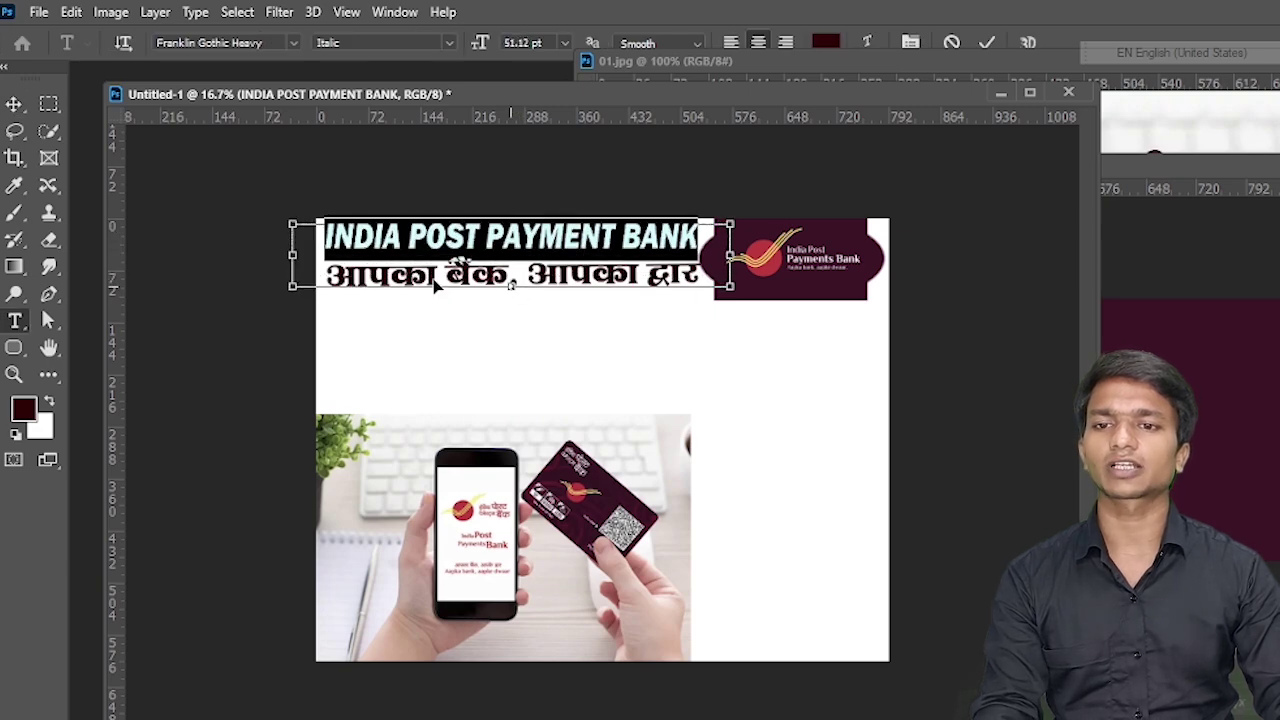
{"action": "left_click", "coordinate": [14, 104]}
{"action": "left_click", "coordinate": [718, 378]}
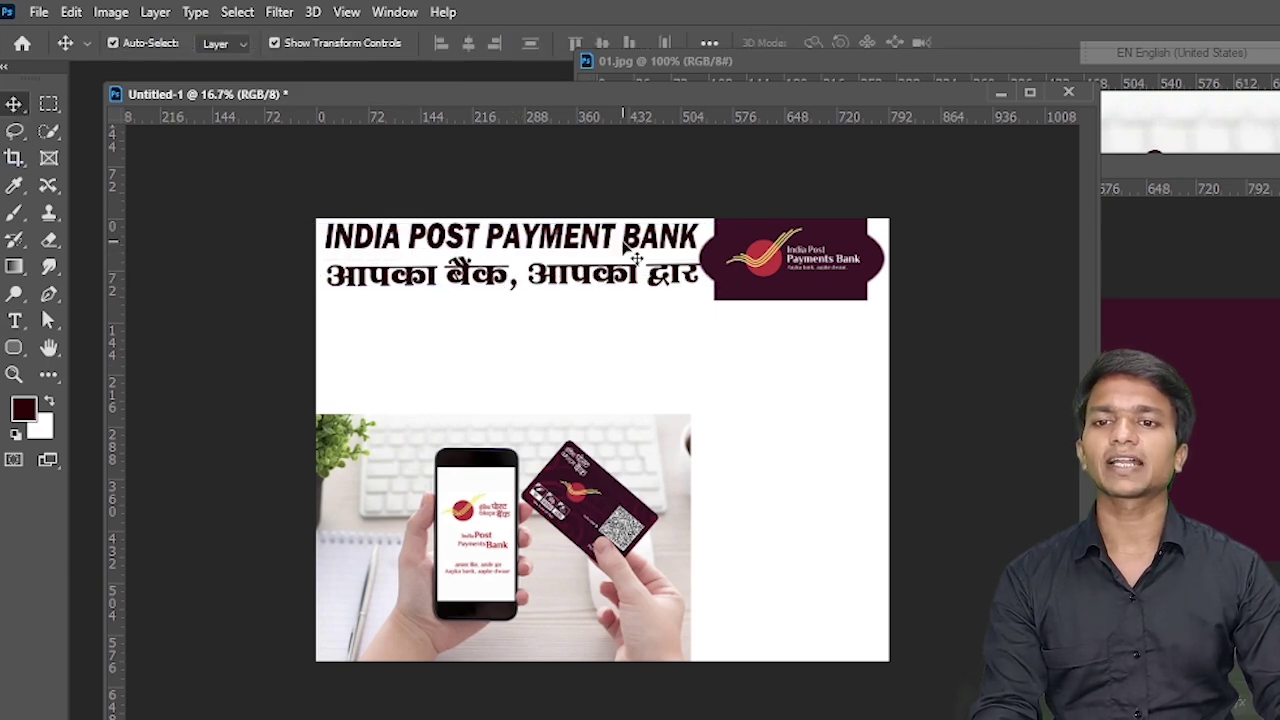
Move the heading slightly down and nudge the Hindi tagline down to even out the spacing between them.
{"action": "left_click_drag", "start_coordinate": [627, 242], "coordinate": [623, 250]}
{"action": "left_click", "coordinate": [562, 283]}
{"action": "key", "text": "Down"}
{"action": "key", "text": "Down"}
{"action": "key", "text": "Down"}
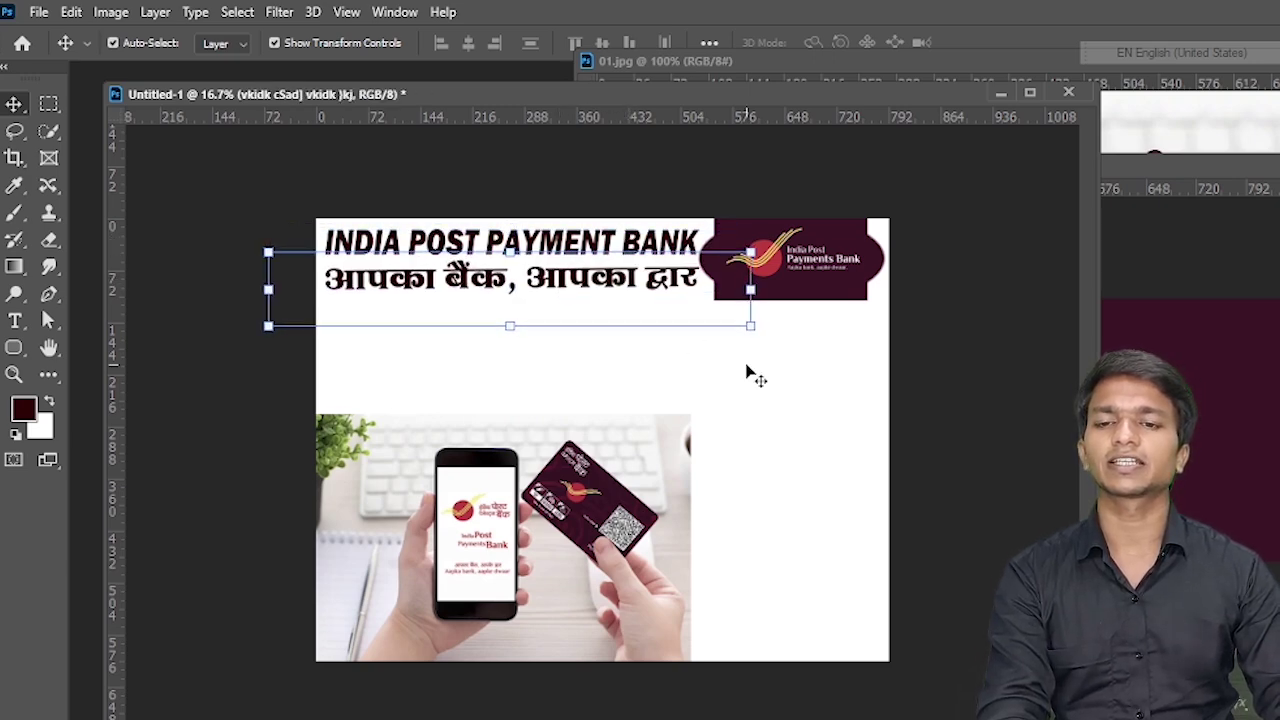
{"action": "left_click", "coordinate": [746, 366]}
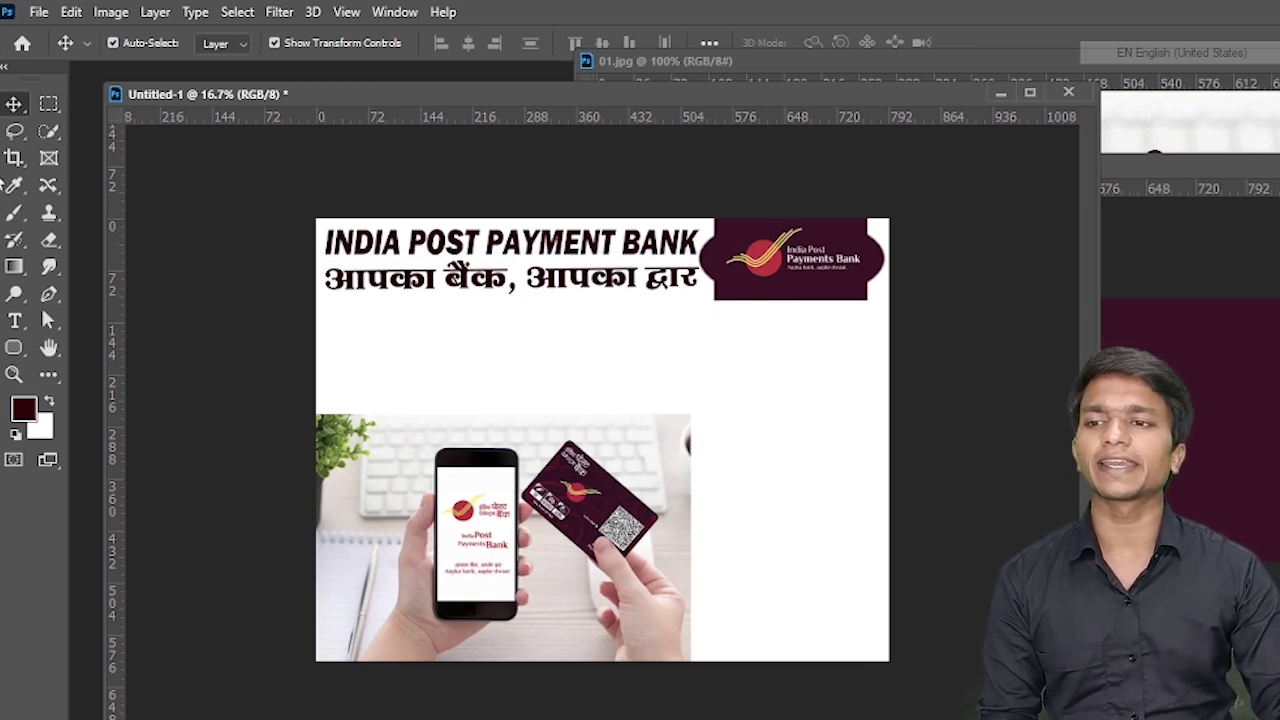
Draw a thin horizontal rectangle about 3336 px wide and 18 px high across the page beneath the tagline and logo.
{"action": "left_click", "coordinate": [14, 347]}
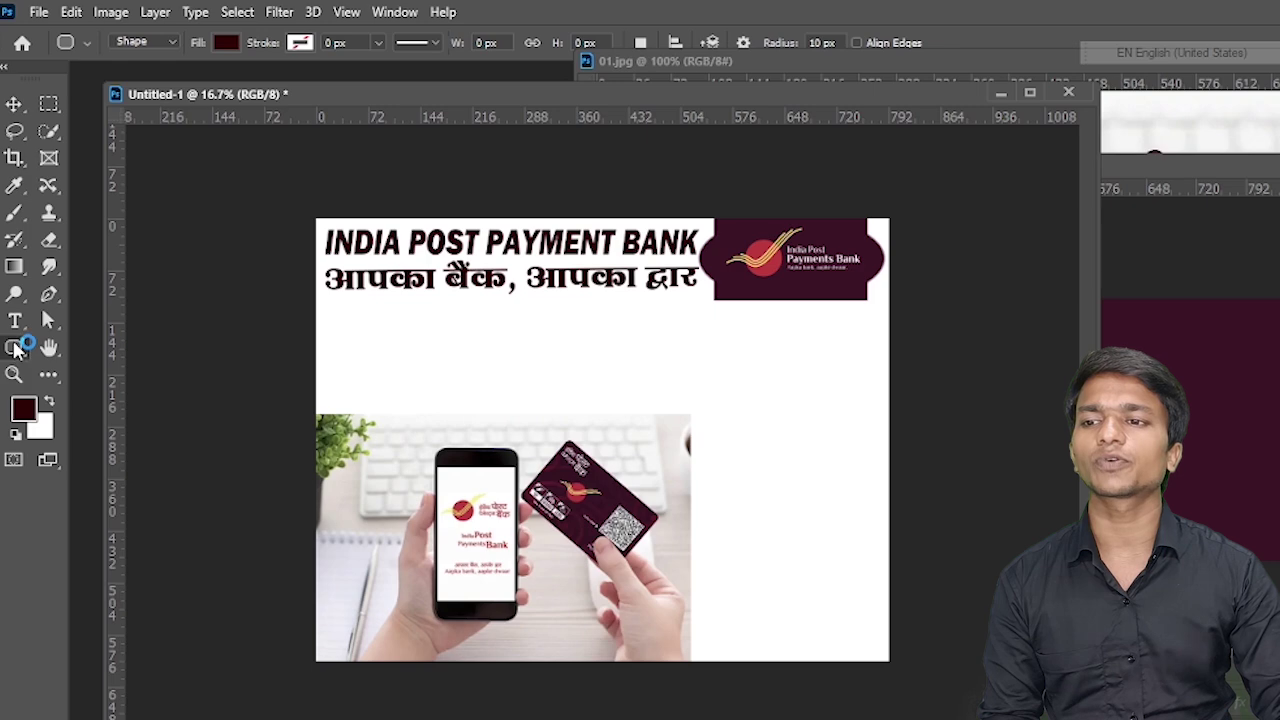
{"action": "left_click", "coordinate": [75, 346]}
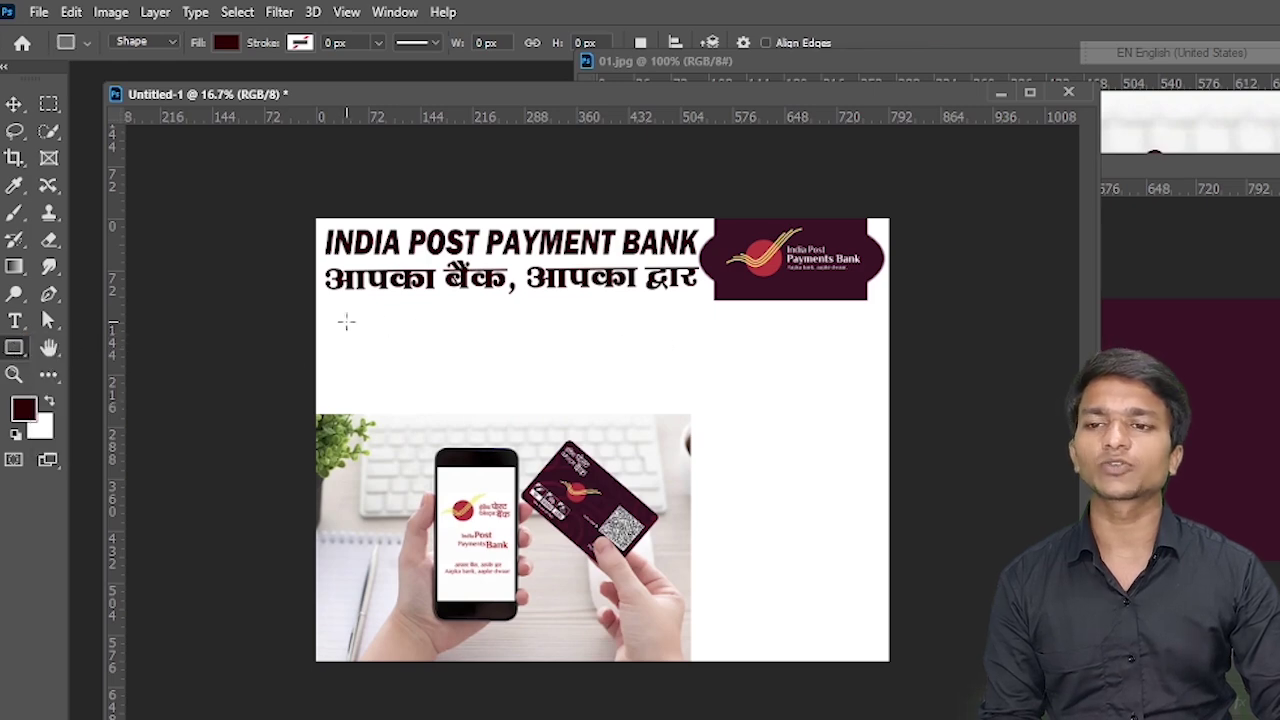
{"action": "left_click_drag", "start_coordinate": [312, 296], "coordinate": [893, 297]}
Set the foreground colour to the dark purple 330033 by sampling the logo's background.
{"action": "left_click", "coordinate": [24, 408]}
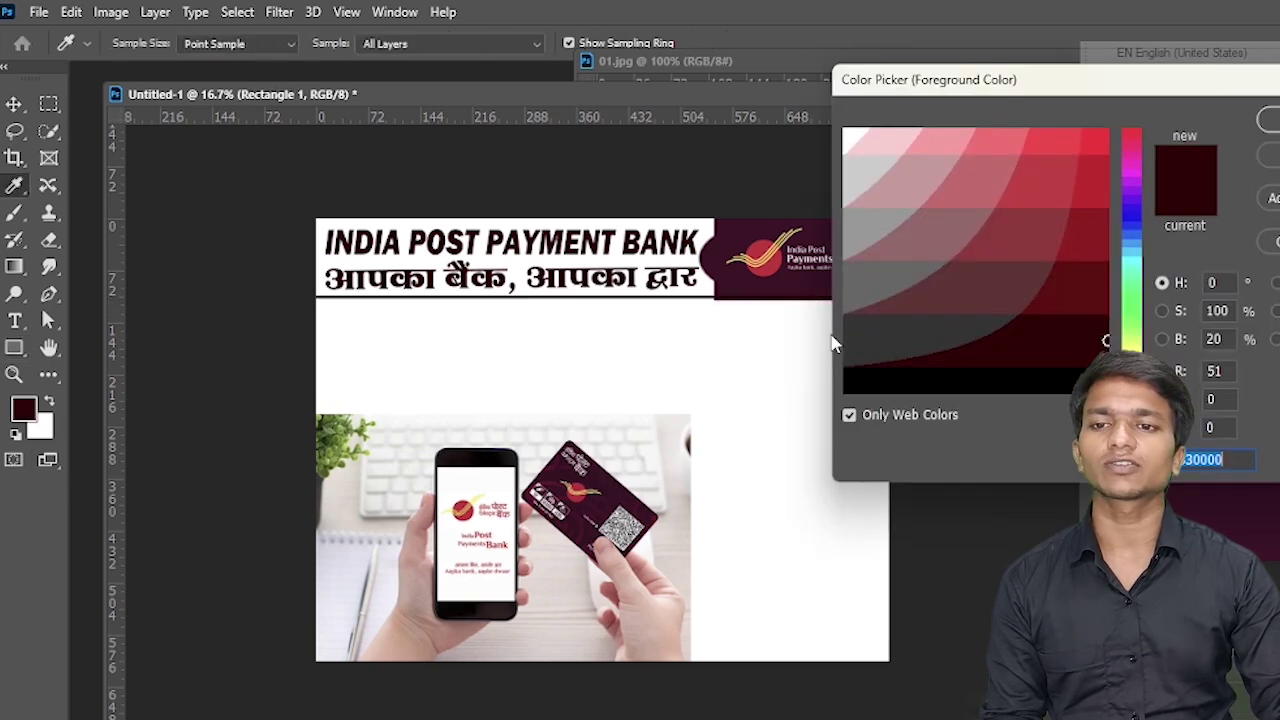
{"action": "left_click", "coordinate": [734, 288]}
{"action": "left_click", "coordinate": [1270, 120]}
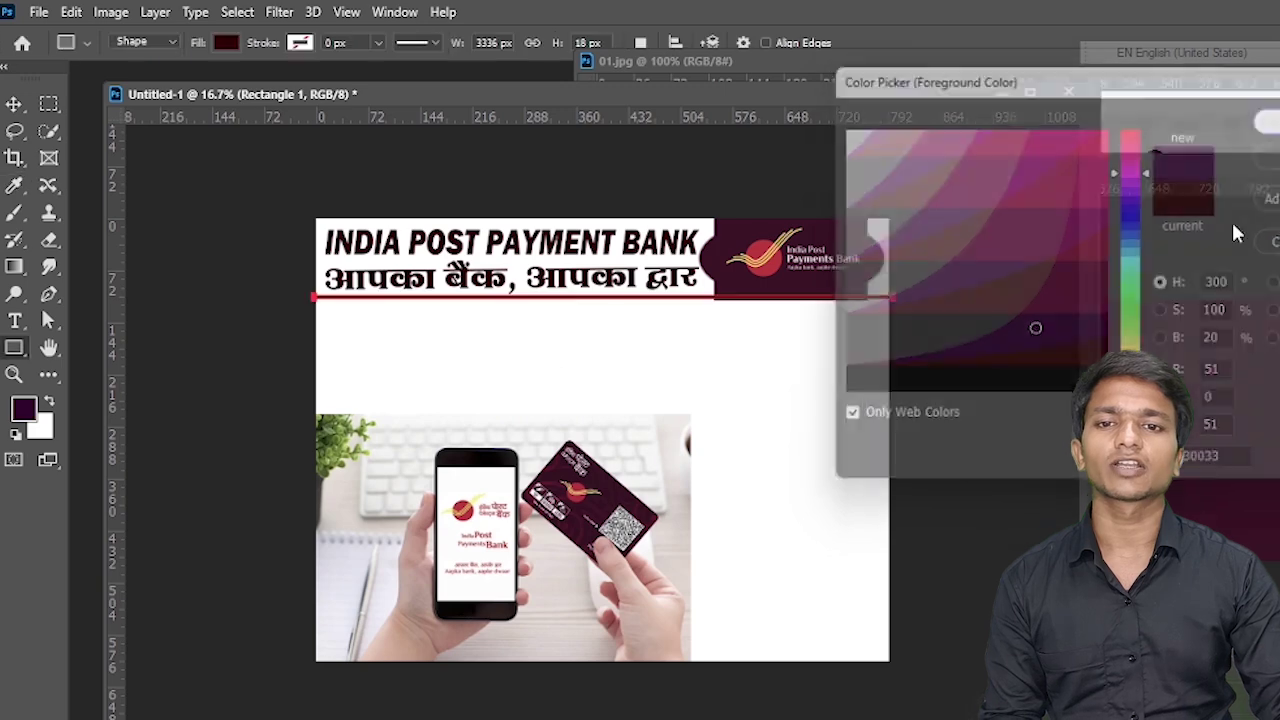
{"action": "left_click", "coordinate": [470, 380]}
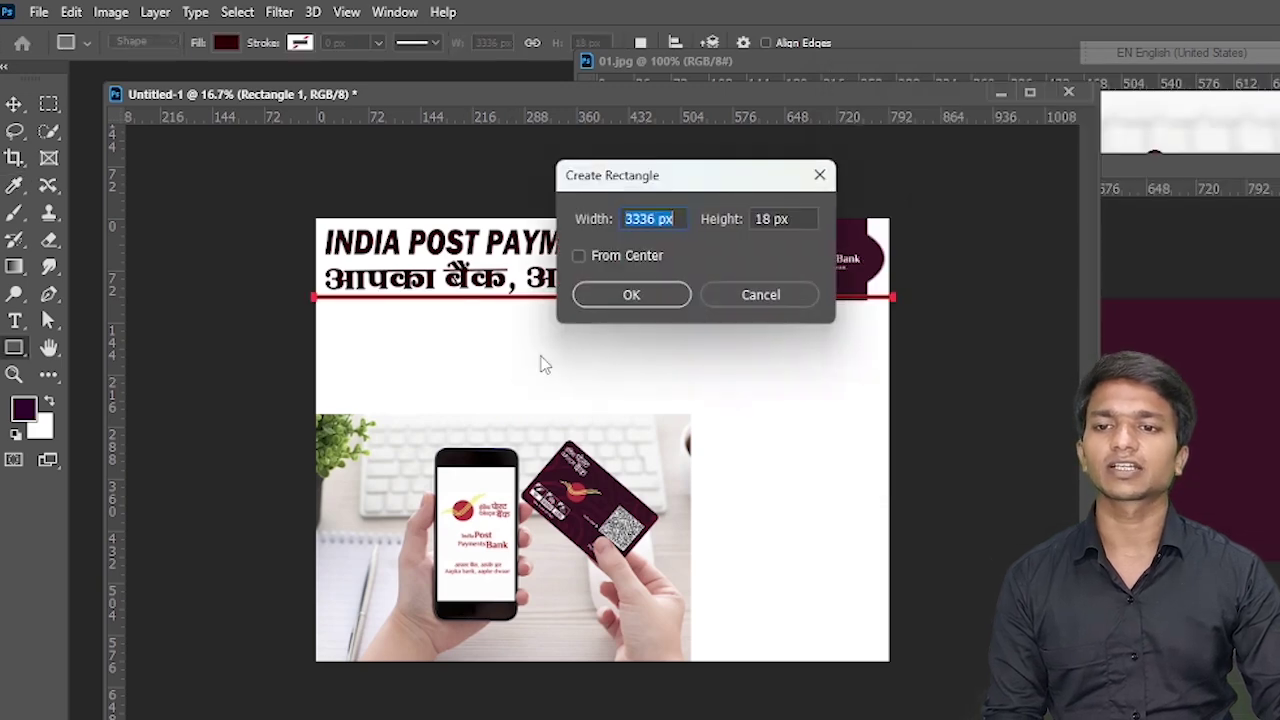
{"action": "left_click", "coordinate": [636, 297]}
{"action": "left_click", "coordinate": [824, 454]}
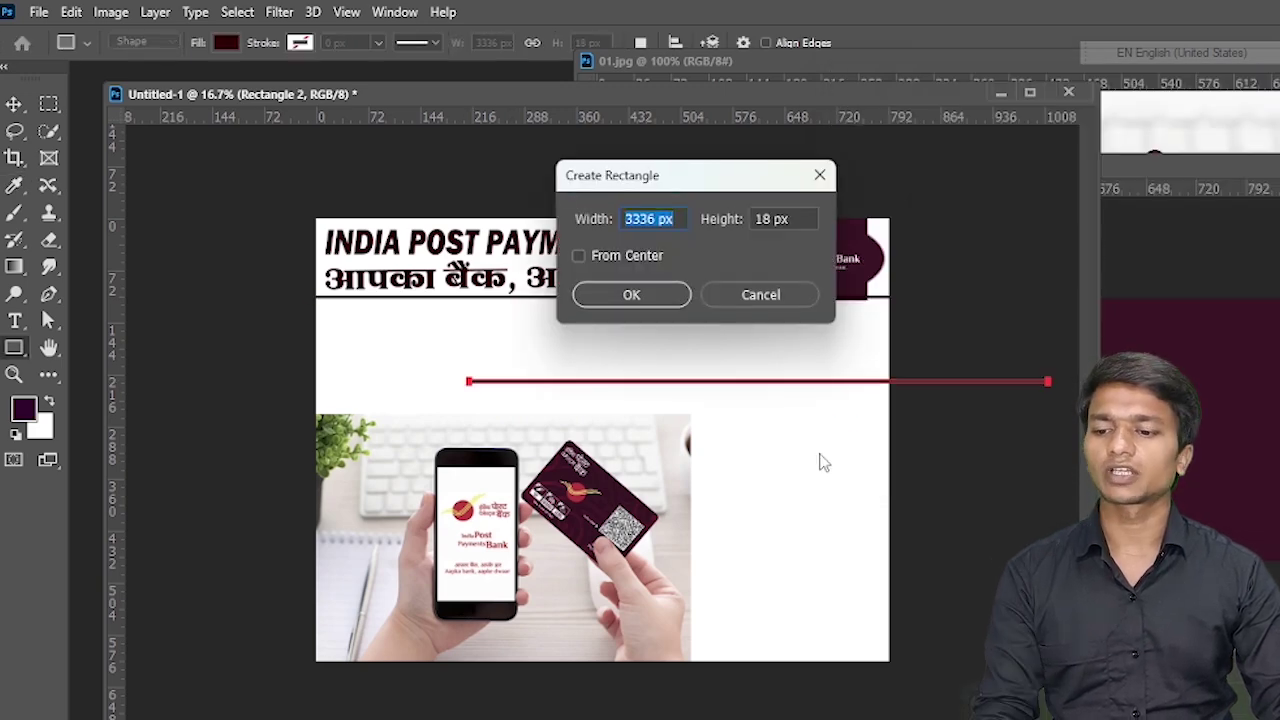
{"action": "left_click", "coordinate": [762, 296]}
{"action": "key", "text": "ctrl+z"}
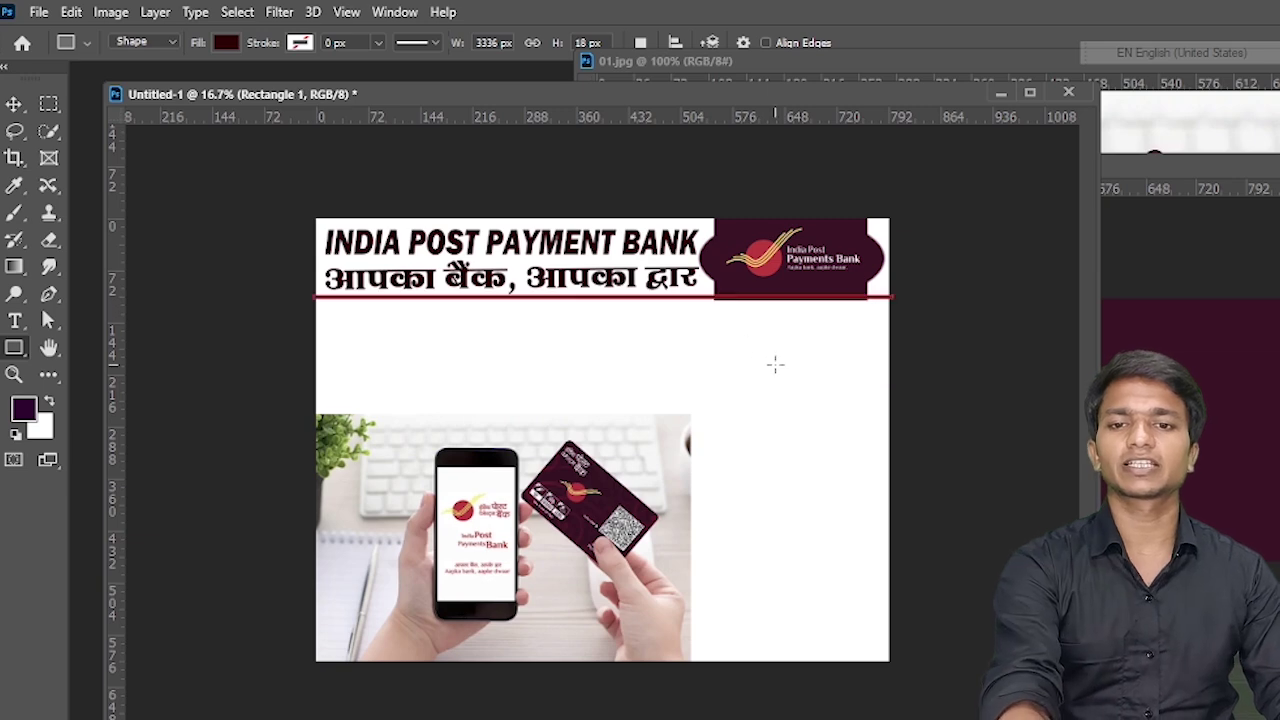
Move the thin divider line slightly down so it sits along the lower edge of the logo.
{"action": "left_click", "coordinate": [15, 106]}
{"action": "left_click", "coordinate": [690, 372]}
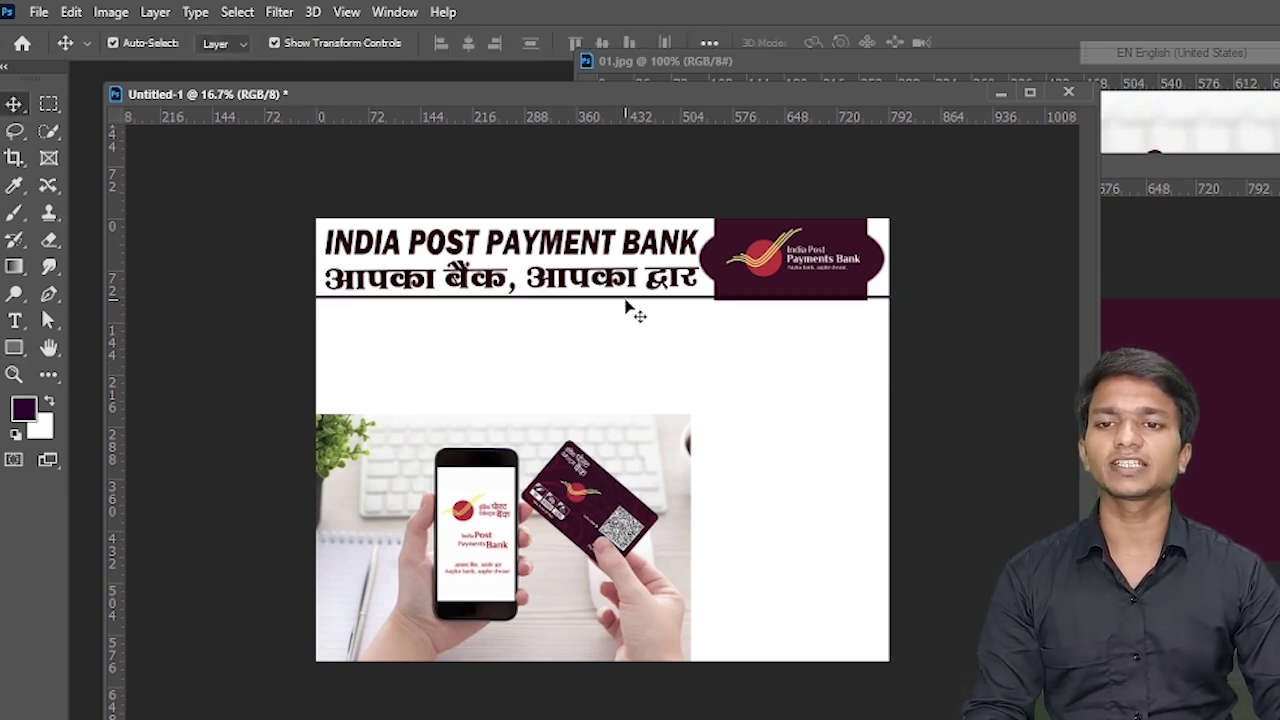
{"action": "left_click", "coordinate": [625, 300]}
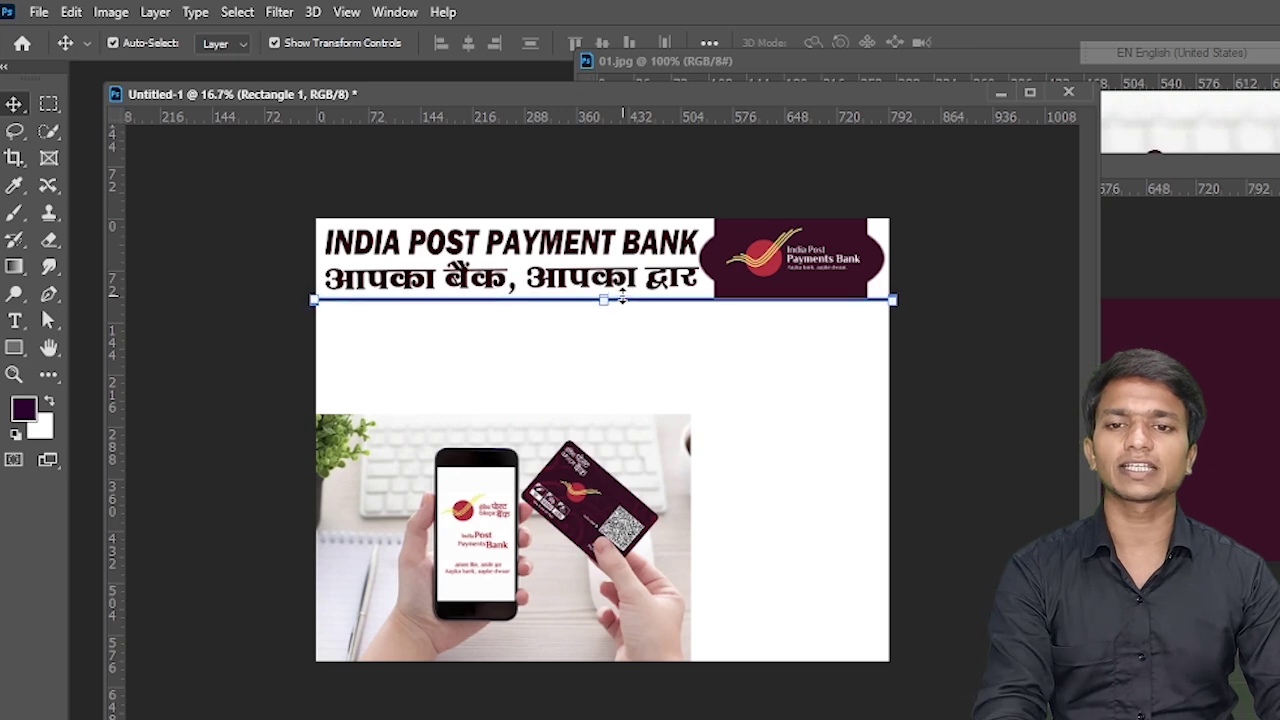
{"action": "left_click", "coordinate": [760, 410]}
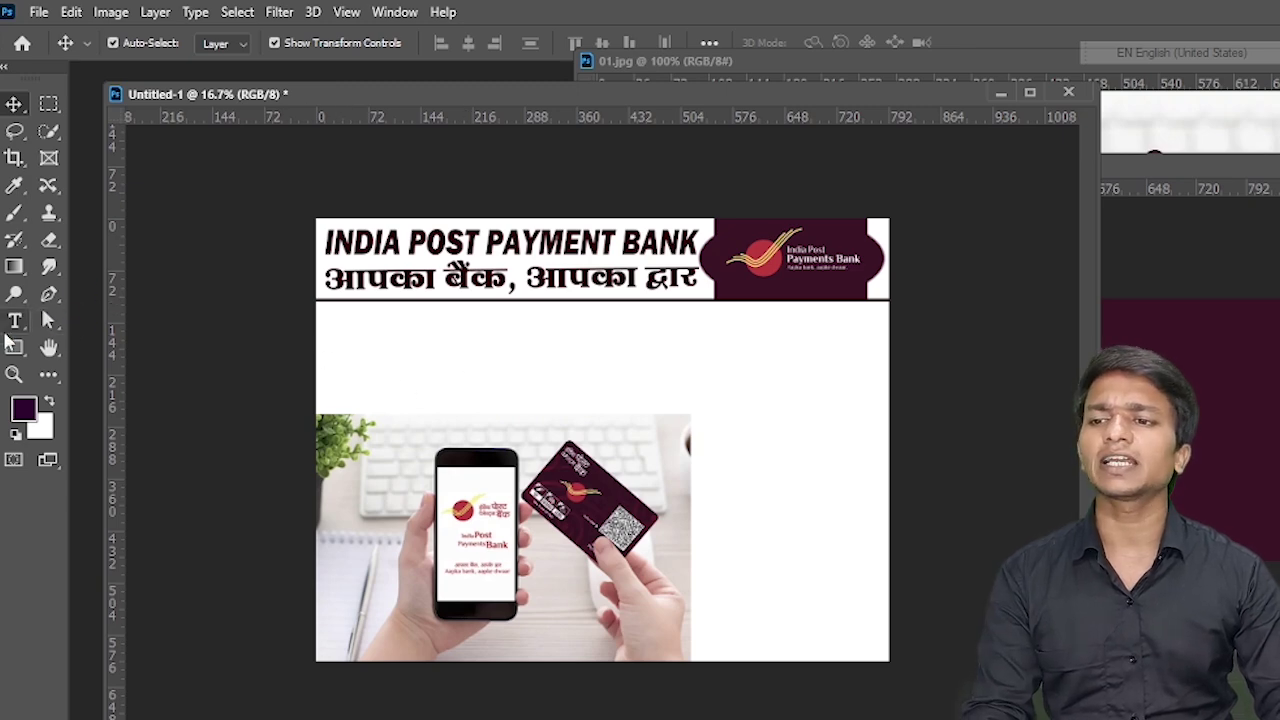
Create a wide text box in the Stencil font between the divider line and the photo.
{"action": "left_click", "coordinate": [14, 323]}
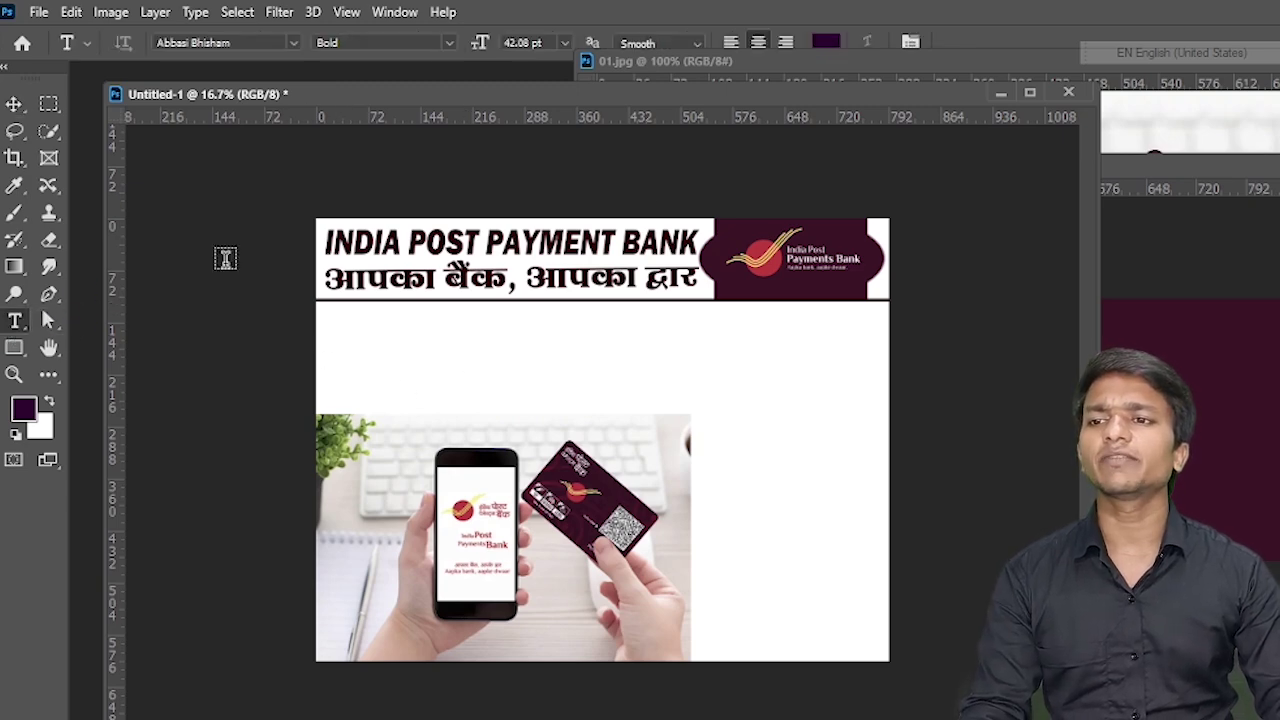
{"action": "left_click", "coordinate": [294, 42]}
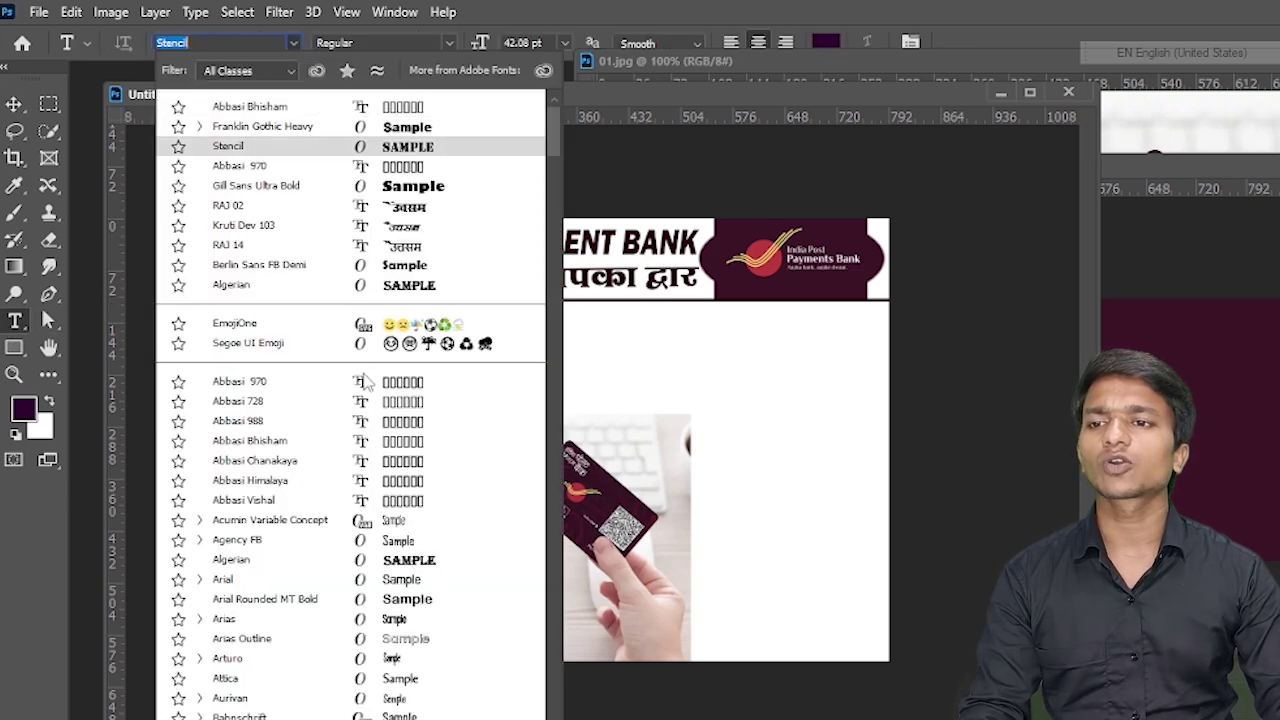
{"action": "left_click", "coordinate": [257, 153]}
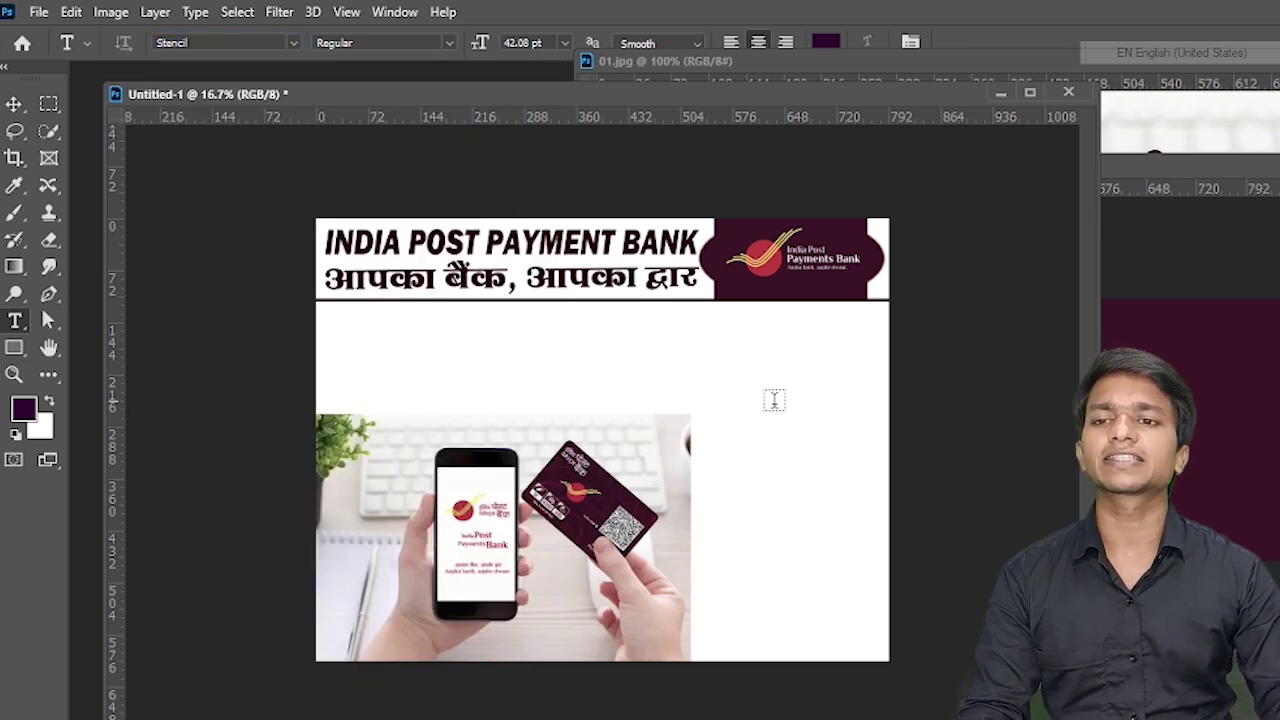
{"action": "left_click_drag", "start_coordinate": [370, 325], "coordinate": [852, 390]}
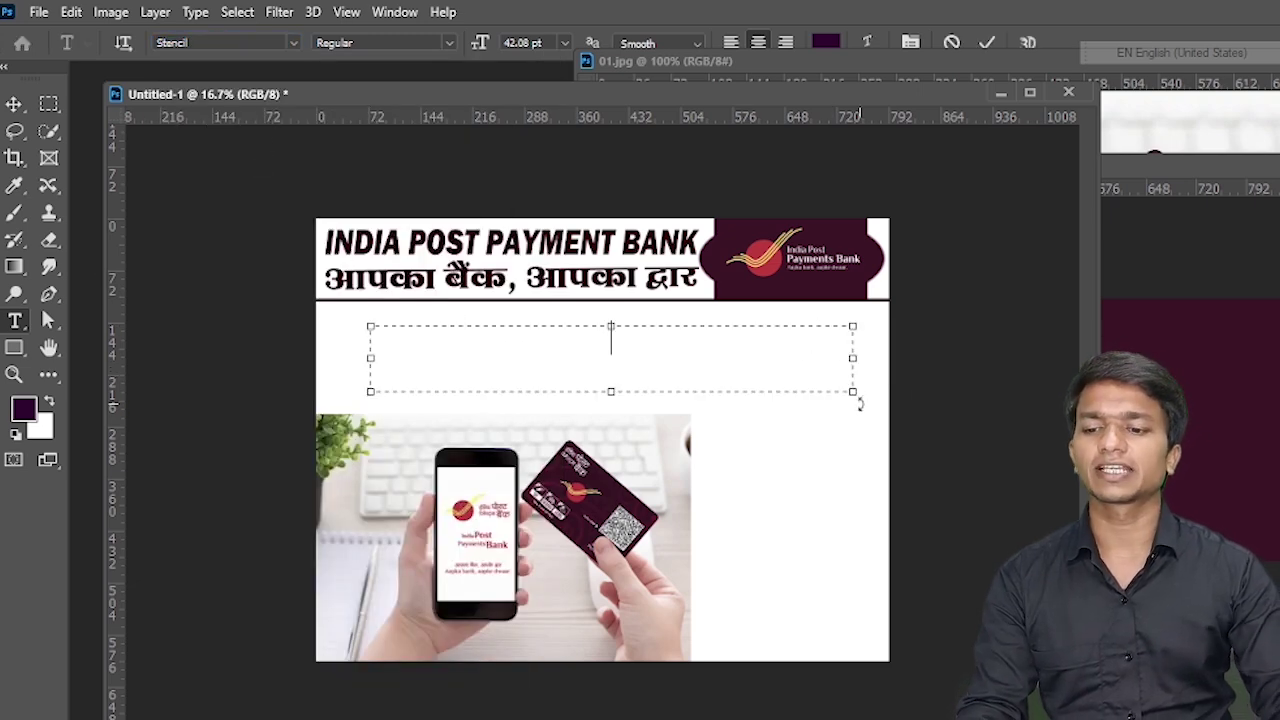
Enter "S.K. COMPUTER ONLINE CENTER" in the new text box.
{"action": "type", "text": "S."}
{"action": "key", "text": "BackSpace"}
{"action": "type", "text": "K."}
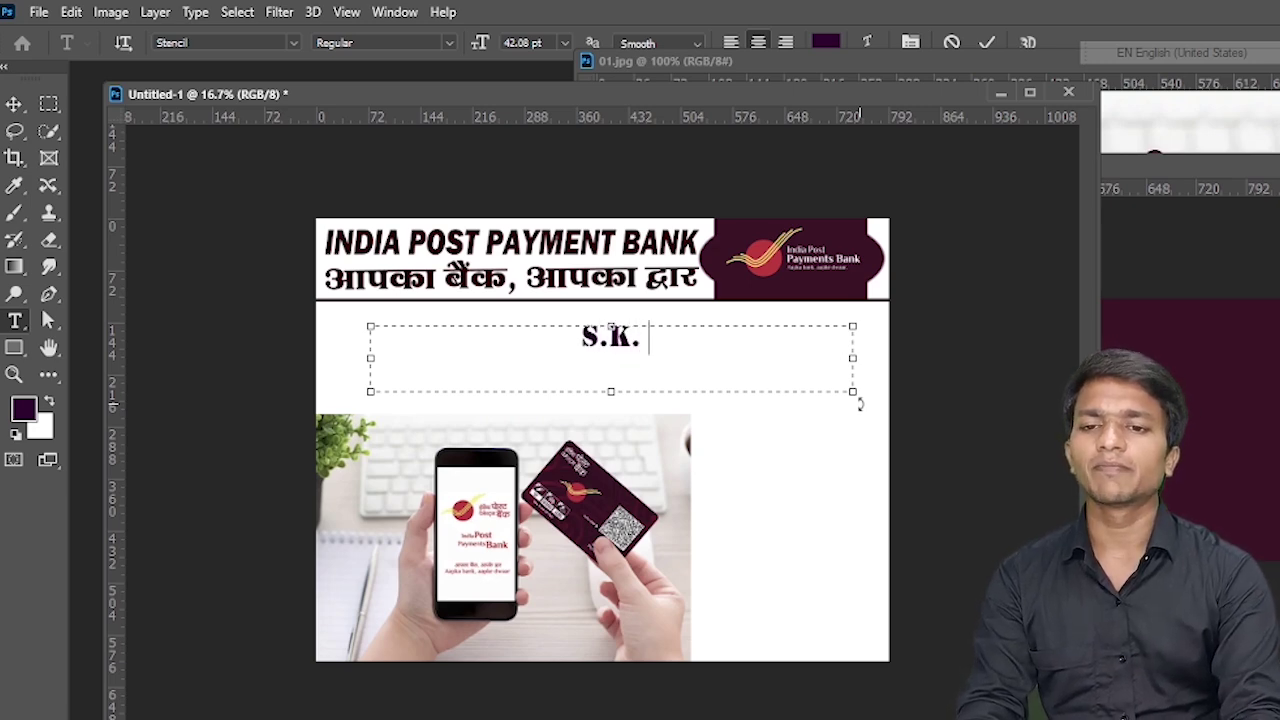
{"action": "type", "text": " COMP"}
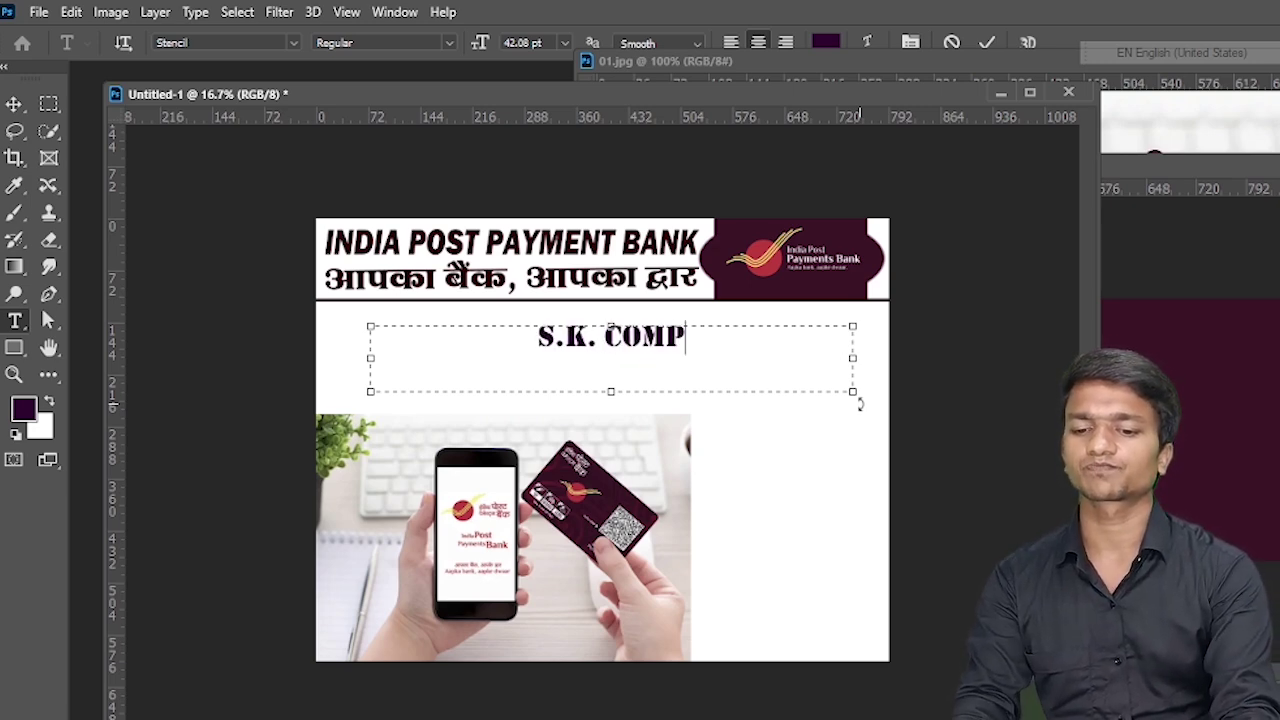
{"action": "type", "text": "UTER ONL"}
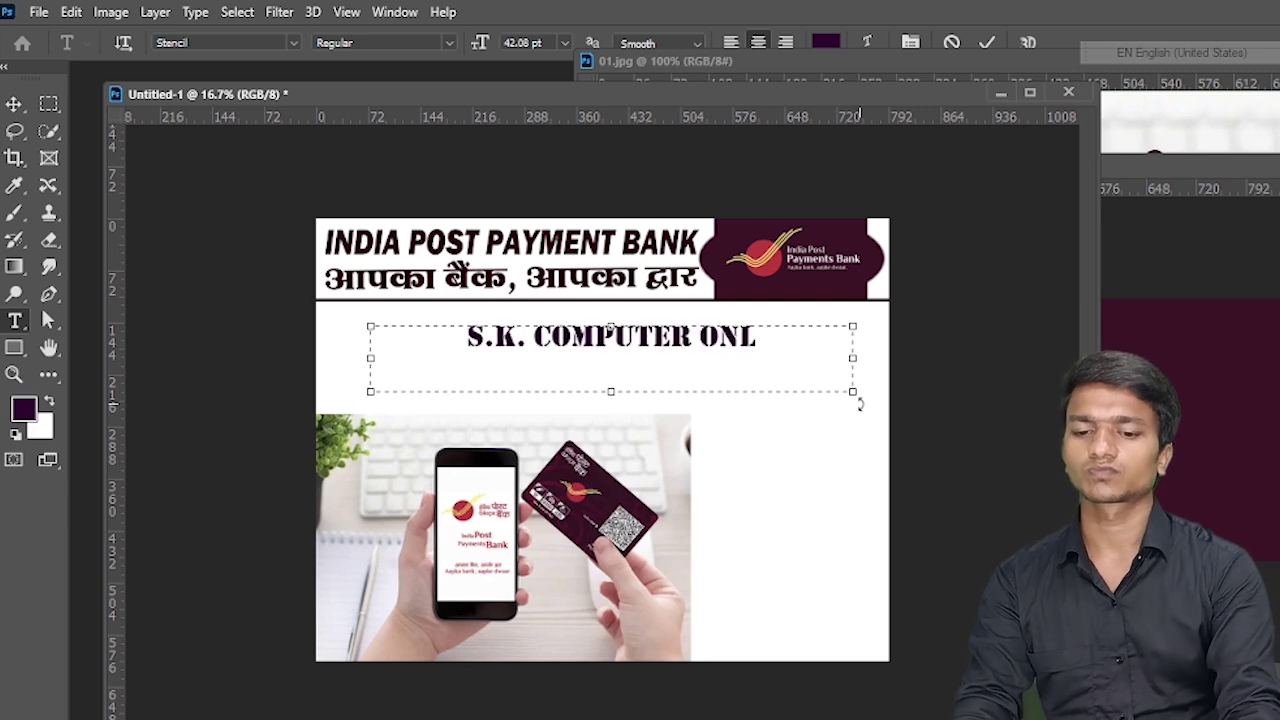
{"action": "type", "text": "INE CENTER"}
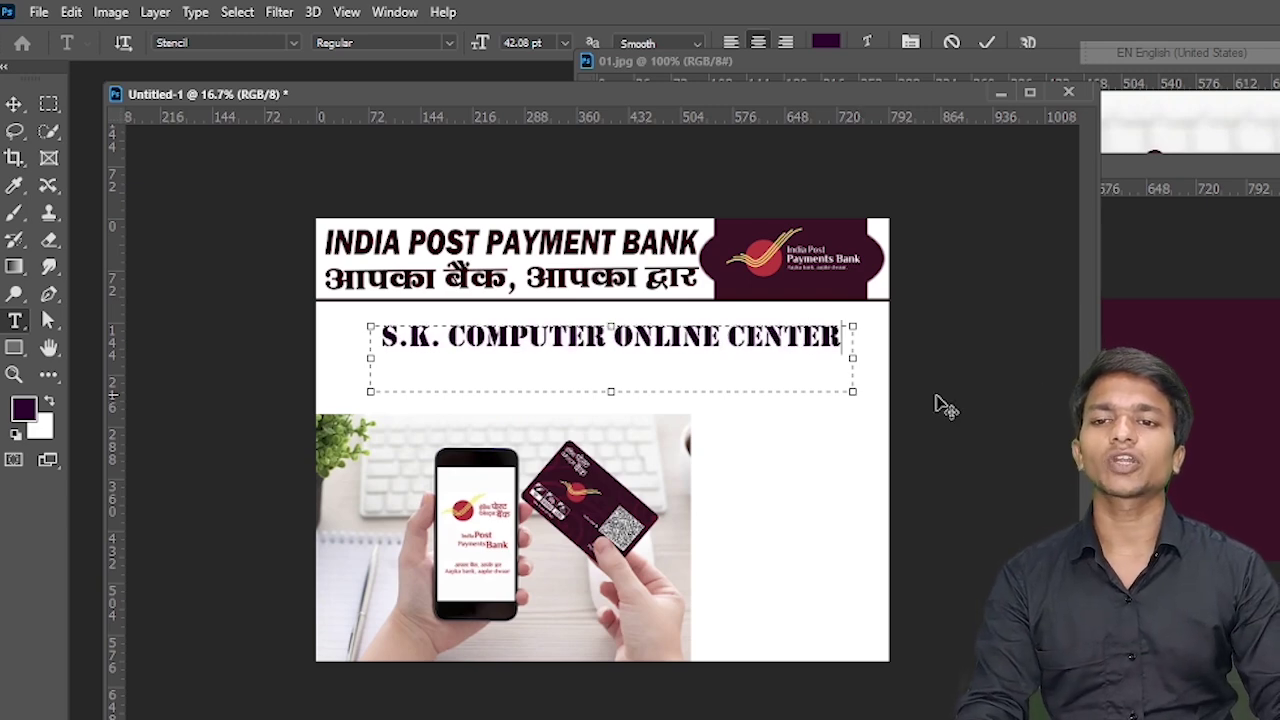
Increase the size of the whole centre name text to 47.08 pt.
{"action": "key", "text": "ctrl+a"}
{"action": "key", "text": "ctrl+shift+period"}
{"action": "key", "text": "ctrl+shift+period"}
{"action": "key", "text": "ctrl+shift+period"}
{"action": "key", "text": "ctrl+shift+period"}
{"action": "key", "text": "ctrl+shift+period"}
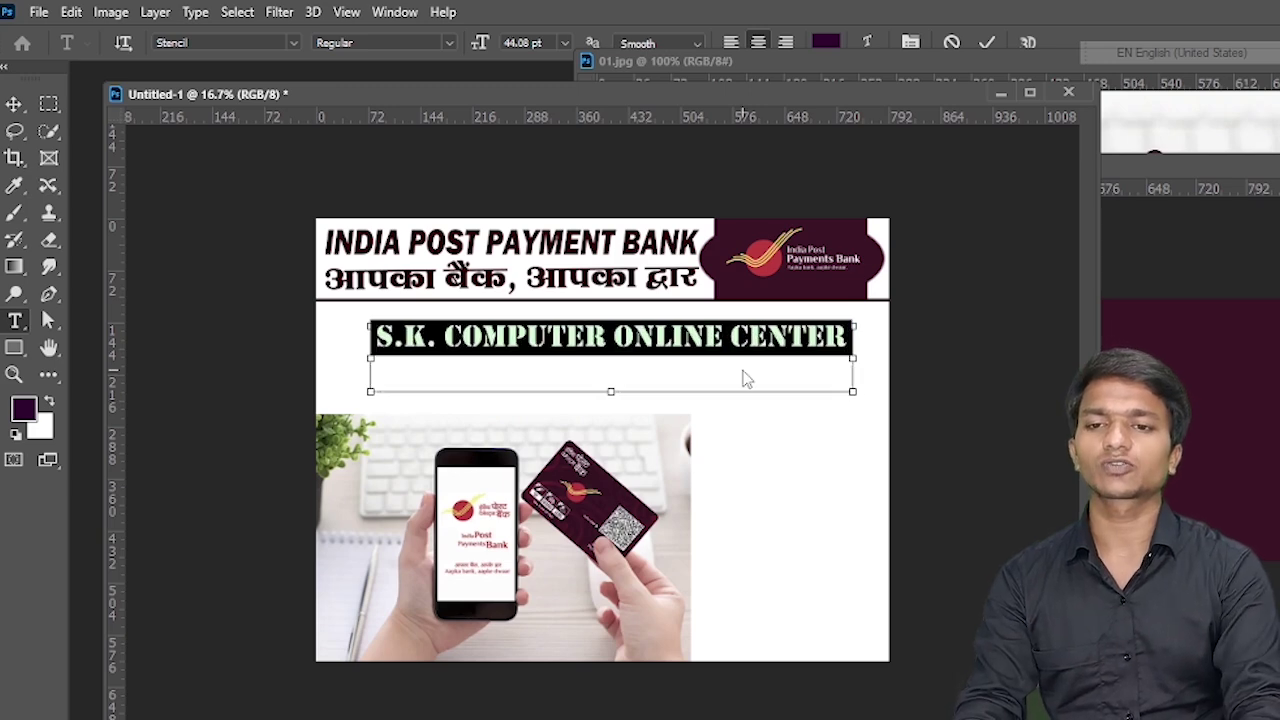
Scale the centre name to 63.83 pt and position it beneath the divider line so it spans the page width.
{"action": "left_click_drag", "start_coordinate": [852, 391], "coordinate": [1036, 417]}
{"action": "left_click_drag", "start_coordinate": [823, 391], "coordinate": [726, 375]}
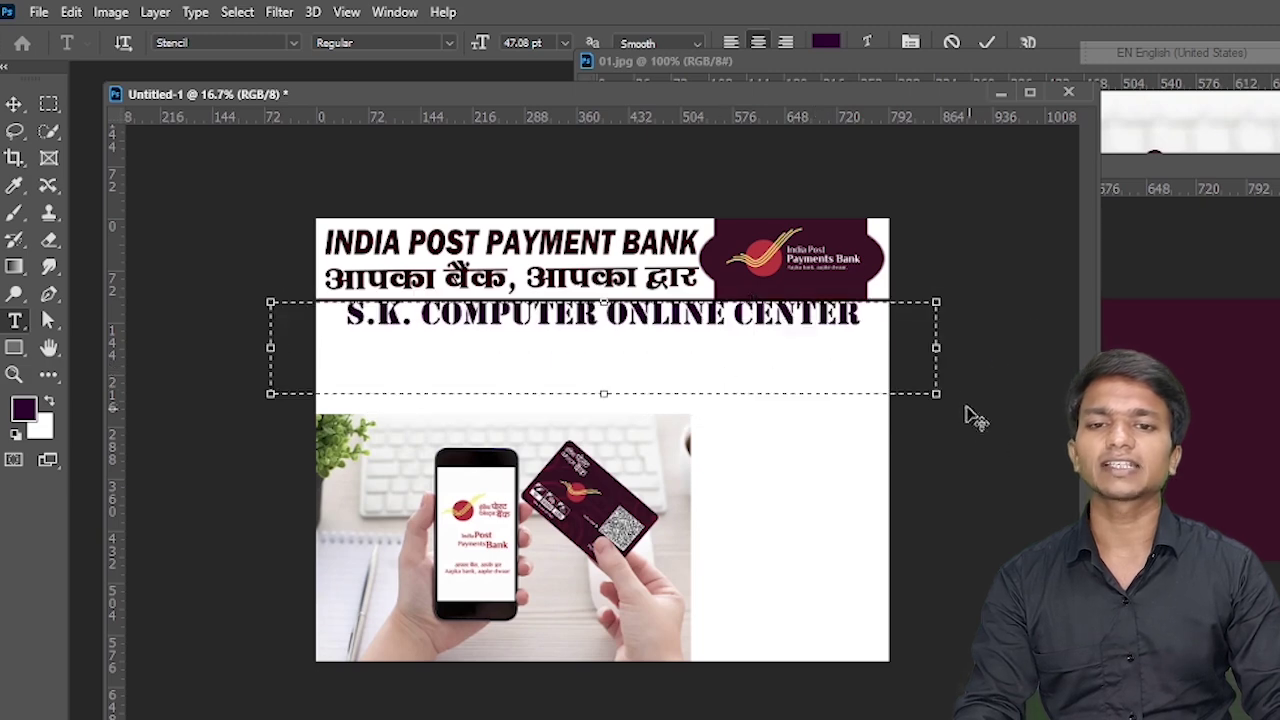
{"action": "left_click_drag", "start_coordinate": [940, 397], "coordinate": [890, 394]}
{"action": "left_click_drag", "start_coordinate": [799, 343], "coordinate": [828, 359]}
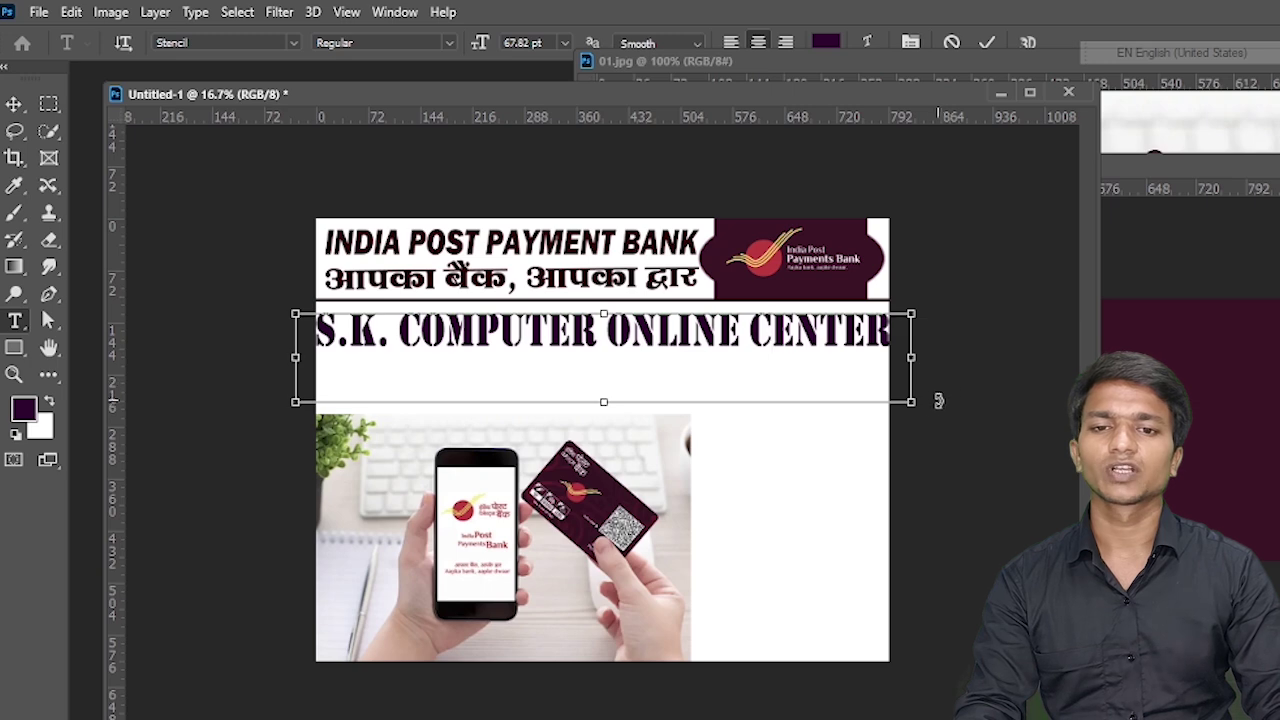
{"action": "left_click_drag", "start_coordinate": [918, 408], "coordinate": [913, 403]}
{"action": "mouse_move", "coordinate": [843, 382]}
{"action": "left_mouse_down"}
{"action": "mouse_move", "coordinate": [841, 371]}
{"action": "mouse_move", "coordinate": [845, 388]}
{"action": "left_mouse_up"}
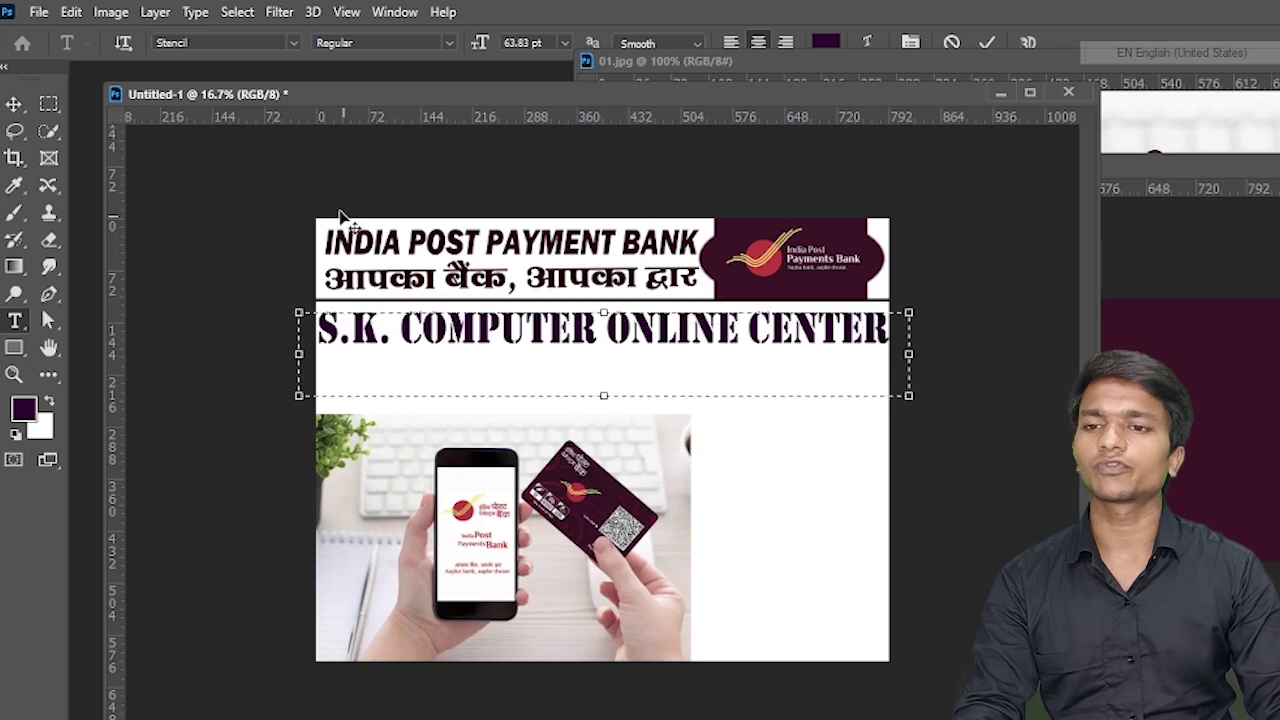
{"action": "left_click", "coordinate": [14, 105]}
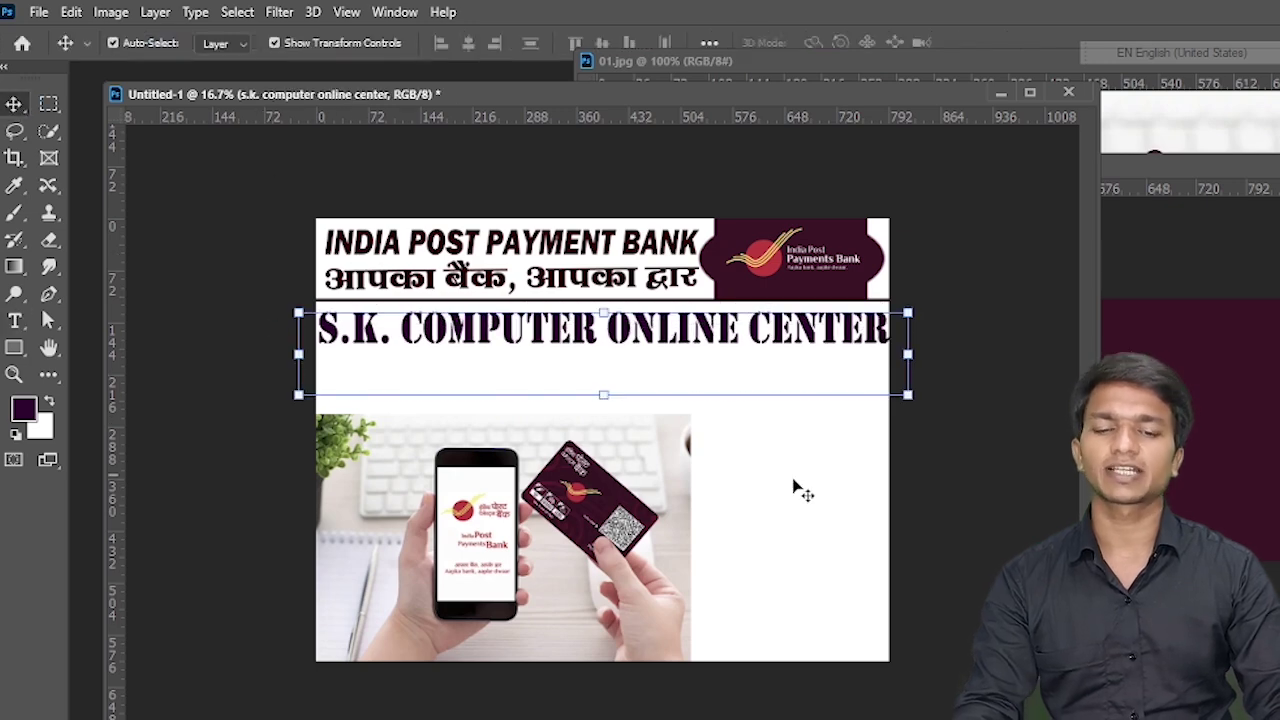
{"action": "left_click", "coordinate": [820, 501]}
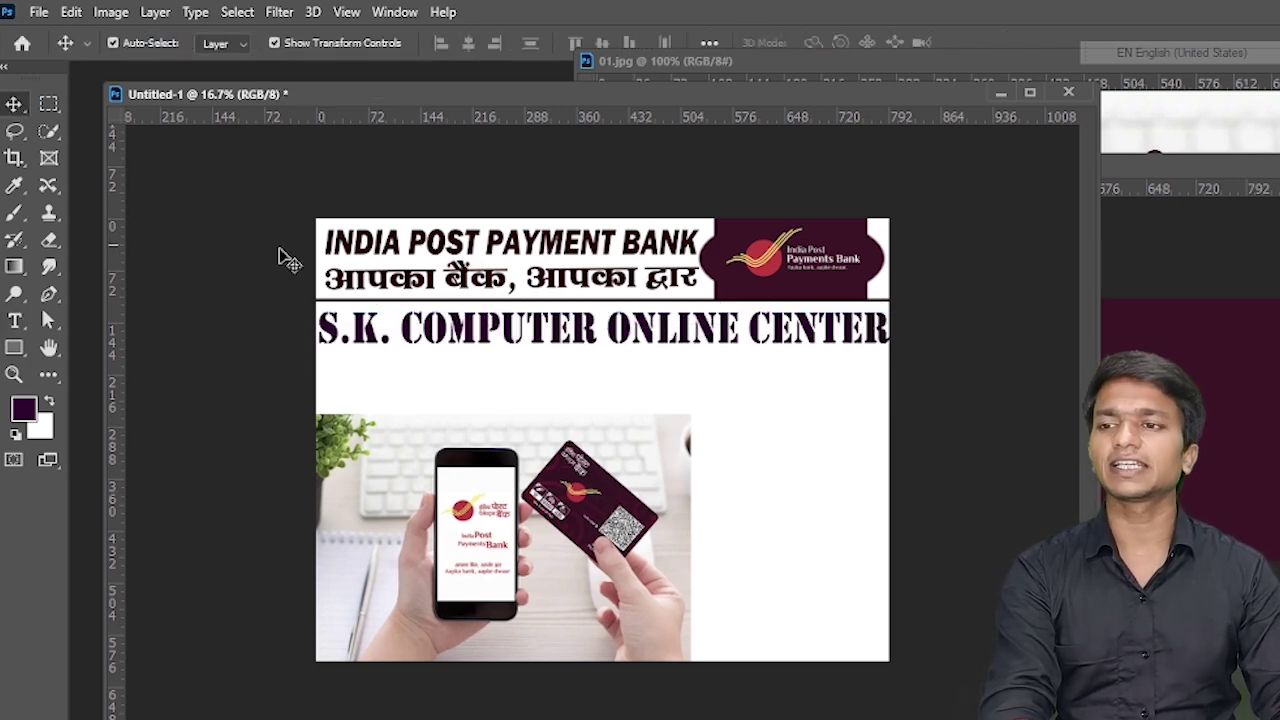
Nudge the centre name up so it sits just beneath the divider line.
{"action": "left_click", "coordinate": [364, 326]}
{"action": "key", "text": "Up"}
{"action": "key", "text": "Up"}
{"action": "key", "text": "Up"}
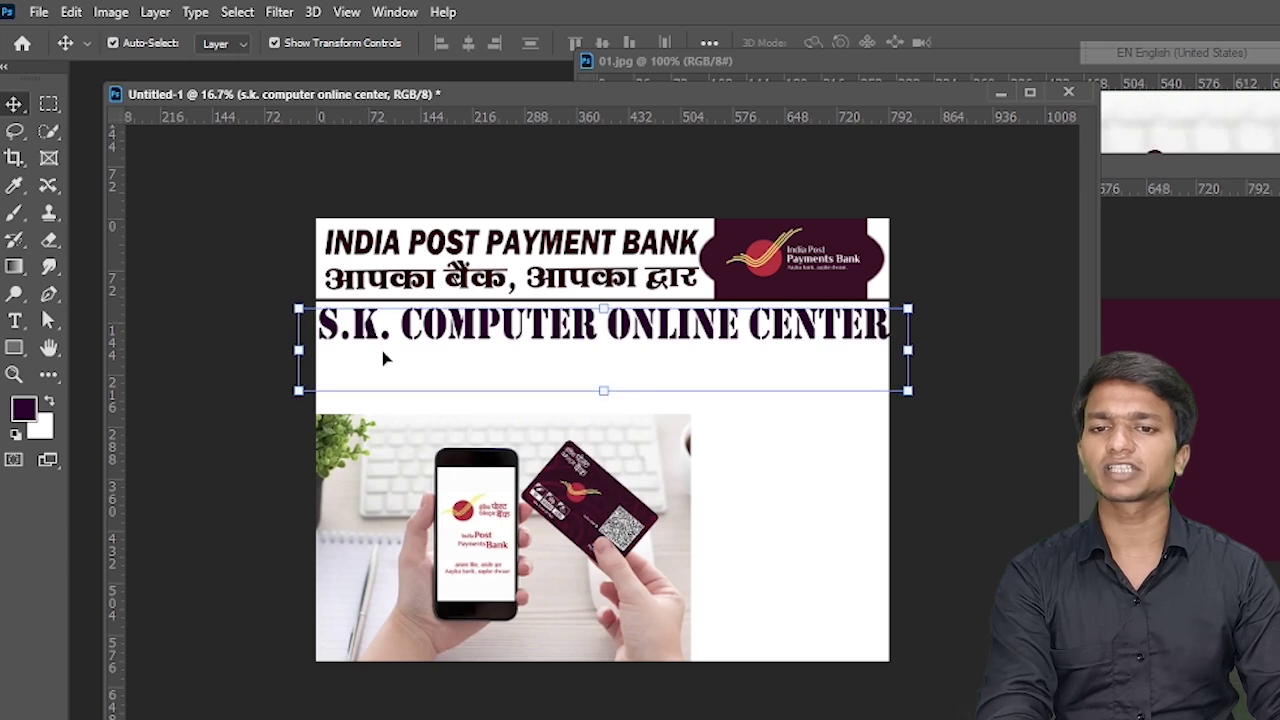
{"action": "left_click", "coordinate": [759, 521]}
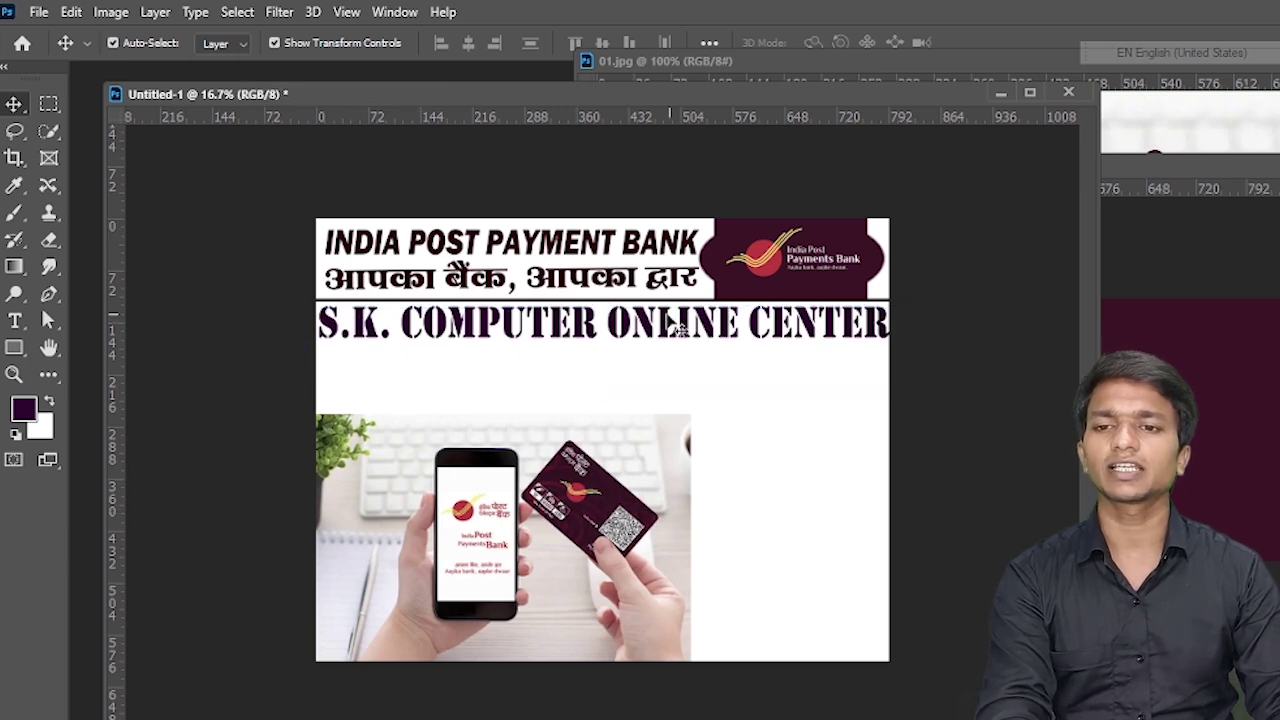
{"action": "left_click", "coordinate": [631, 340]}
{"action": "left_click", "coordinate": [766, 443]}
Enlarge the phone-and-card photo to 110.69%, keeping it against the page's left edge near the bottom.
{"action": "left_click", "coordinate": [537, 458]}
{"action": "left_click_drag", "start_coordinate": [502, 413], "coordinate": [504, 376]}
{"action": "left_click_drag", "start_coordinate": [478, 535], "coordinate": [508, 535]}
{"action": "left_click_drag", "start_coordinate": [748, 520], "coordinate": [677, 551]}
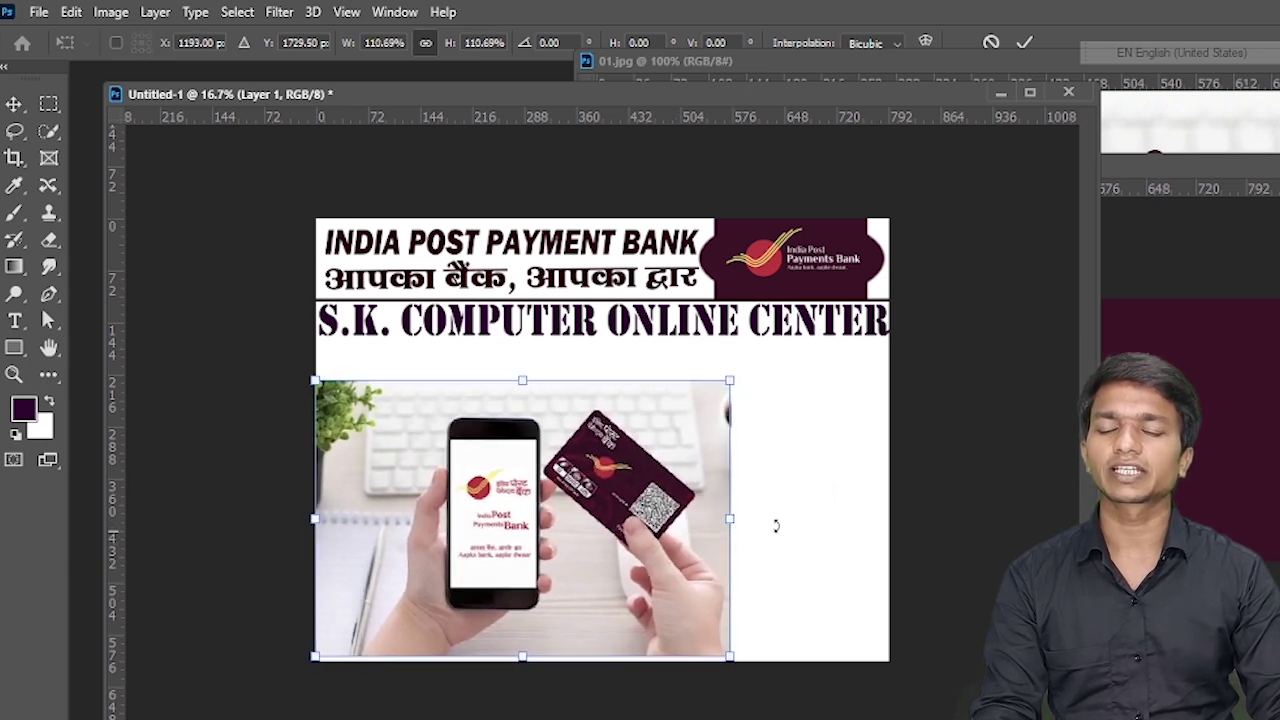
{"action": "left_click", "coordinate": [18, 108]}
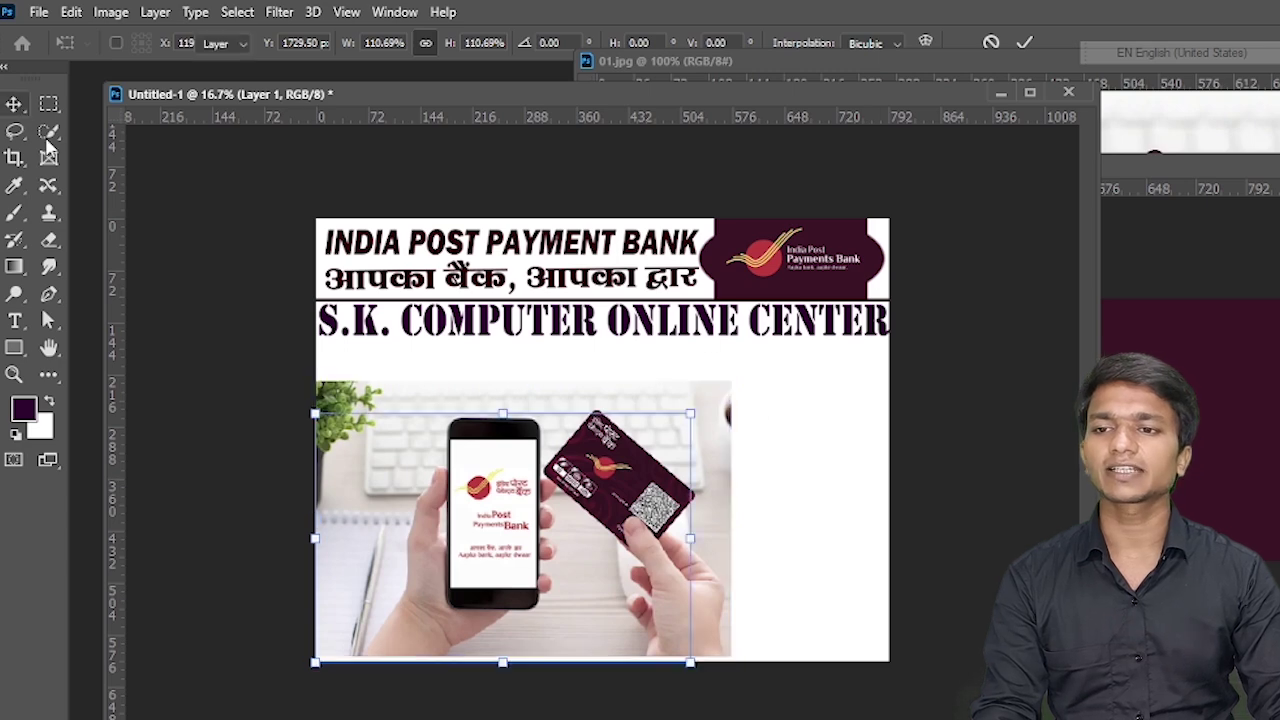
Stretch the centre name text vertically, making its letters slightly taller.
{"action": "left_click", "coordinate": [466, 335]}
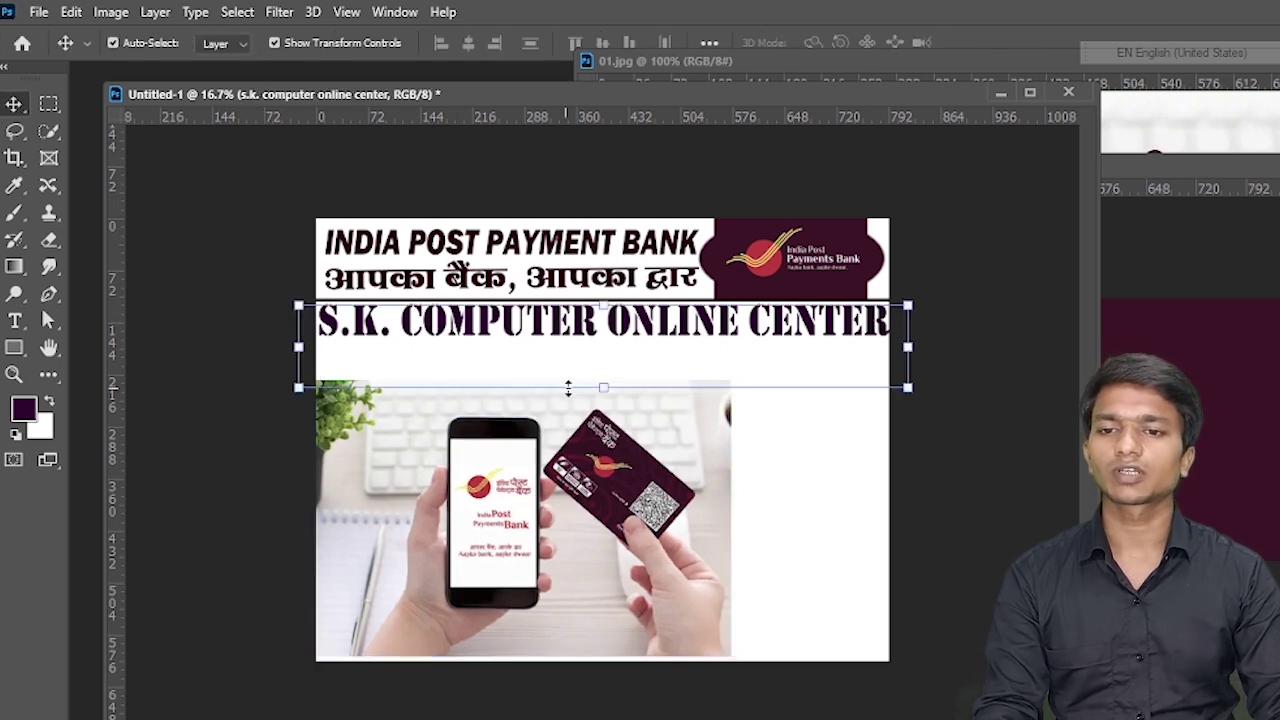
{"action": "left_click_drag", "start_coordinate": [598, 390], "coordinate": [590, 413]}
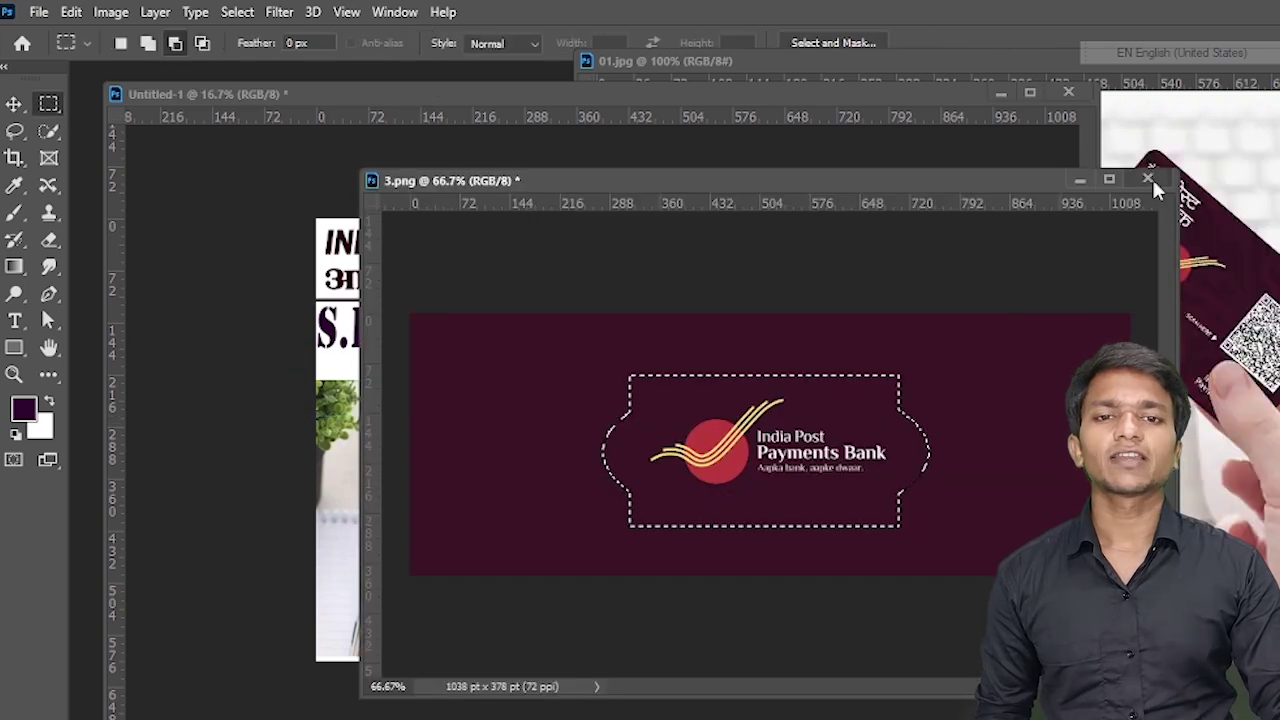
Close the source images 3.png, without saving its changes, and 01.jpg.
{"action": "left_click", "coordinate": [1147, 178]}
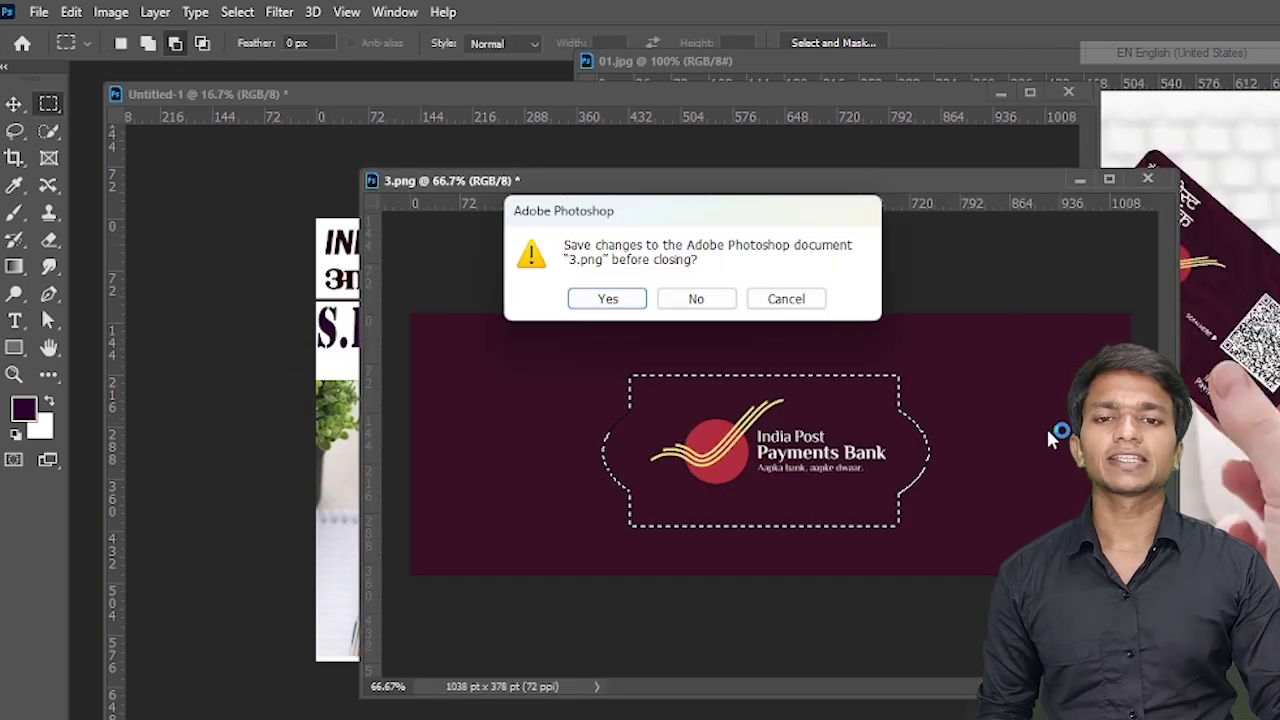
{"action": "left_click", "coordinate": [698, 299]}
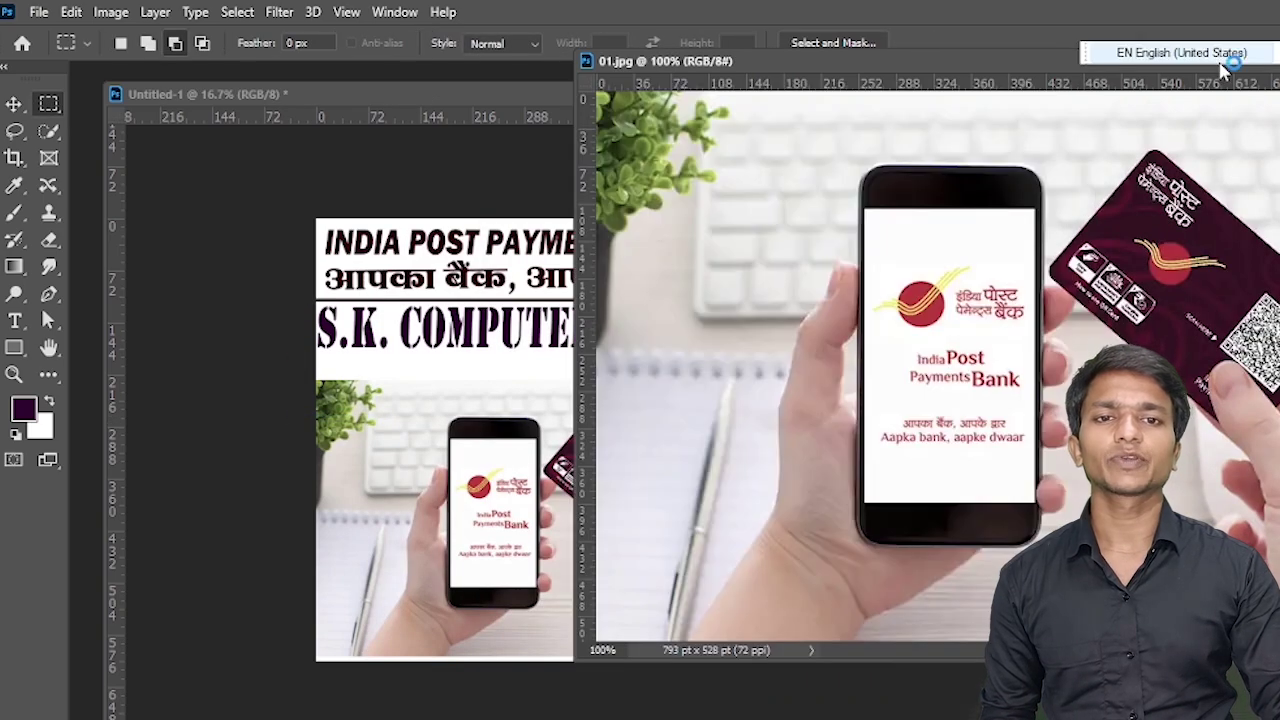
{"action": "left_click_drag", "start_coordinate": [1027, 60], "coordinate": [860, 120]}
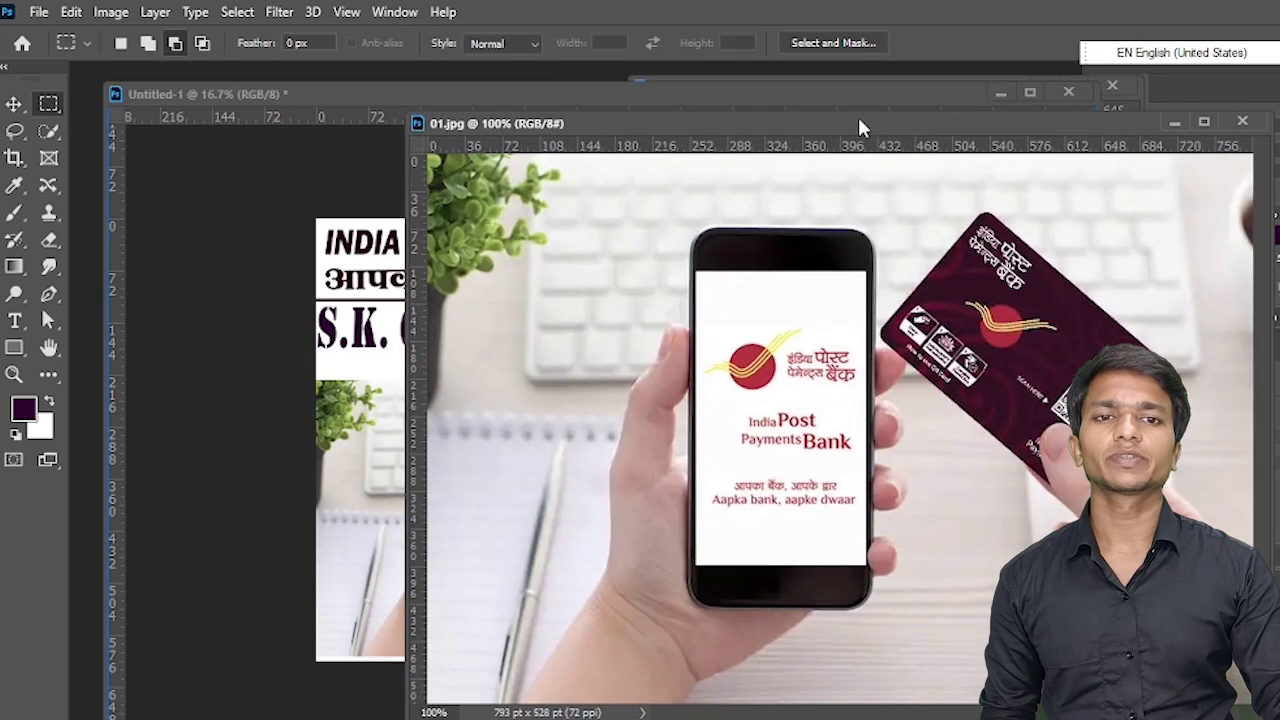
{"action": "left_click", "coordinate": [1239, 123]}
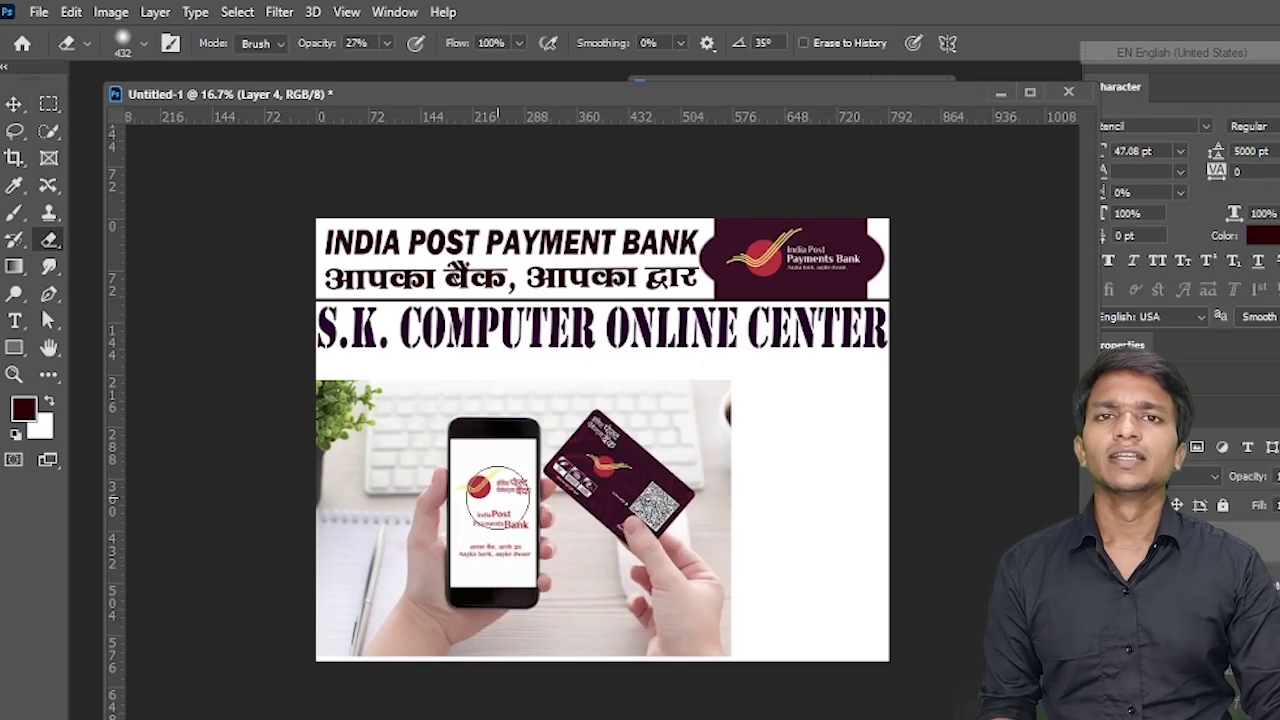
Select a thin page-wide rectangle just beneath the centre name and fill it with the dark maroon foreground colour.
{"action": "left_click", "coordinate": [48, 104]}
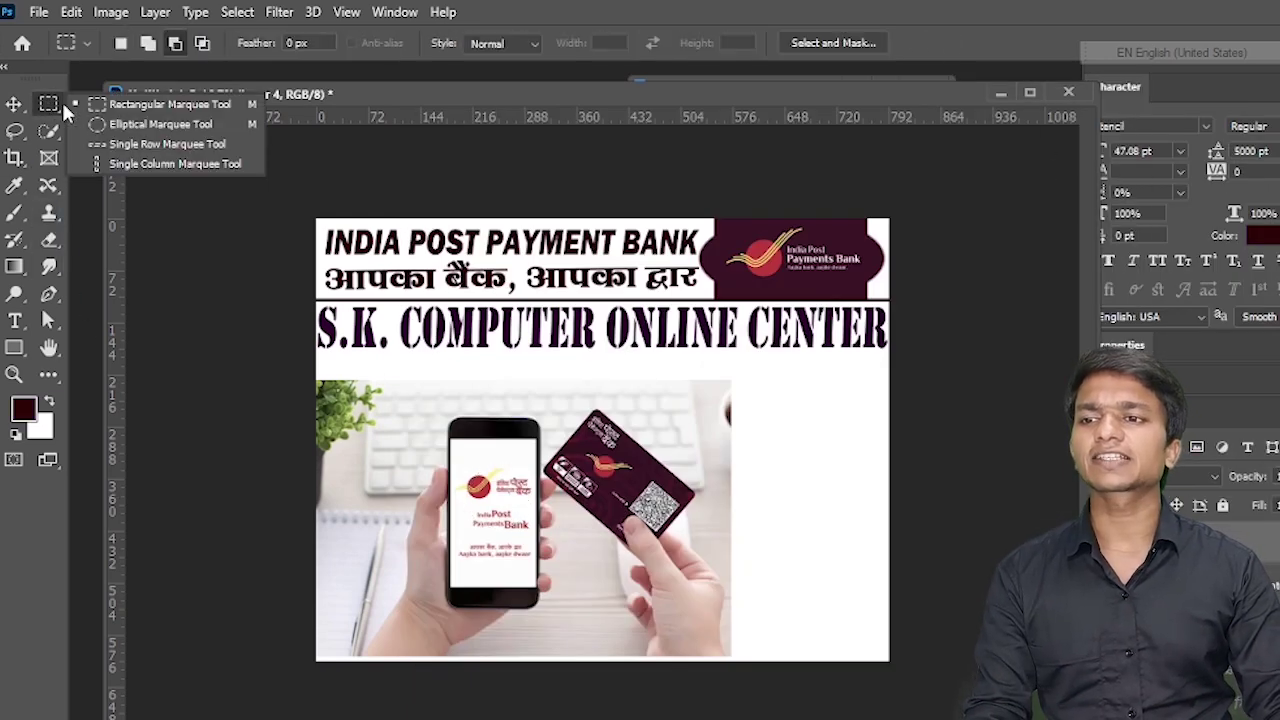
{"action": "left_click", "coordinate": [113, 104]}
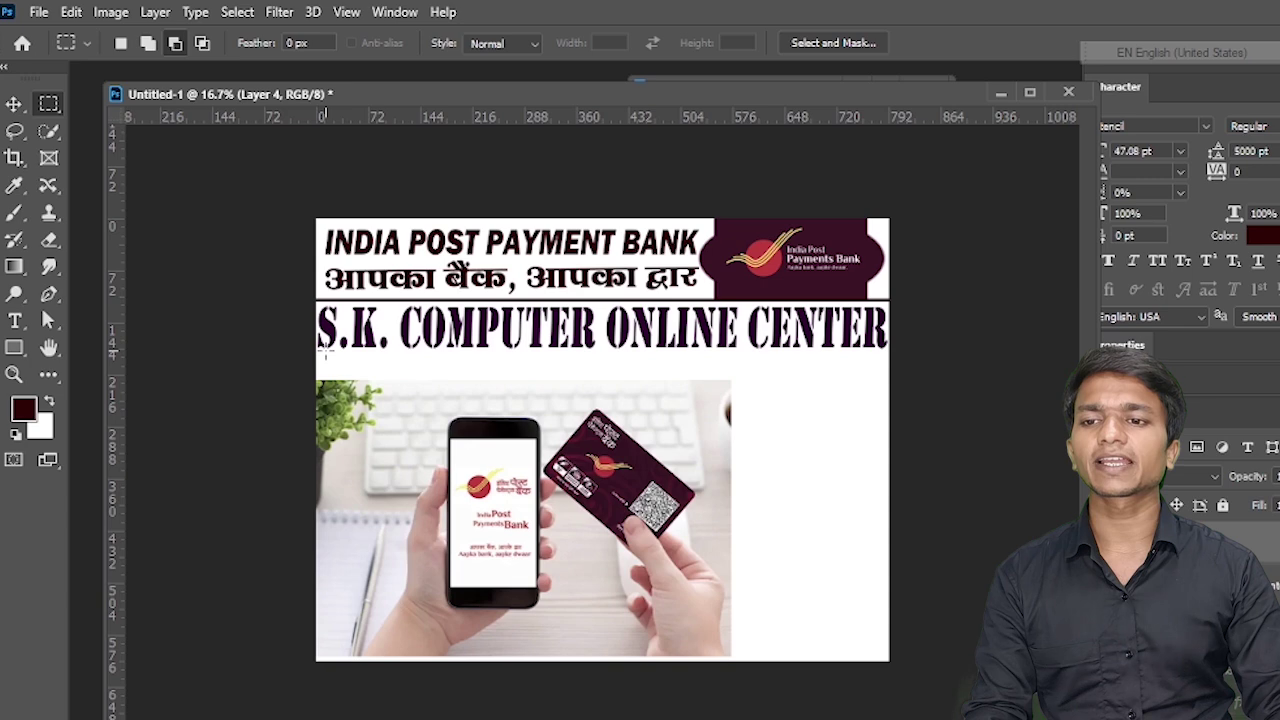
{"action": "left_click_drag", "start_coordinate": [318, 350], "coordinate": [888, 385]}
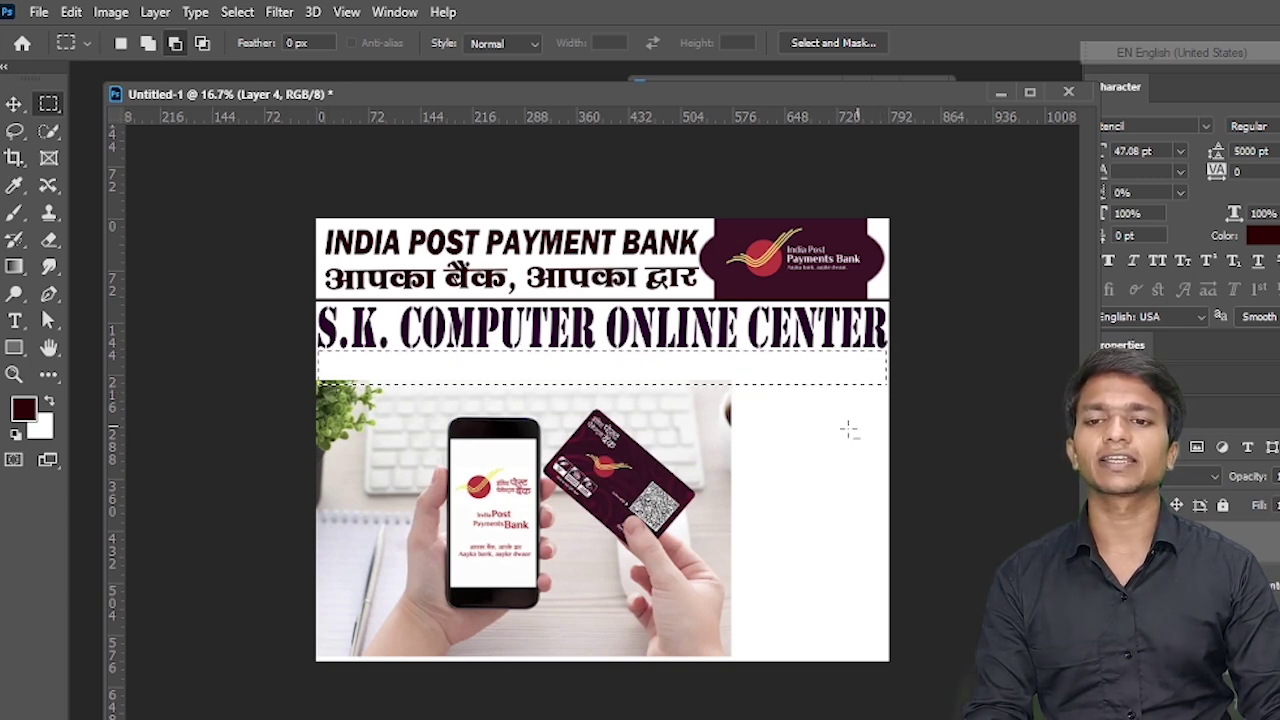
{"action": "left_click", "coordinate": [24, 409]}
{"action": "key", "text": "Return"}
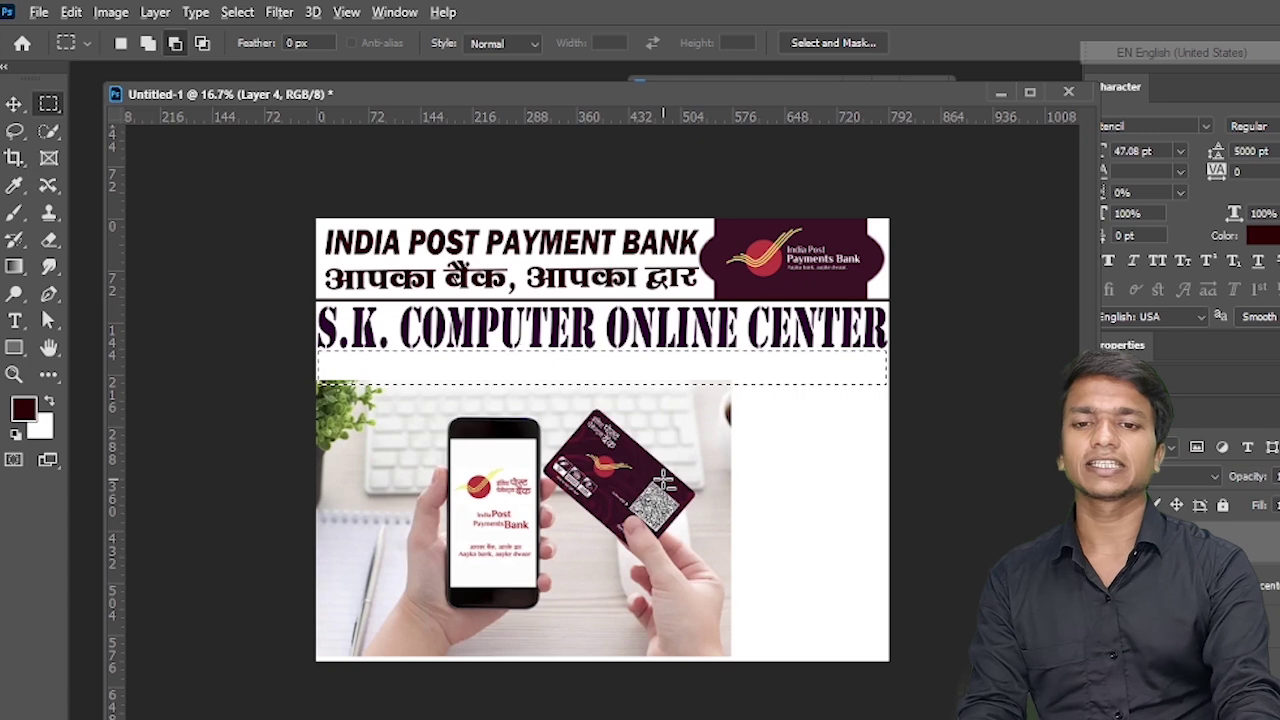
{"action": "key", "text": "alt+BackSpace"}
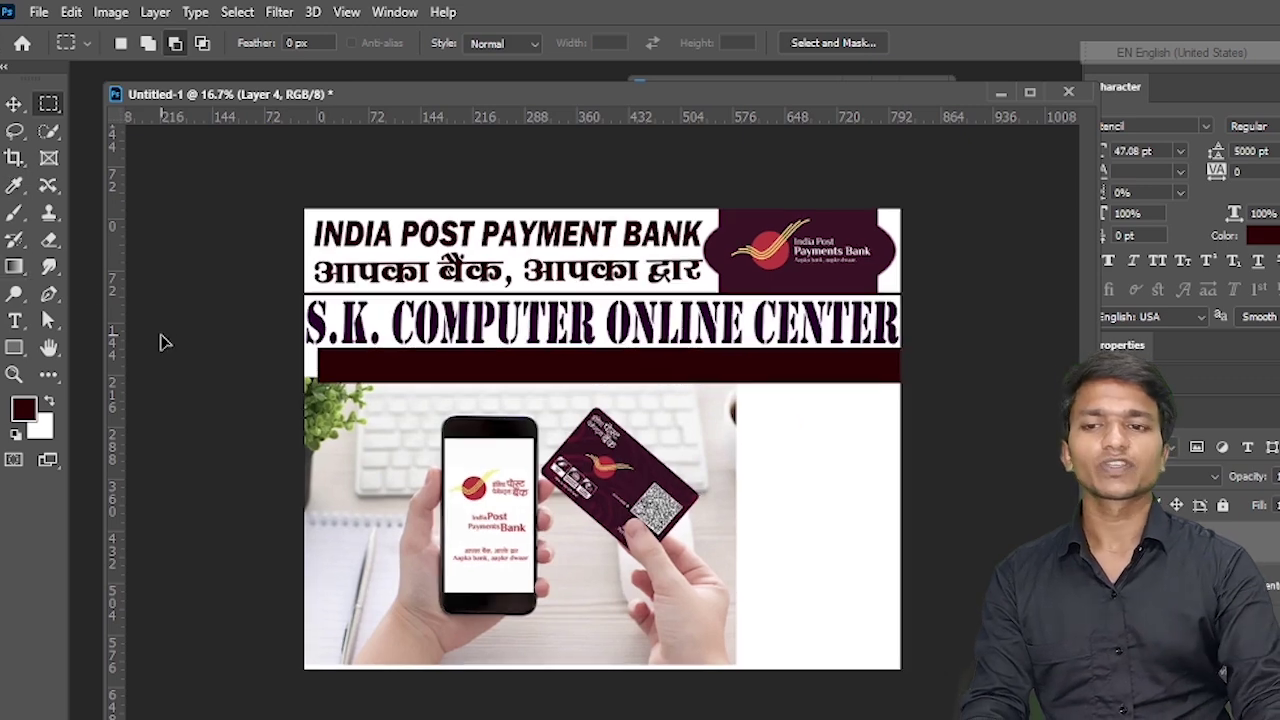
Try erasing the left end of the maroon strip with the Eraser at 100% opacity.
{"action": "key", "text": "ctrl+plus"}
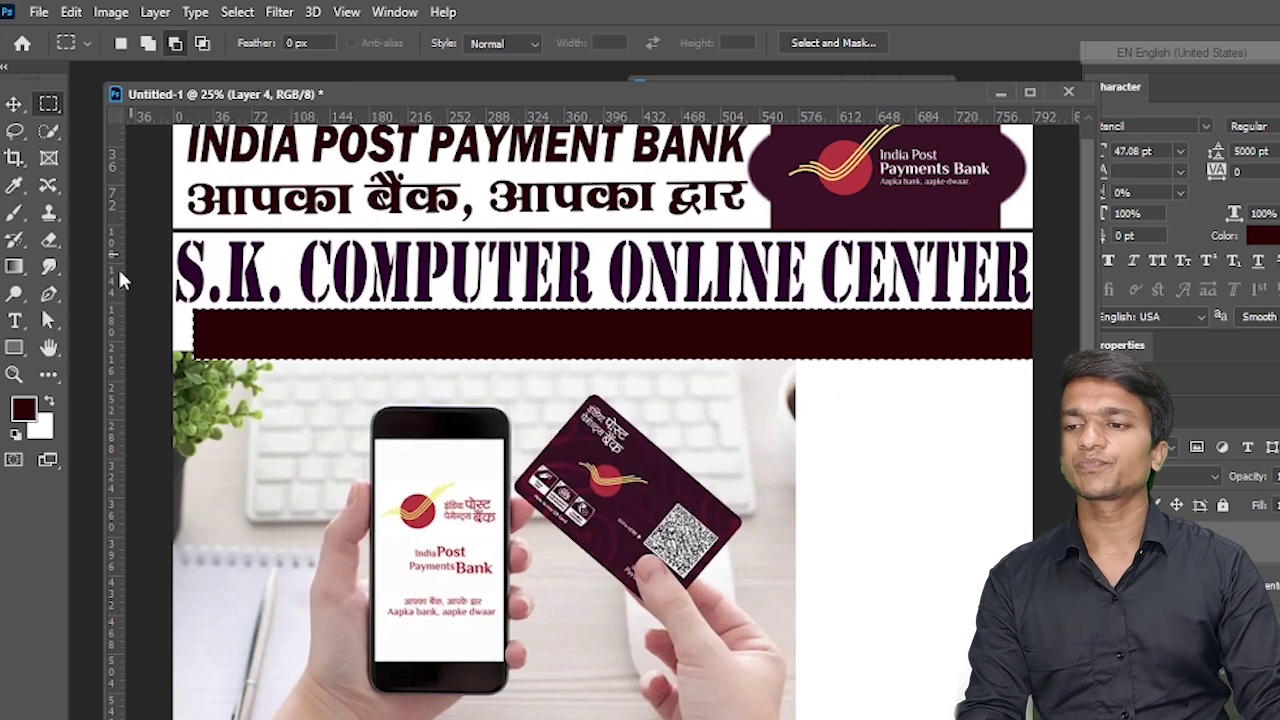
{"action": "left_click", "coordinate": [49, 240]}
{"action": "left_click", "coordinate": [143, 248]}
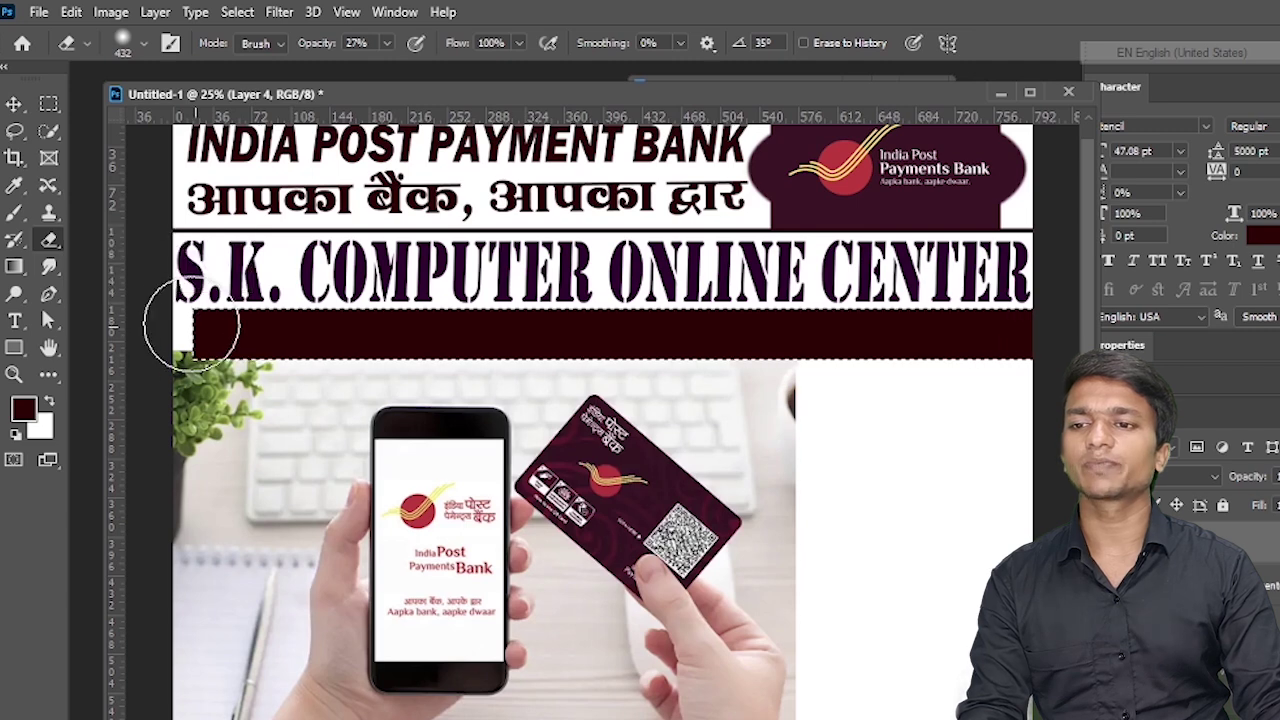
{"action": "left_click", "coordinate": [386, 43]}
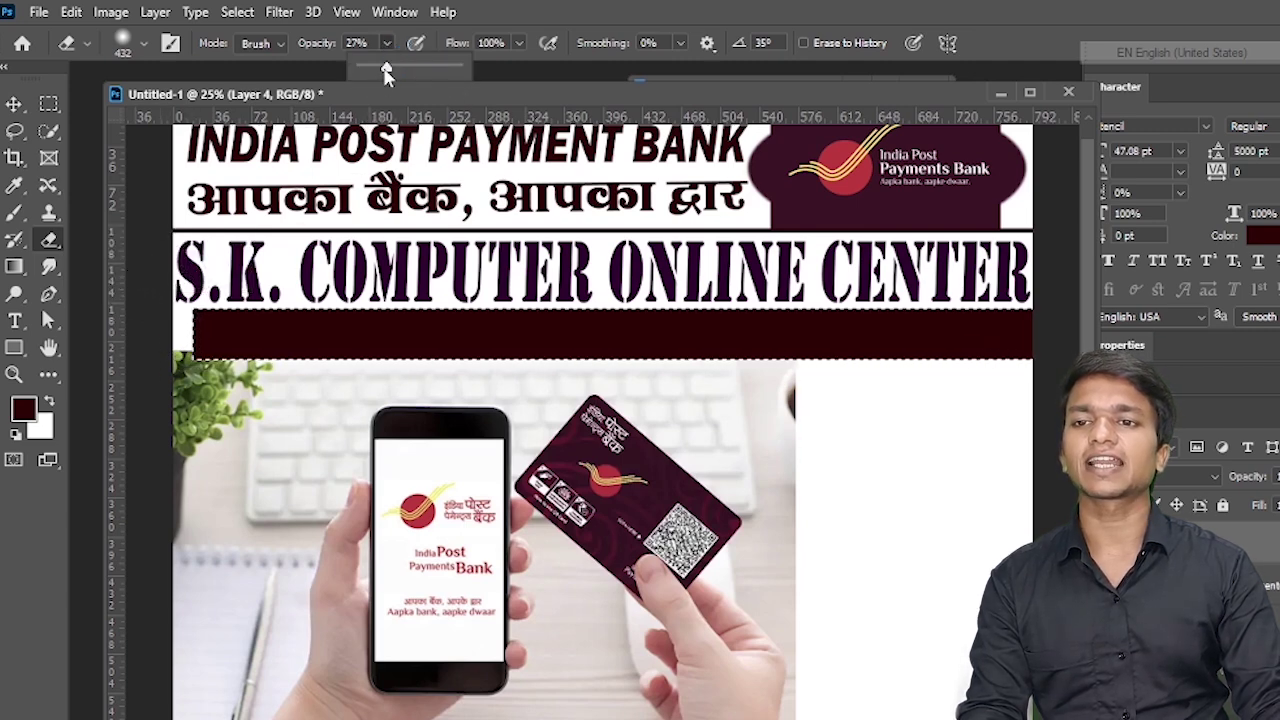
{"action": "left_click", "coordinate": [198, 300]}
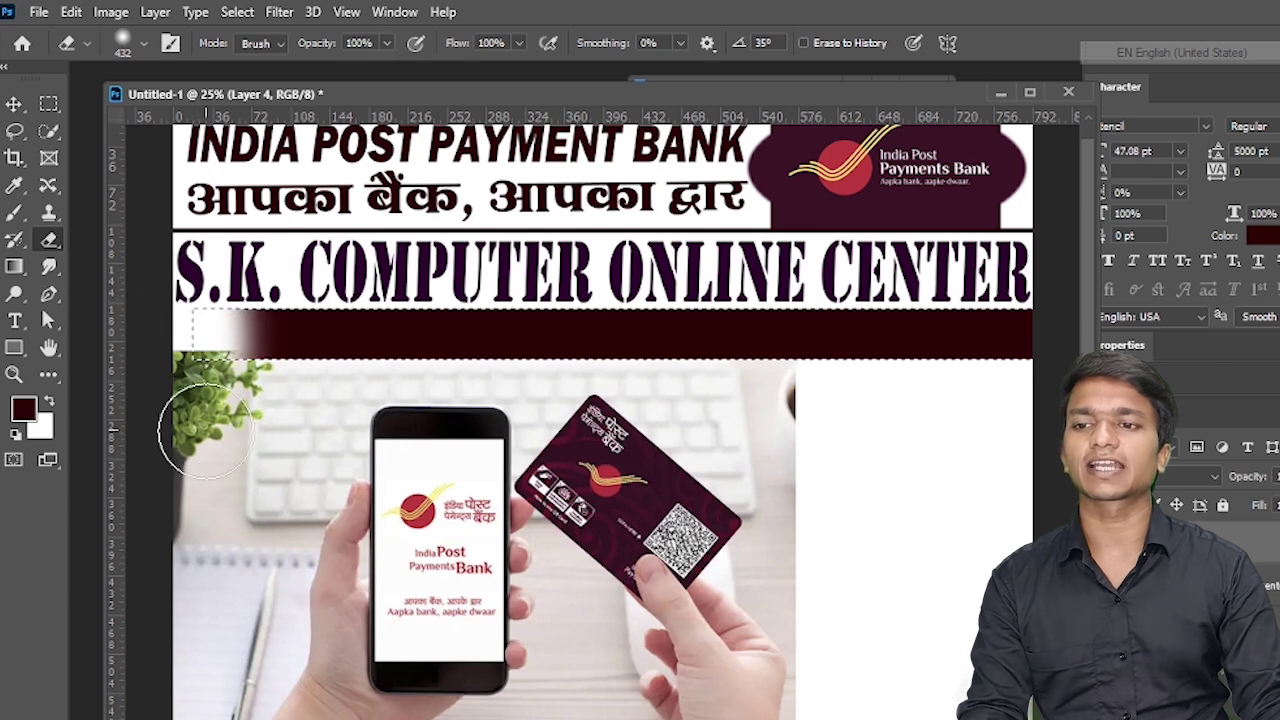
{"action": "key", "text": "ctrl+z"}
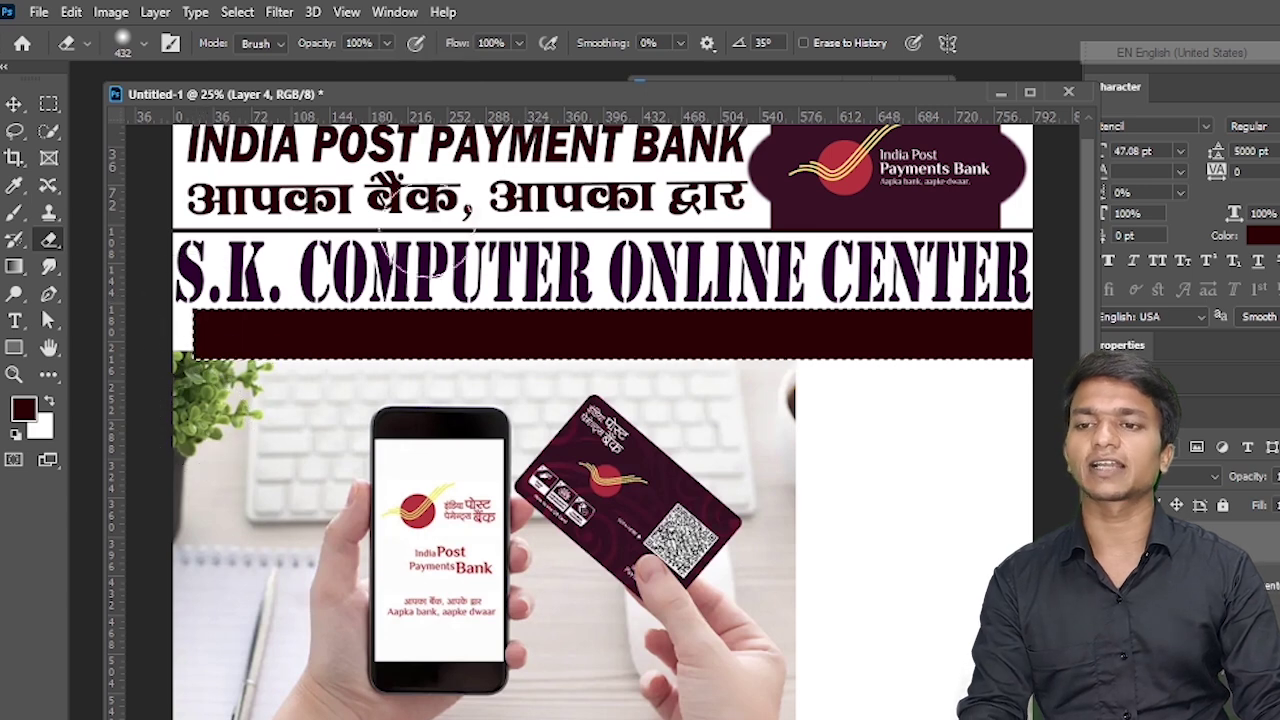
Lower the Eraser's opacity to 17% and fade the maroon strip's left end softly into white.
{"action": "left_click", "coordinate": [387, 43]}
{"action": "left_click_drag", "start_coordinate": [390, 68], "coordinate": [367, 72]}
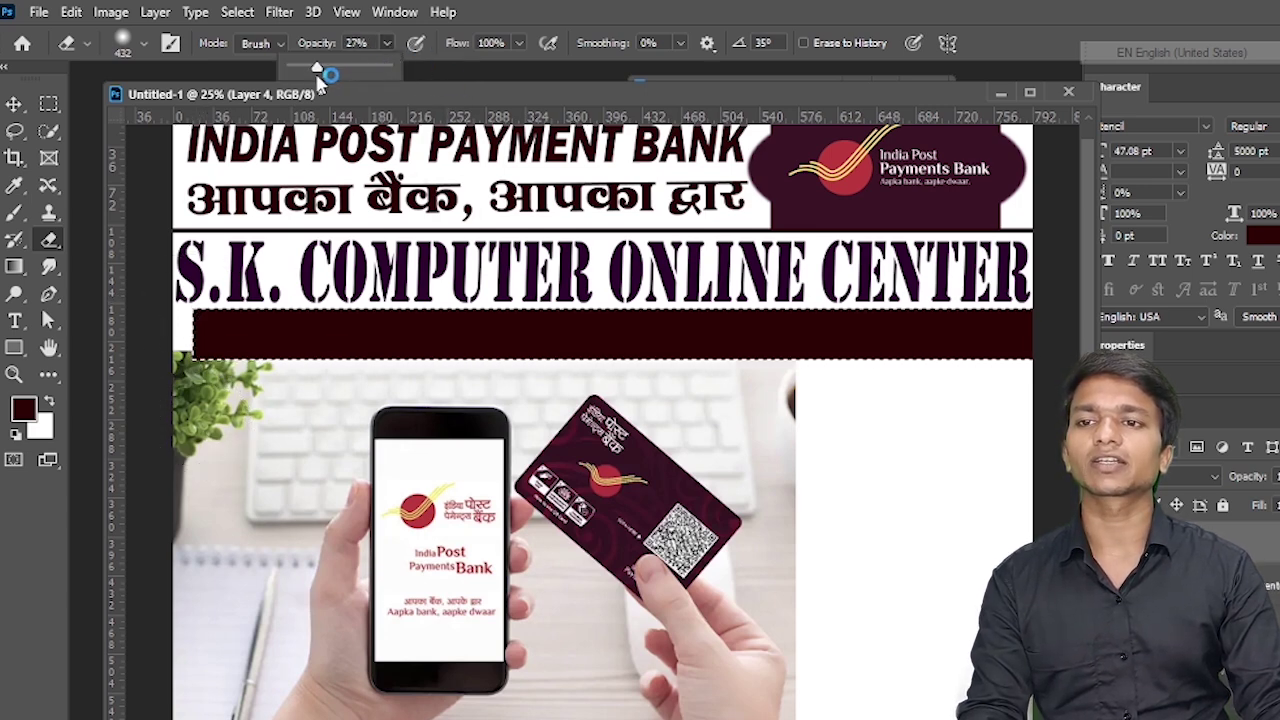
{"action": "left_click_drag", "start_coordinate": [166, 287], "coordinate": [160, 413]}
{"action": "left_click_drag", "start_coordinate": [157, 270], "coordinate": [170, 415]}
{"action": "left_click_drag", "start_coordinate": [166, 269], "coordinate": [167, 400]}
{"action": "left_click_drag", "start_coordinate": [163, 271], "coordinate": [163, 371]}
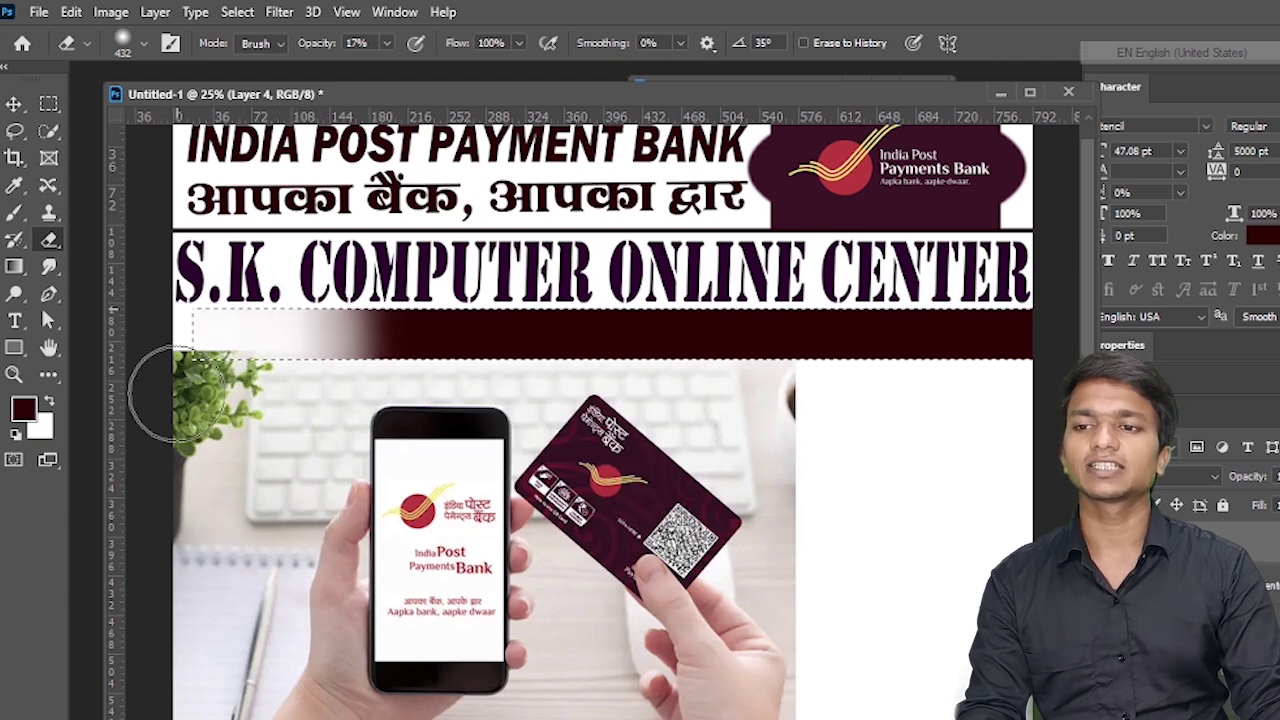
Deselect the strip area and stretch the phone-and-card photo upward to 109.77% height, reaching the underside of the centre name.
{"action": "left_click", "coordinate": [14, 106]}
{"action": "left_click", "coordinate": [354, 471], "text": "ctrl"}
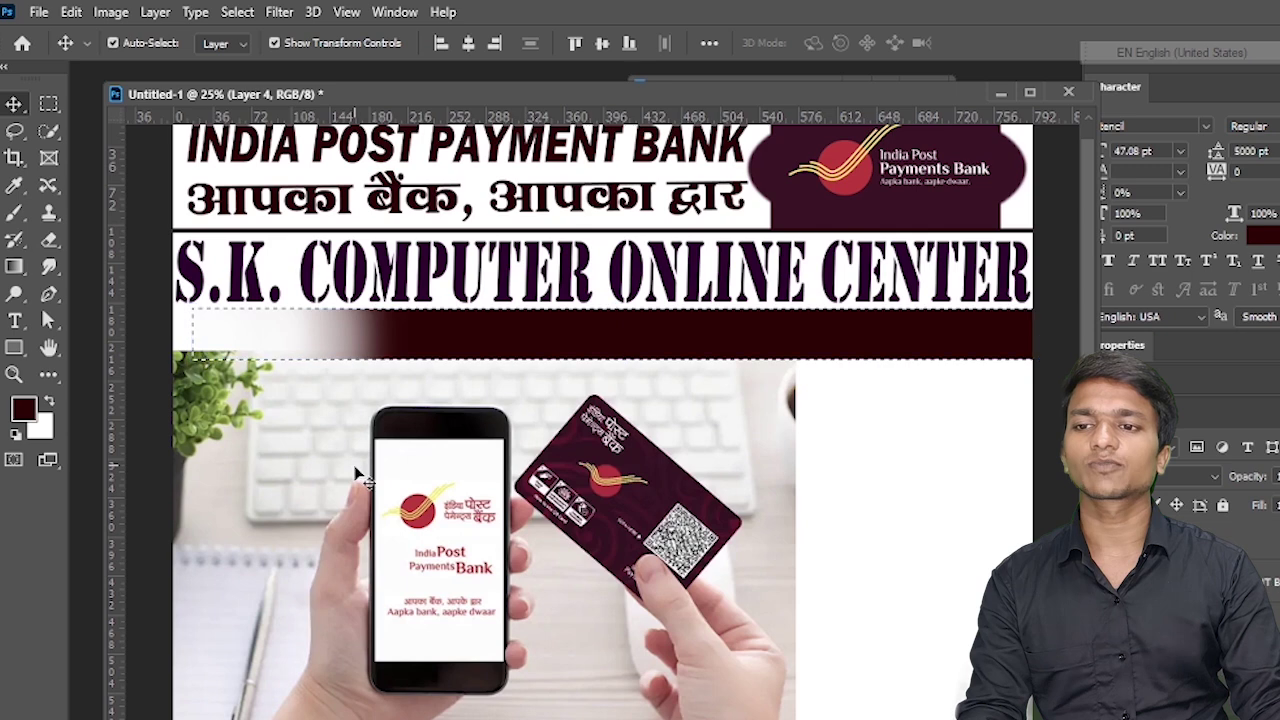
{"action": "key", "text": "ctrl+d"}
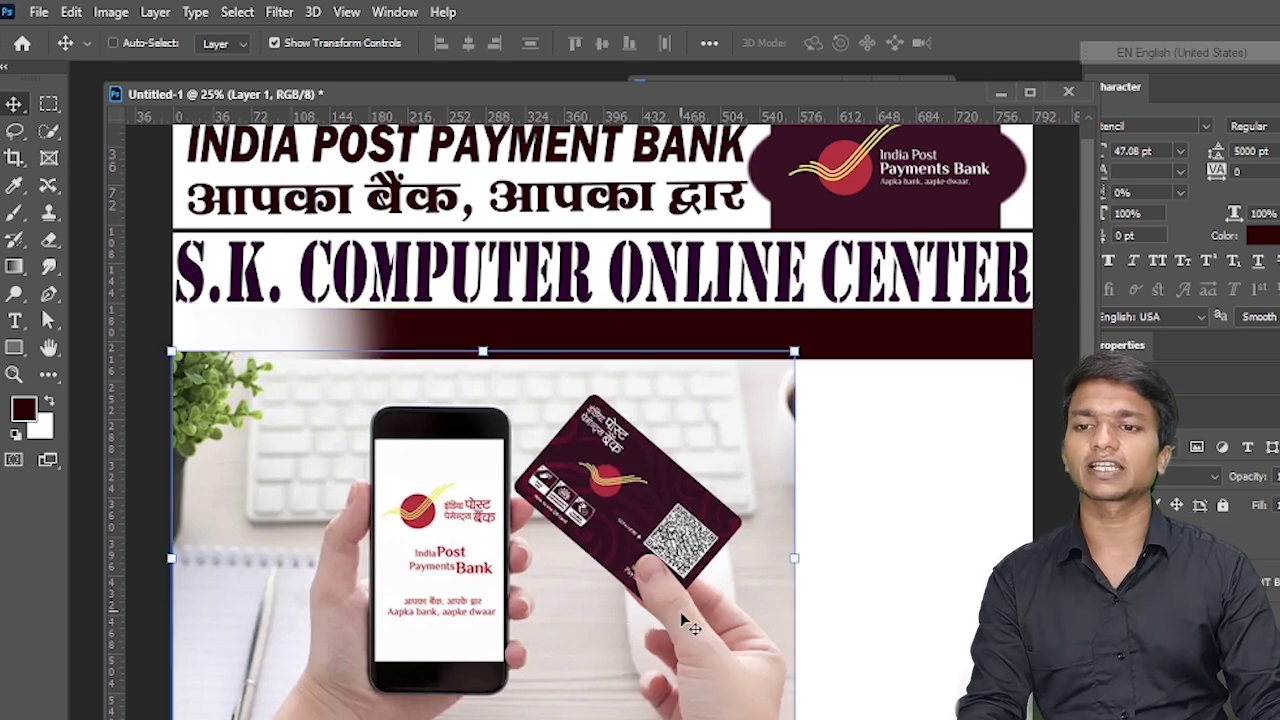
{"action": "left_click", "coordinate": [483, 352]}
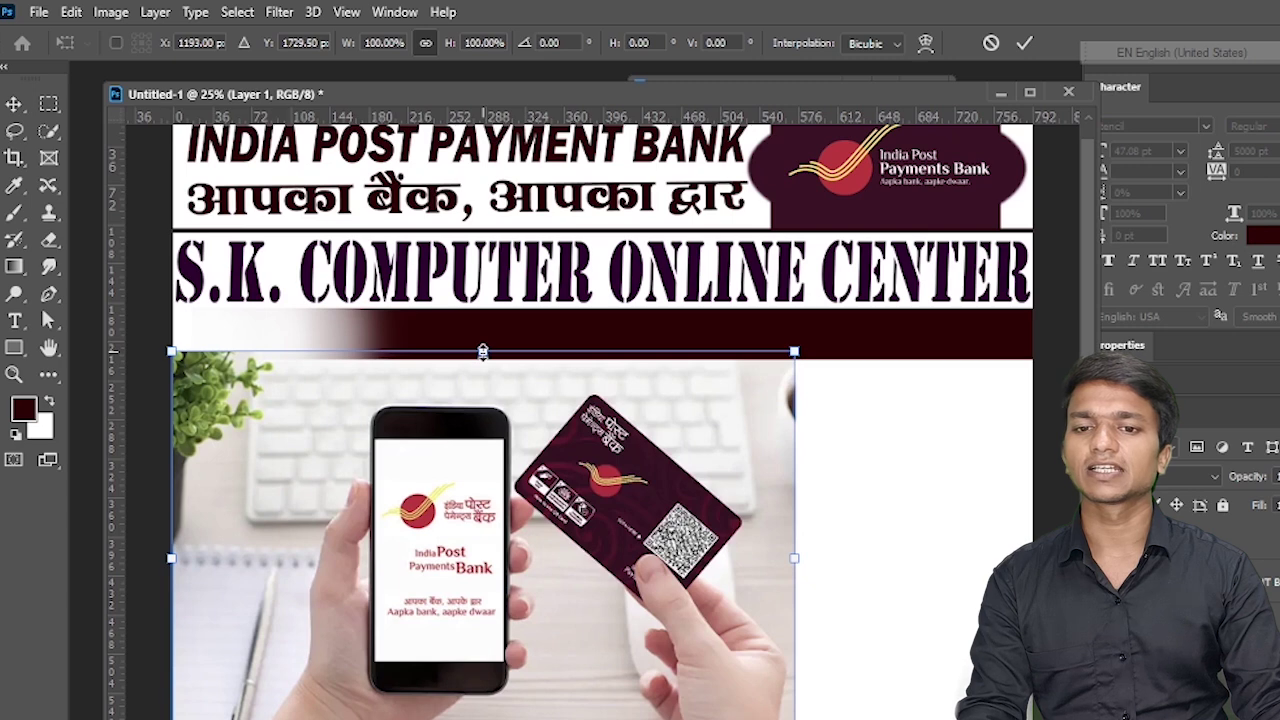
{"action": "left_click_drag", "start_coordinate": [483, 352], "coordinate": [483, 318]}
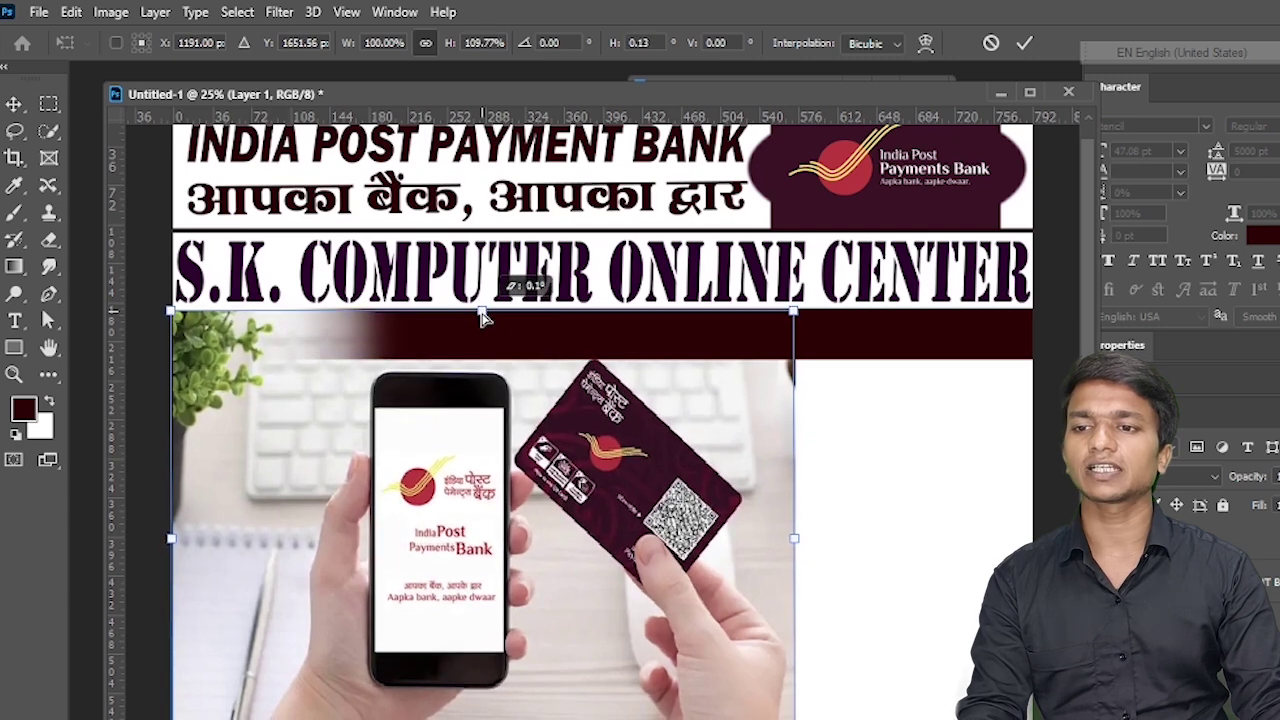
{"action": "key", "text": "Return"}
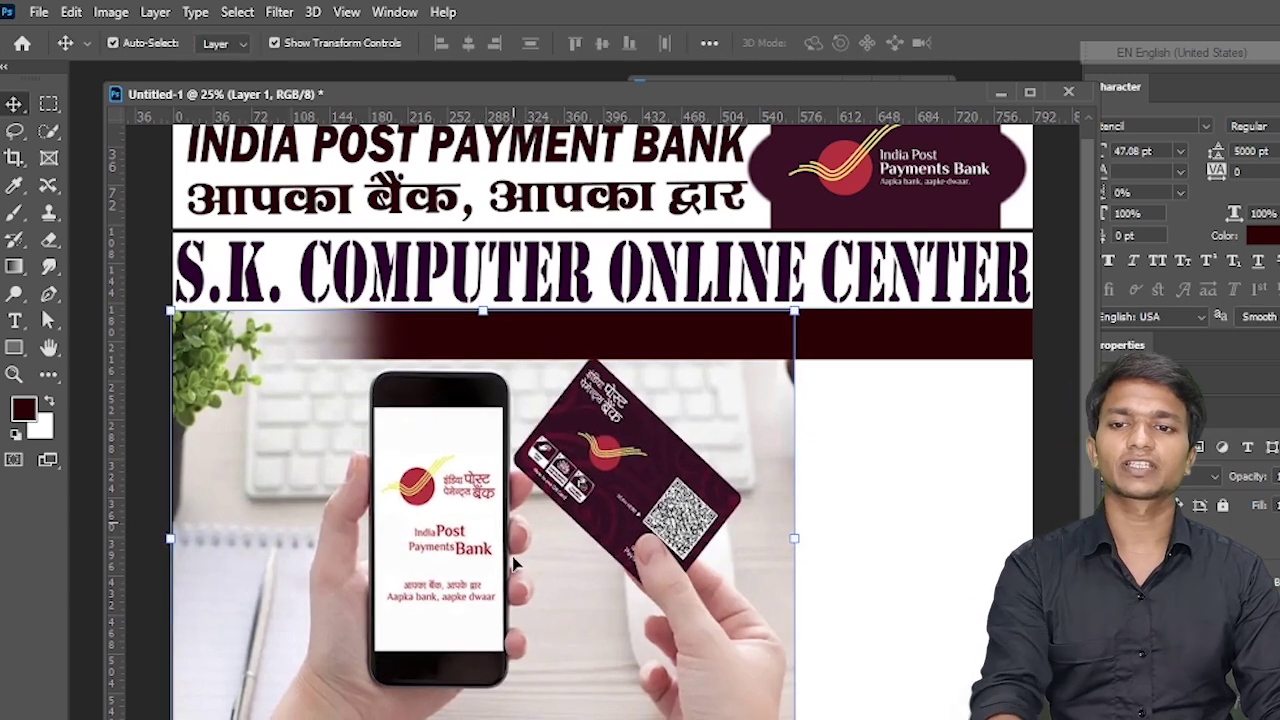
Enlarge the phone-and-card photo proportionally to 105.17%, keeping its upper edge beneath the centre name.
{"action": "left_click_drag", "start_coordinate": [804, 541], "coordinate": [834, 541]}
{"action": "left_click_drag", "start_coordinate": [658, 557], "coordinate": [656, 575]}
{"action": "left_click_drag", "start_coordinate": [160, 500], "coordinate": [160, 499]}
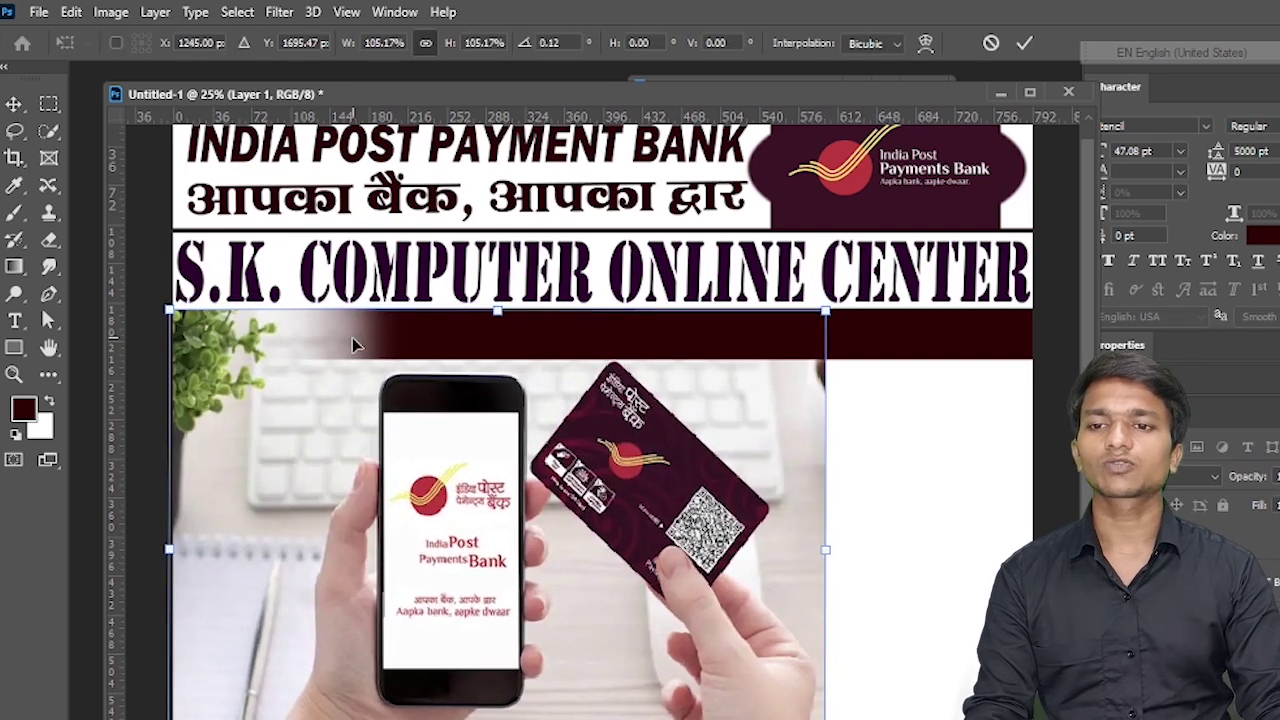
{"action": "left_click", "coordinate": [14, 106]}
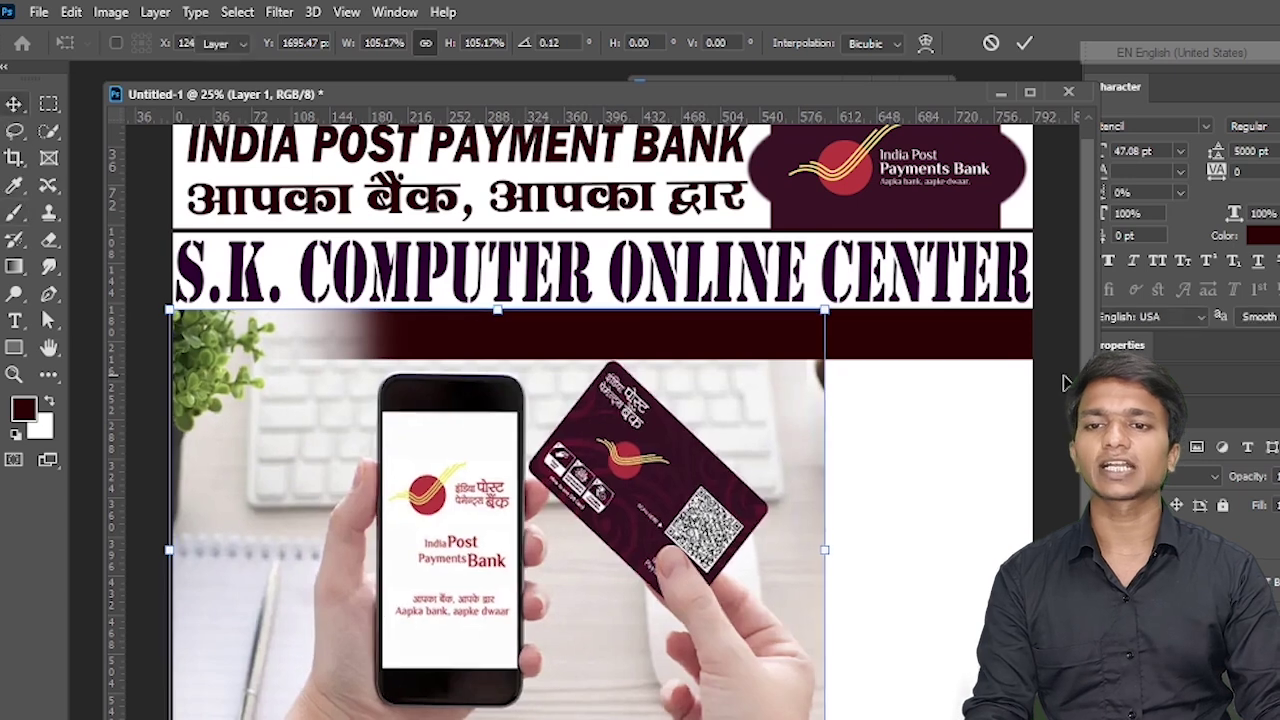
Make the maroon strip slightly thinner by raising its lower edge, keeping its upper edge in place.
{"action": "left_click", "coordinate": [930, 346]}
{"action": "left_click_drag", "start_coordinate": [613, 360], "coordinate": [613, 350]}
{"action": "key", "text": "Return"}
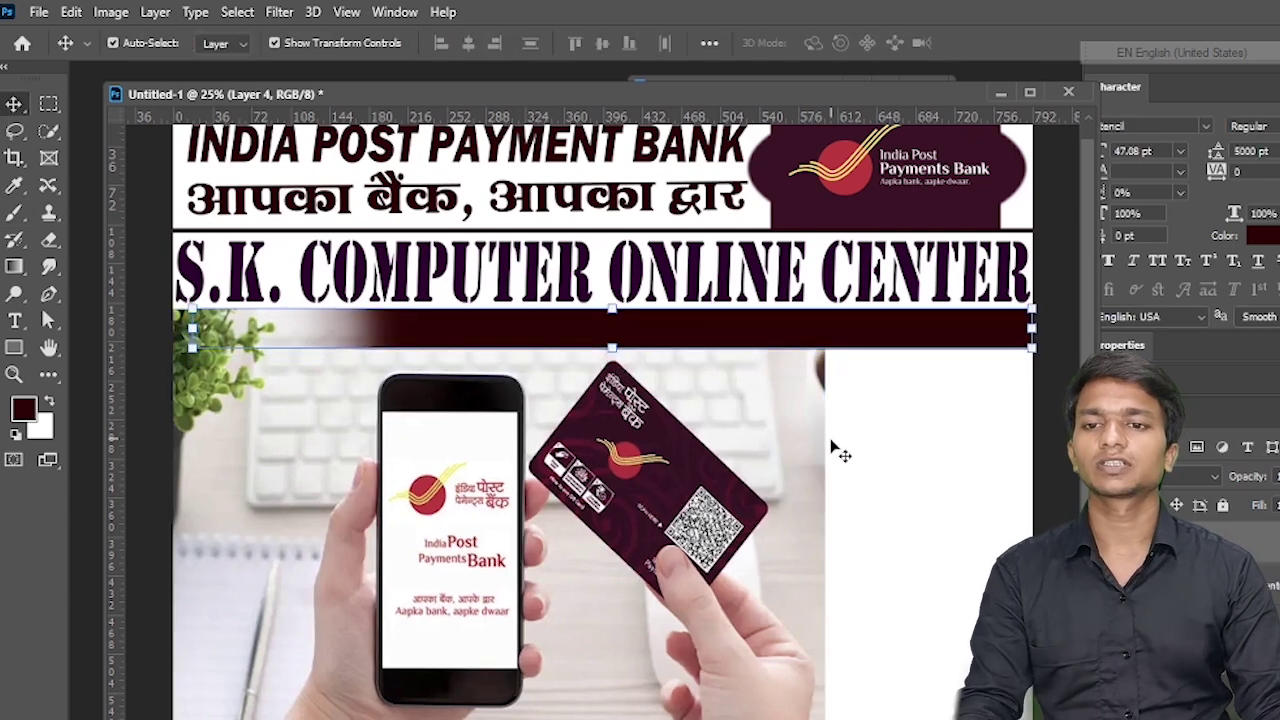
{"action": "left_click", "coordinate": [882, 475]}
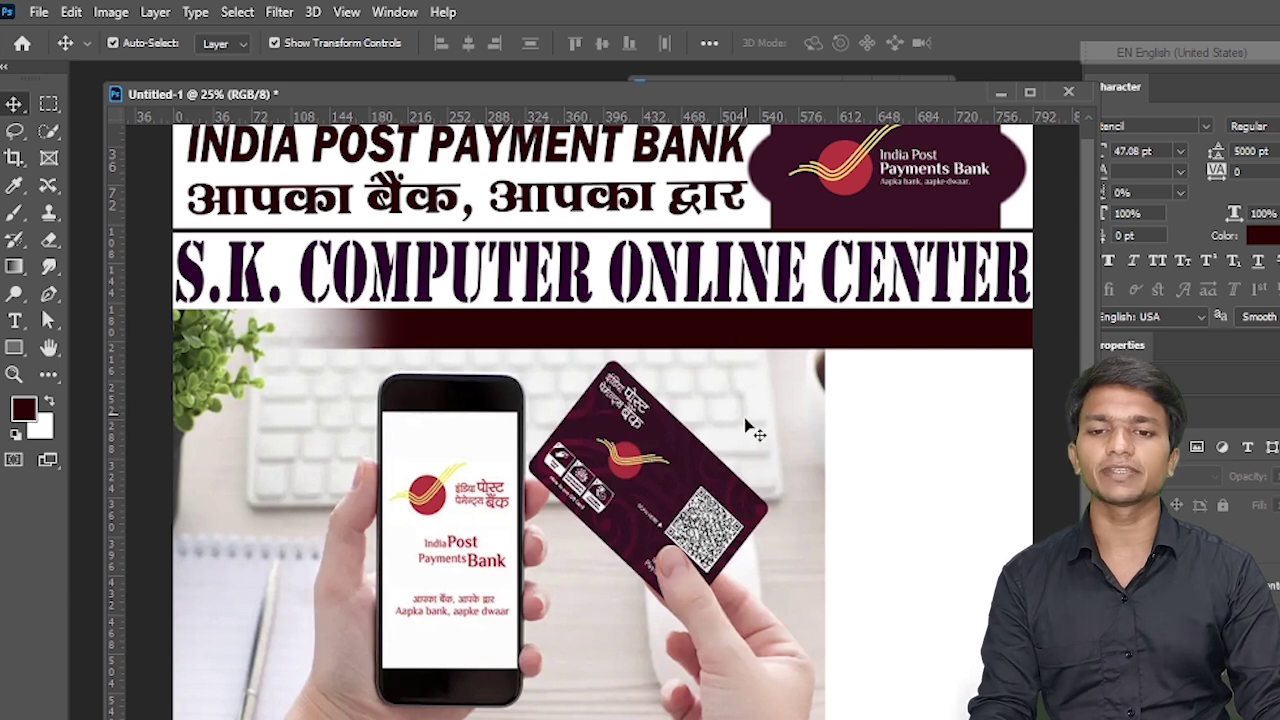
Select the area around the photo's right edge, fade it into the white page with the Eraser at 17% opacity, and deselect.
{"action": "left_click", "coordinate": [498, 565]}
{"action": "left_click", "coordinate": [48, 106]}
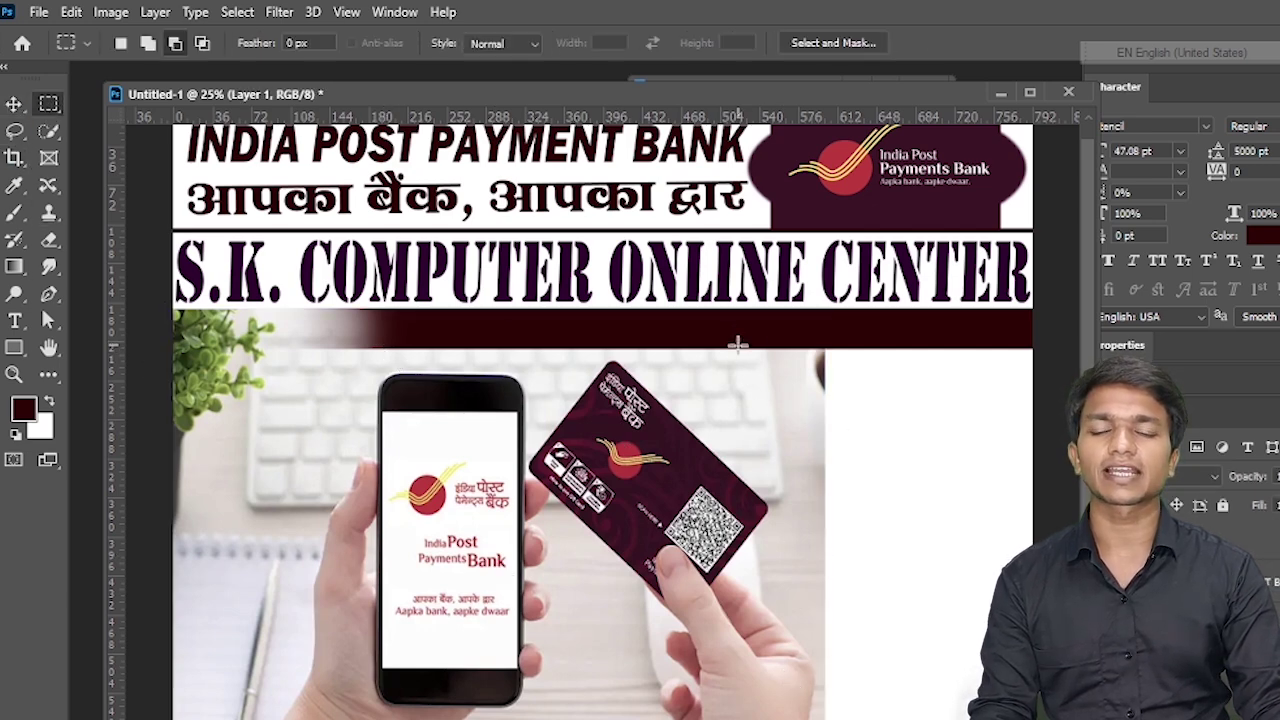
{"action": "left_click_drag", "start_coordinate": [737, 343], "coordinate": [928, 718]}
{"action": "key", "text": "ctrl+minus"}
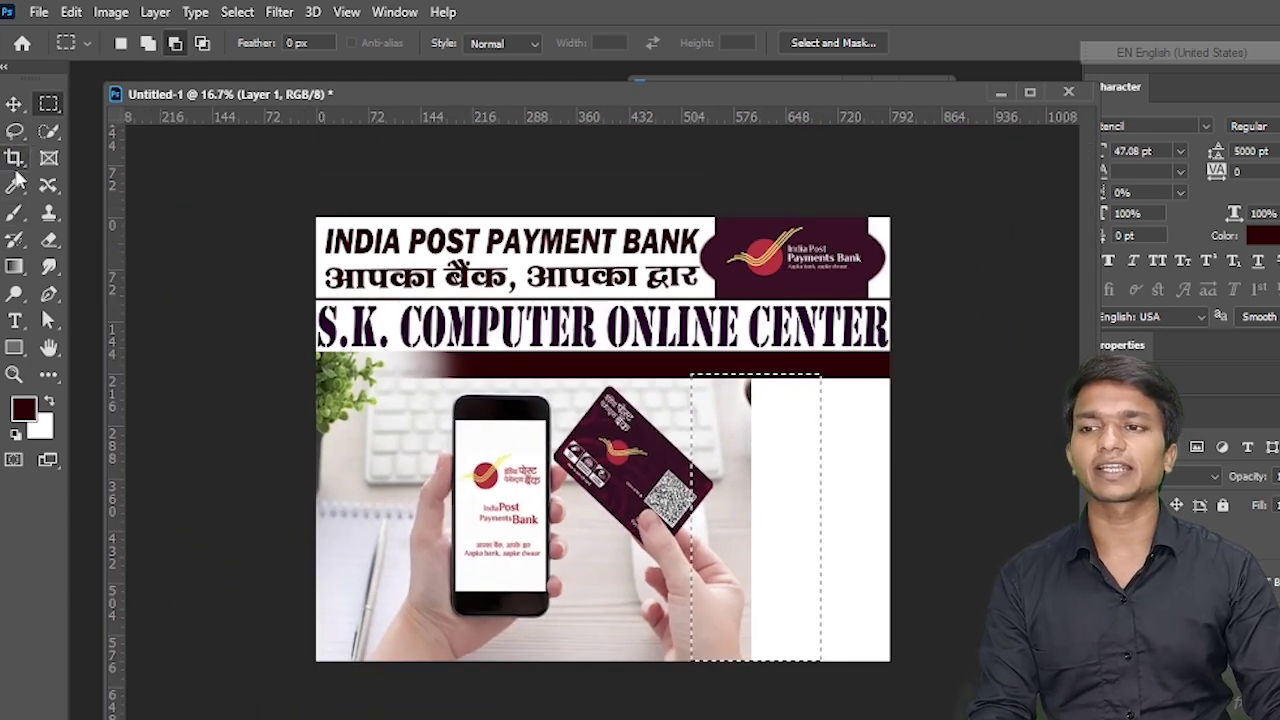
{"action": "right_click", "coordinate": [53, 248]}
{"action": "left_click", "coordinate": [94, 241]}
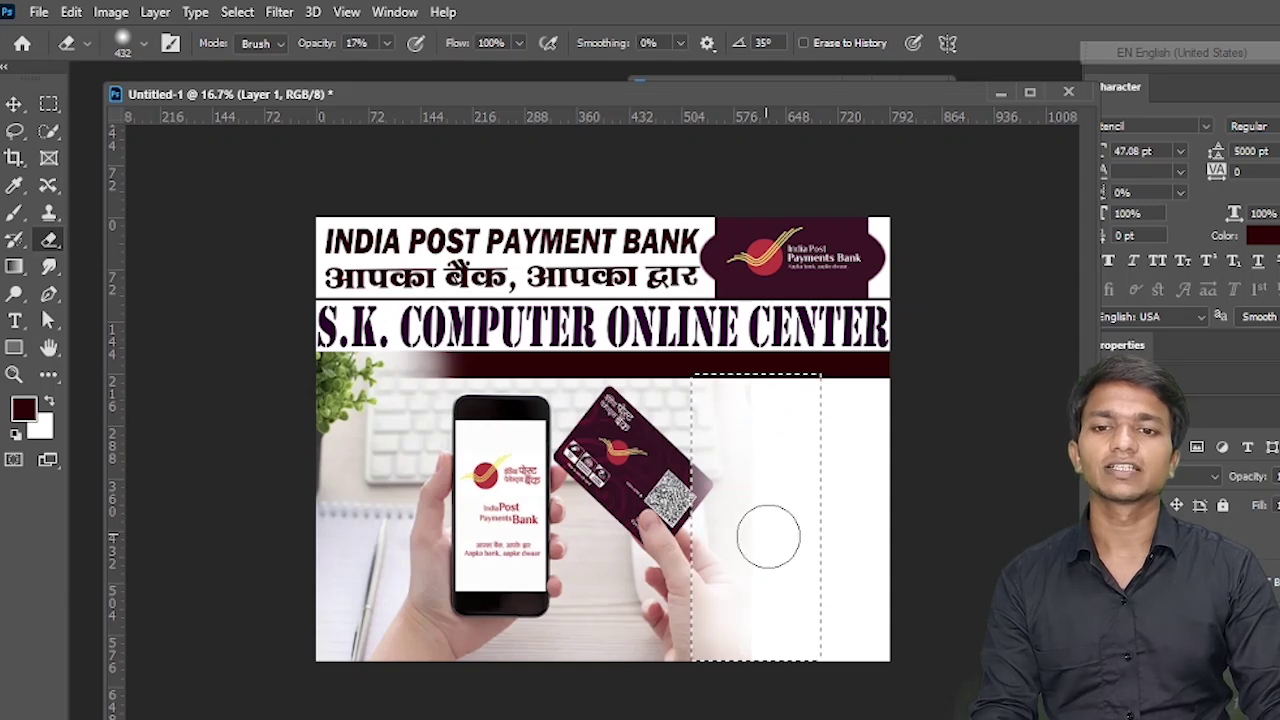
{"action": "key", "text": "ctrl+d"}
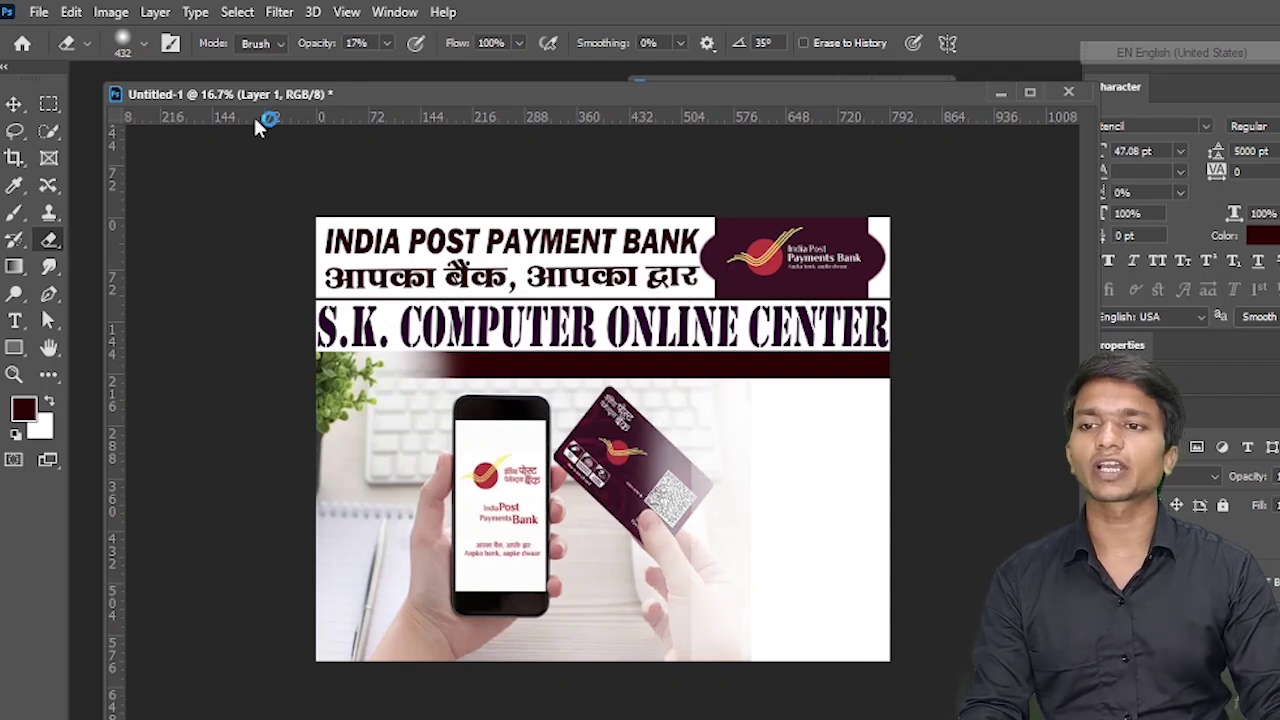
Bring the postman image DmAkTcTU8AYWLWF.jpg to the front and enlarge its window to show the whole picture.
{"action": "left_click_drag", "start_coordinate": [609, 98], "coordinate": [576, 226]}
{"action": "left_click", "coordinate": [713, 158]}
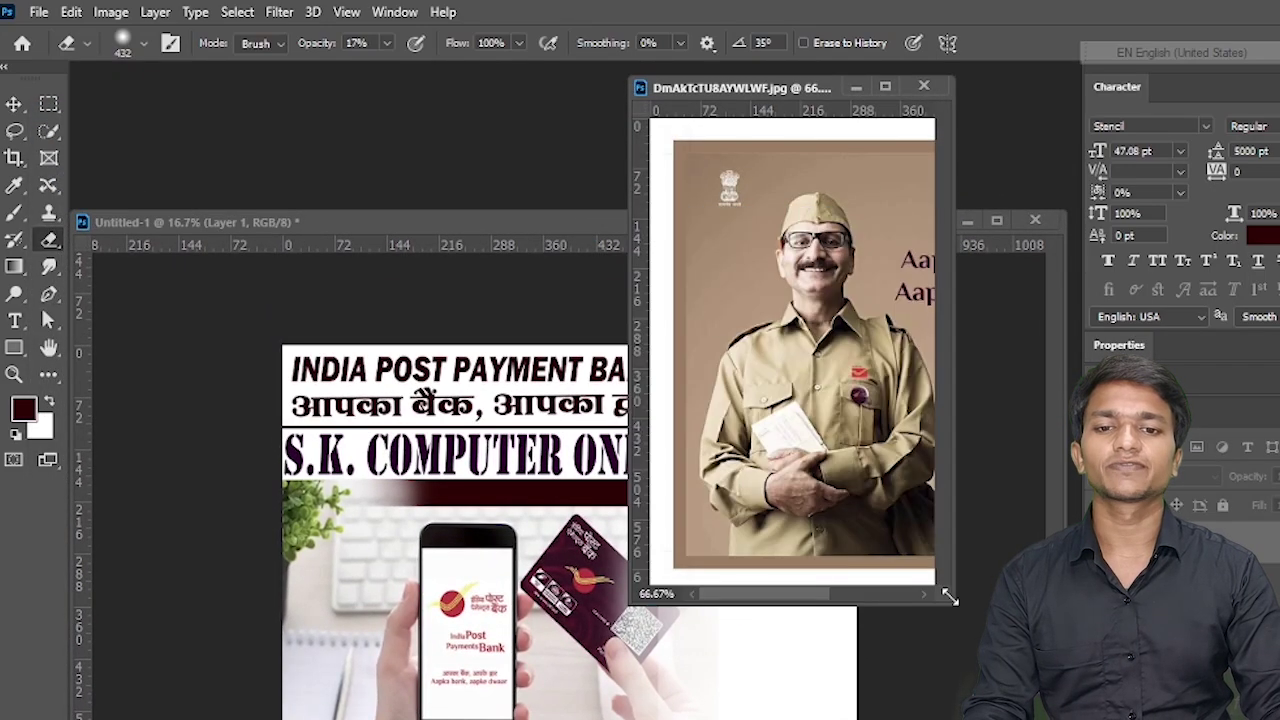
{"action": "left_click_drag", "start_coordinate": [949, 596], "coordinate": [1128, 705]}
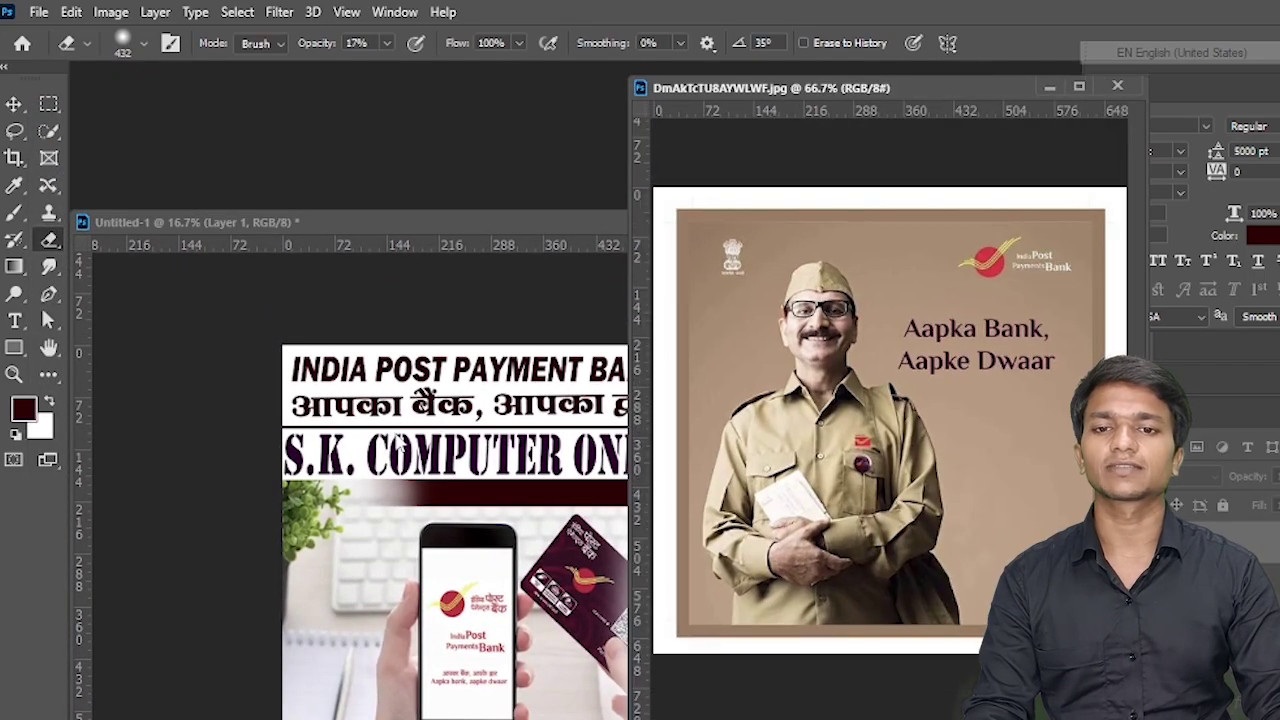
Select the postman's figure in the source image with the Object Selection Tool.
{"action": "left_click", "coordinate": [47, 104]}
{"action": "left_click", "coordinate": [48, 132]}
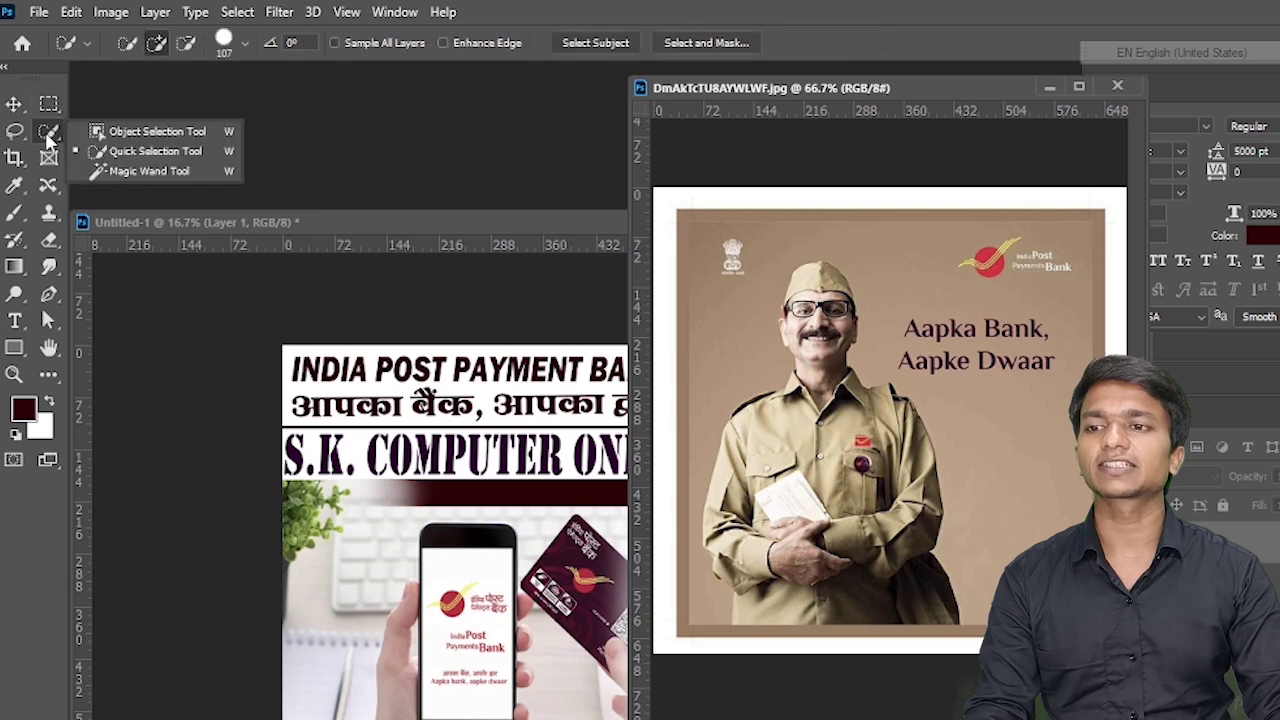
{"action": "left_click", "coordinate": [14, 126]}
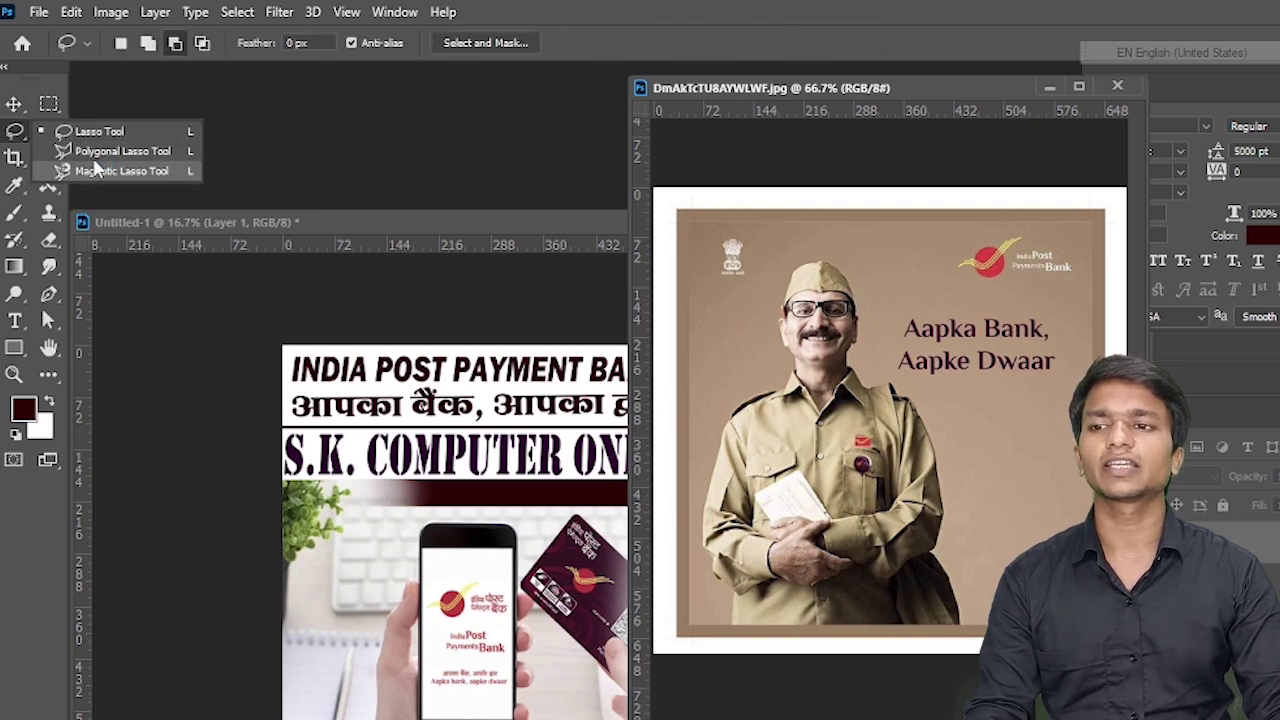
{"action": "left_click", "coordinate": [163, 160]}
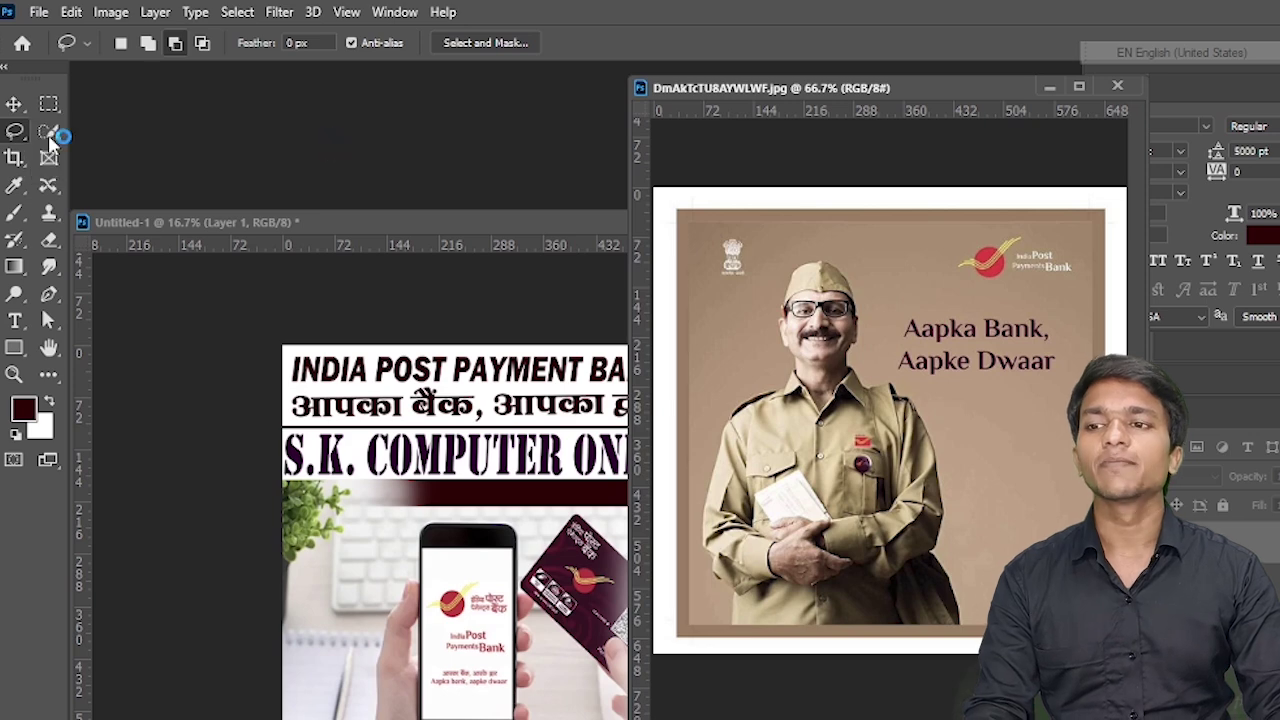
{"action": "left_click", "coordinate": [48, 134]}
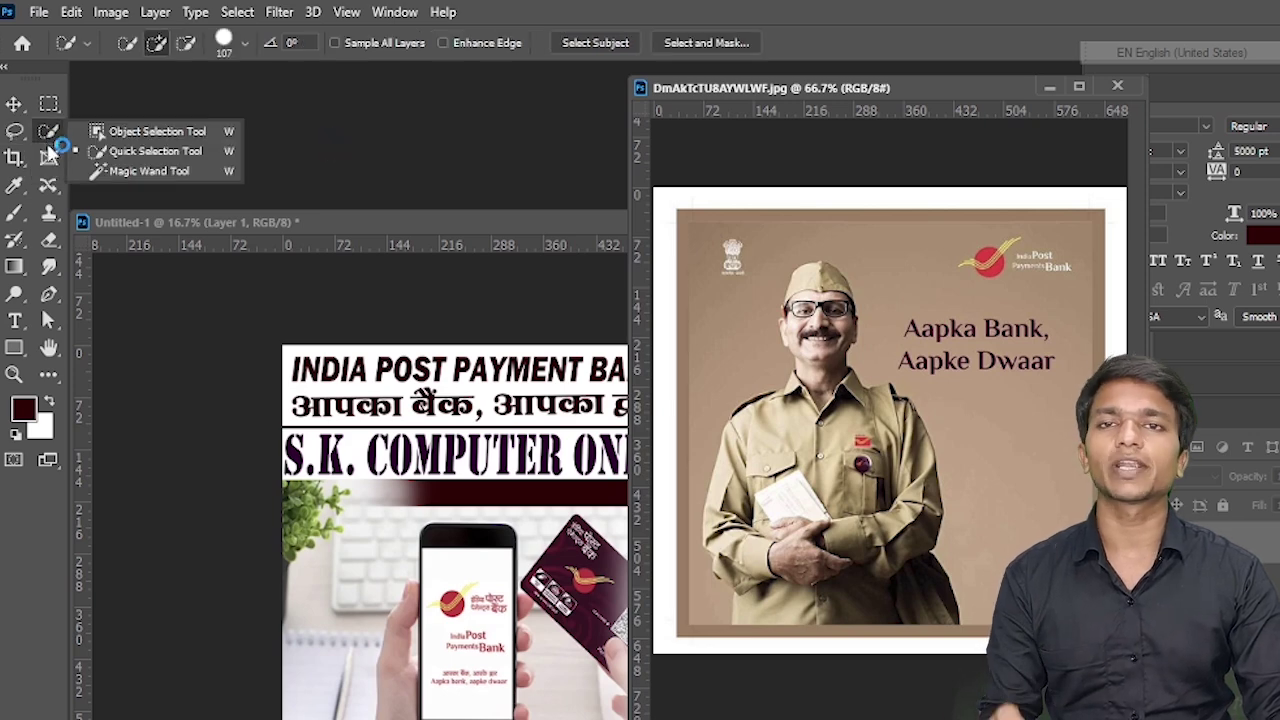
{"action": "left_click", "coordinate": [143, 131]}
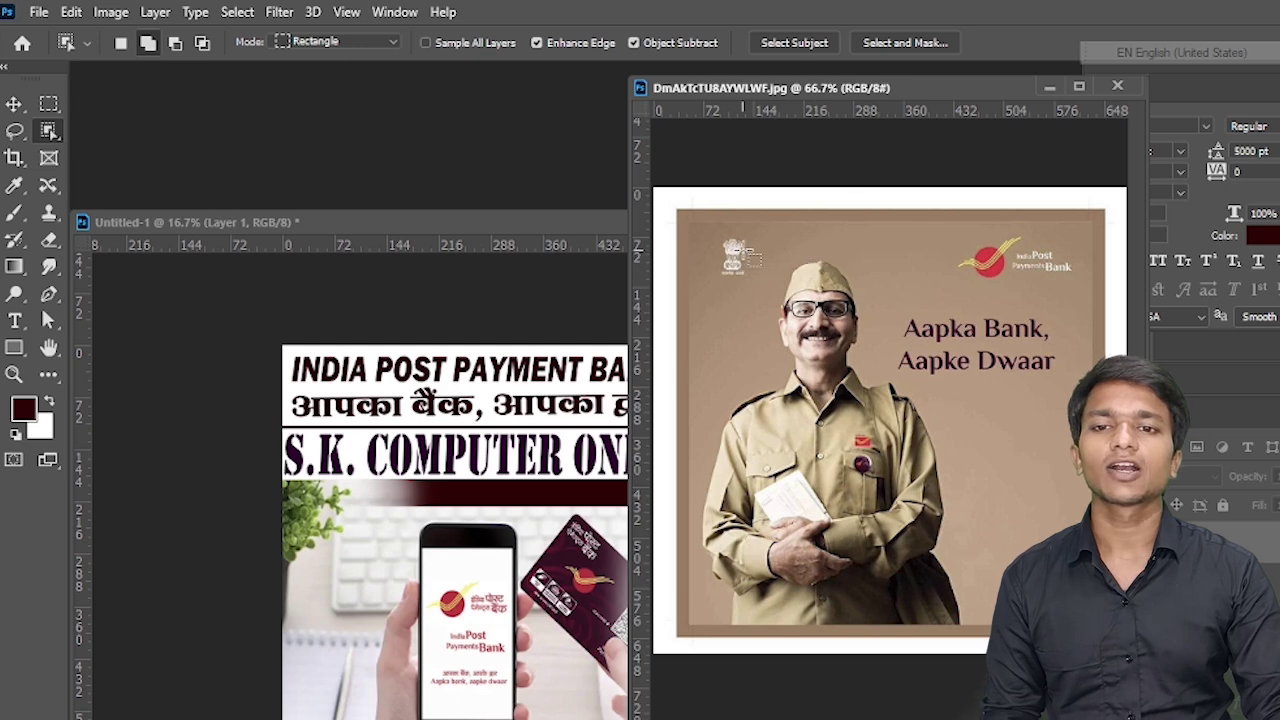
{"action": "left_click_drag", "start_coordinate": [713, 247], "coordinate": [958, 618]}
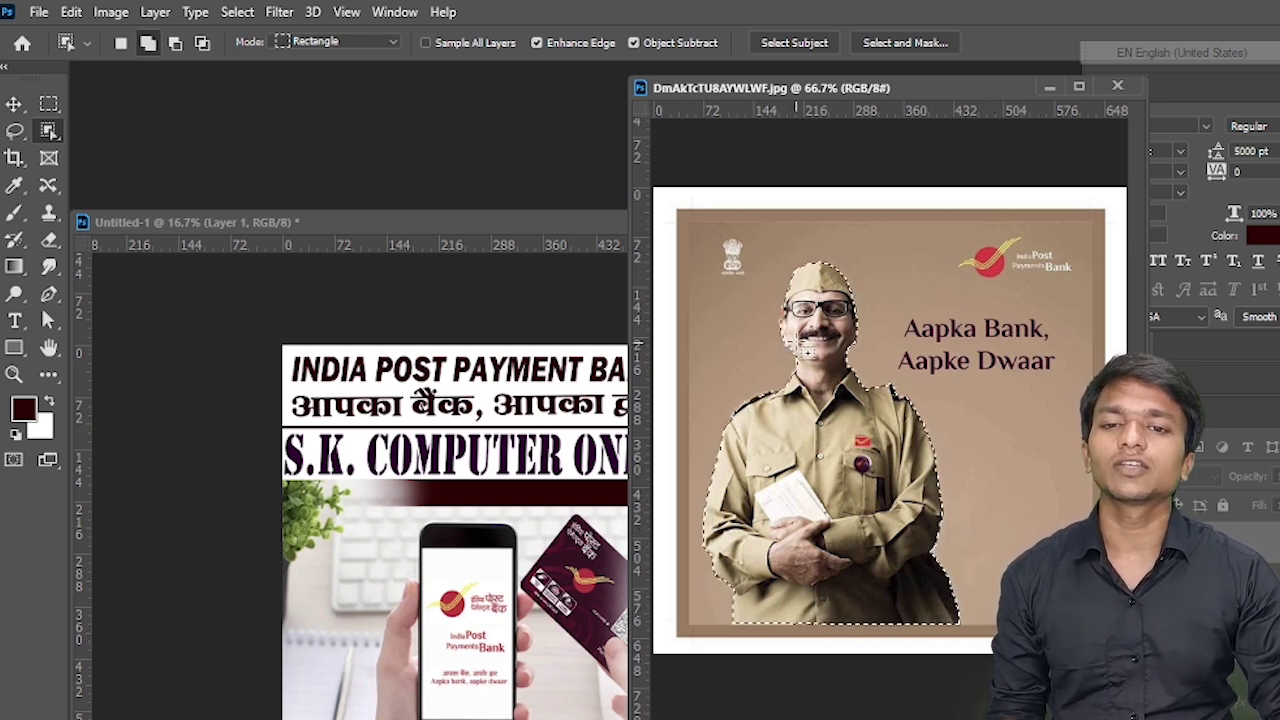
Copy the selected postman into the Untitled-1 page, enlarge him, and place him in the lower-right corner beneath the maroon strip.
{"action": "left_click", "coordinate": [16, 103]}
{"action": "left_click_drag", "start_coordinate": [830, 440], "coordinate": [505, 455]}
{"action": "left_click_drag", "start_coordinate": [633, 230], "coordinate": [601, 56]}
{"action": "left_click_drag", "start_coordinate": [513, 333], "coordinate": [663, 545]}
{"action": "left_click_drag", "start_coordinate": [575, 443], "coordinate": [730, 501]}
{"action": "left_click_drag", "start_coordinate": [604, 298], "coordinate": [646, 357]}
{"action": "mouse_move", "coordinate": [729, 531]}
{"action": "left_mouse_down"}
{"action": "mouse_move", "coordinate": [712, 528]}
{"action": "mouse_move", "coordinate": [714, 515]}
{"action": "left_mouse_up"}
{"action": "left_click", "coordinate": [966, 491]}
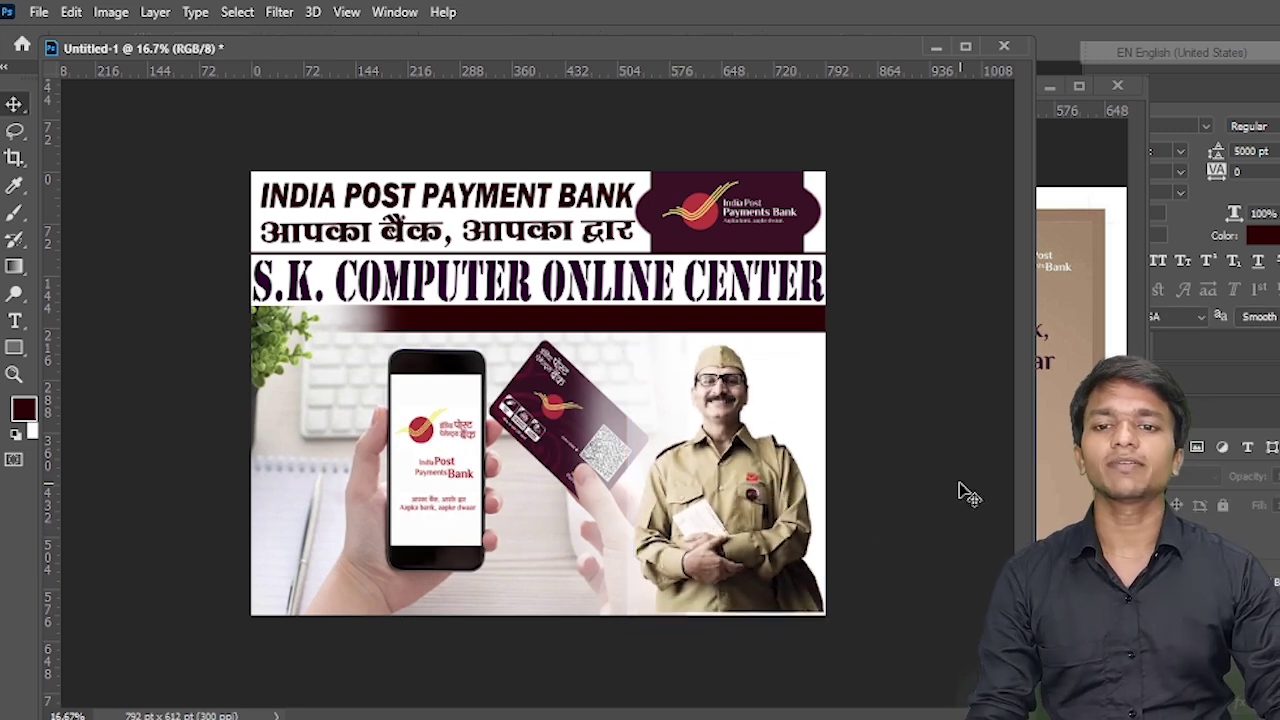
Draw a dark maroon rectangle about 3306 × 300 px across the page's bottom edge.
{"action": "right_click", "coordinate": [14, 347]}
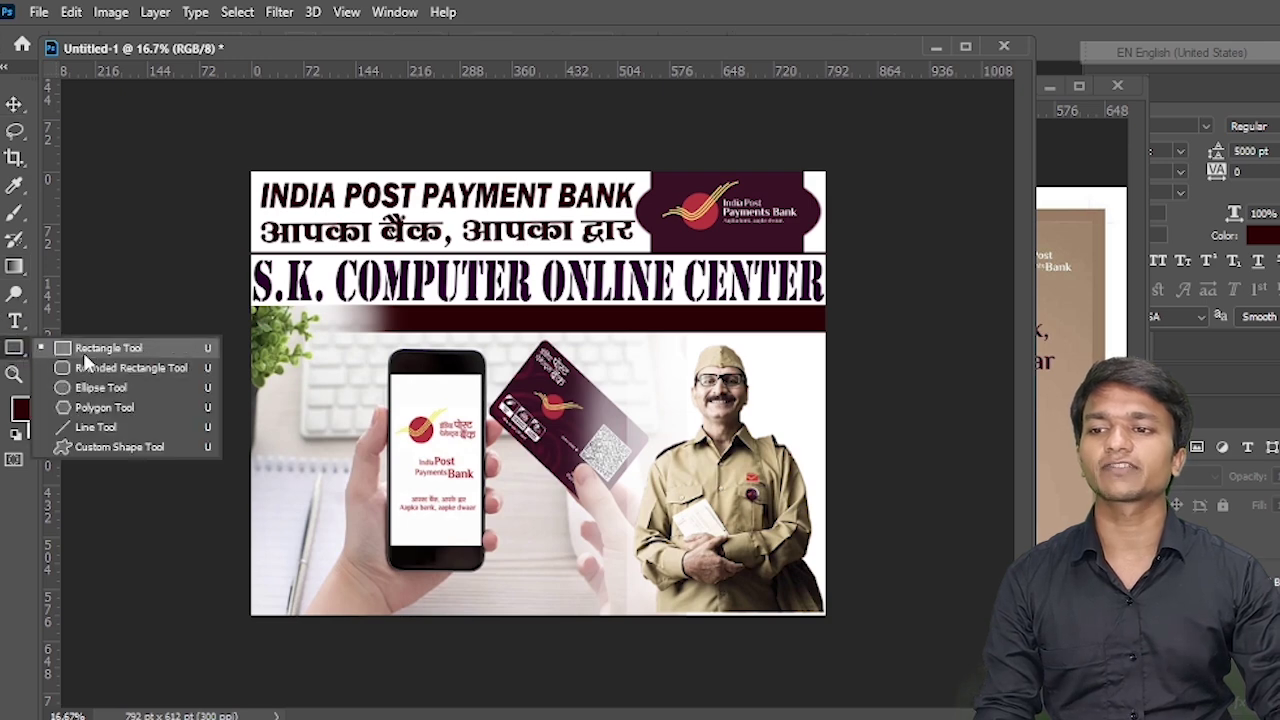
{"action": "left_click", "coordinate": [88, 350]}
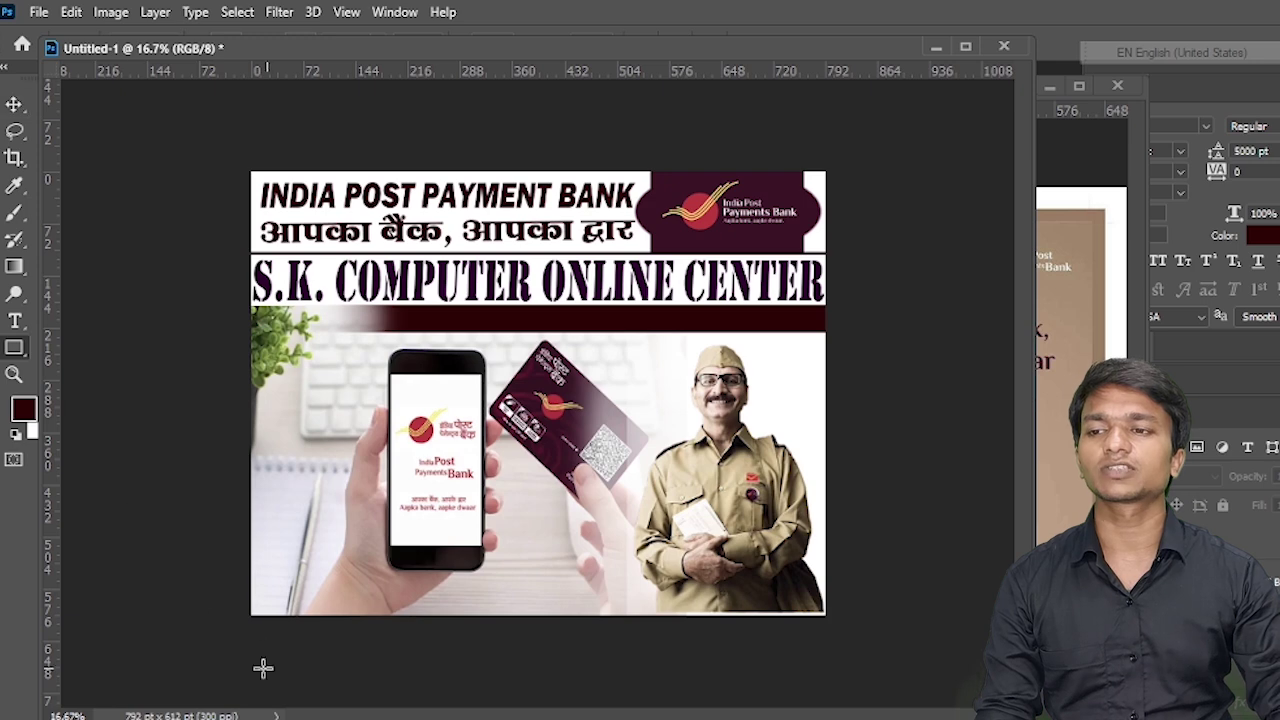
{"action": "left_click_drag", "start_coordinate": [39, 172], "coordinate": [143, 200]}
{"action": "left_click_drag", "start_coordinate": [305, 571], "coordinate": [876, 621]}
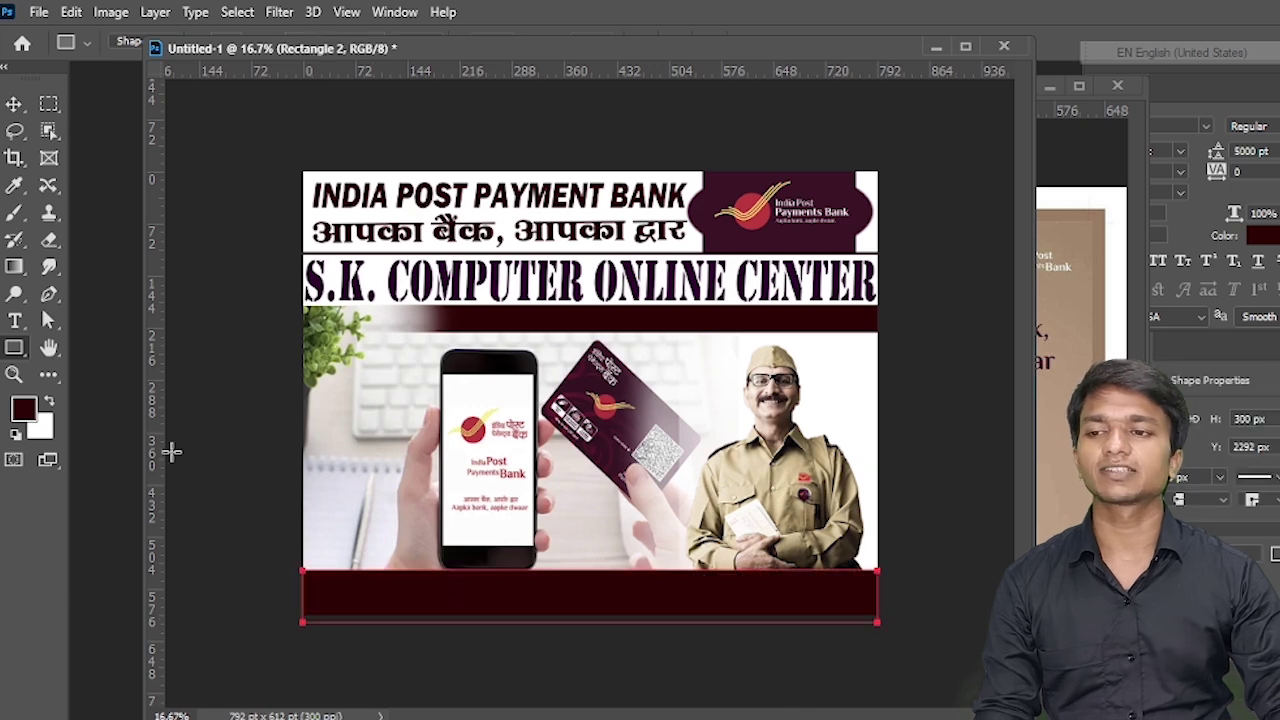
{"action": "left_click", "coordinate": [977, 543]}
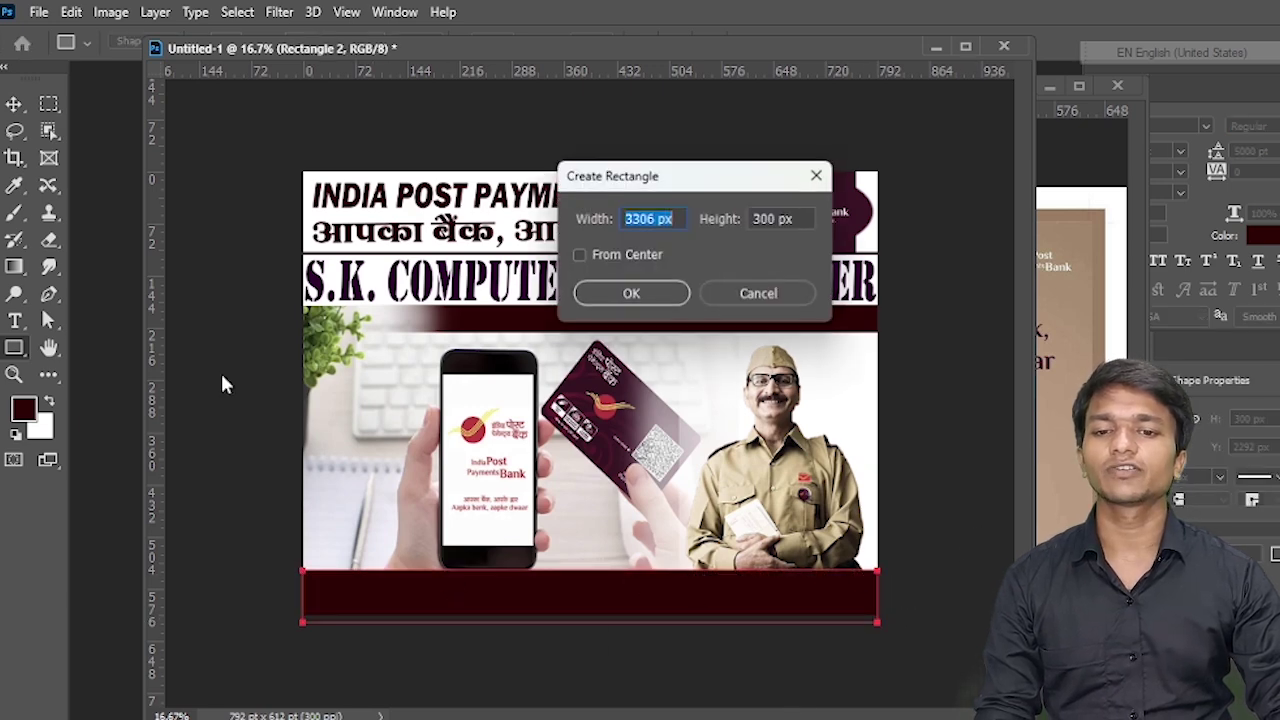
{"action": "left_click", "coordinate": [631, 294]}
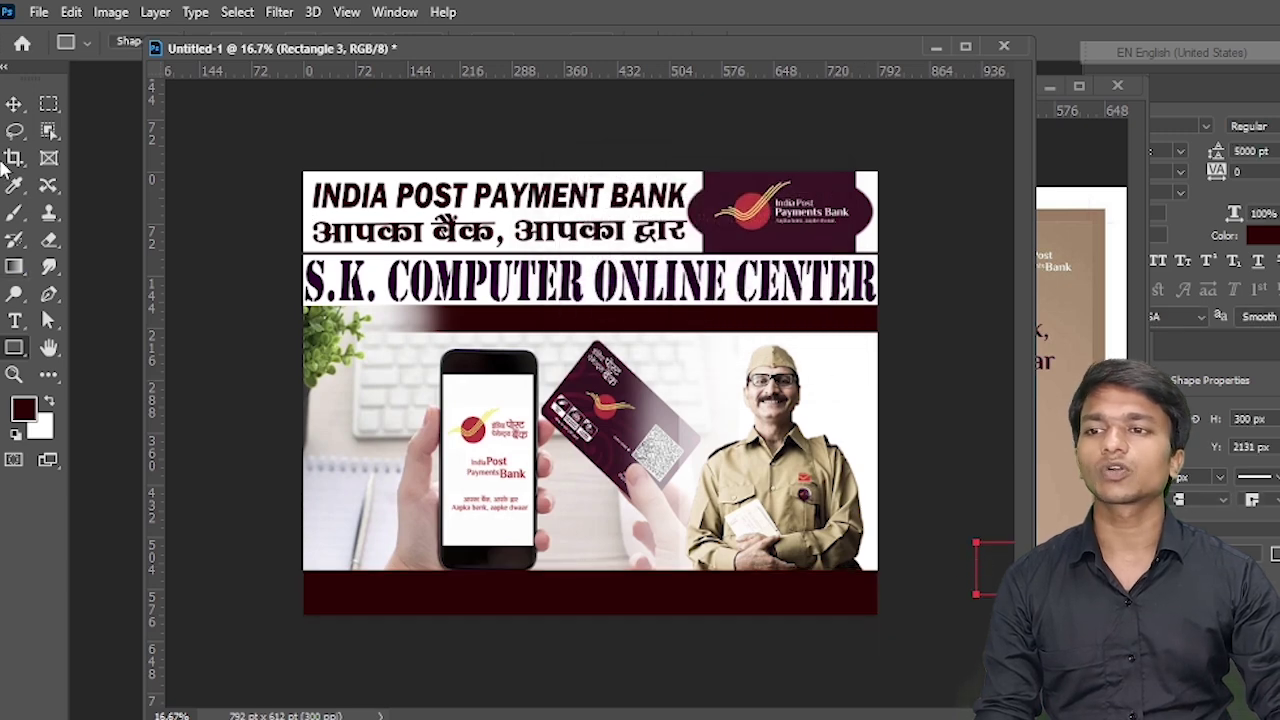
{"action": "left_click", "coordinate": [14, 103]}
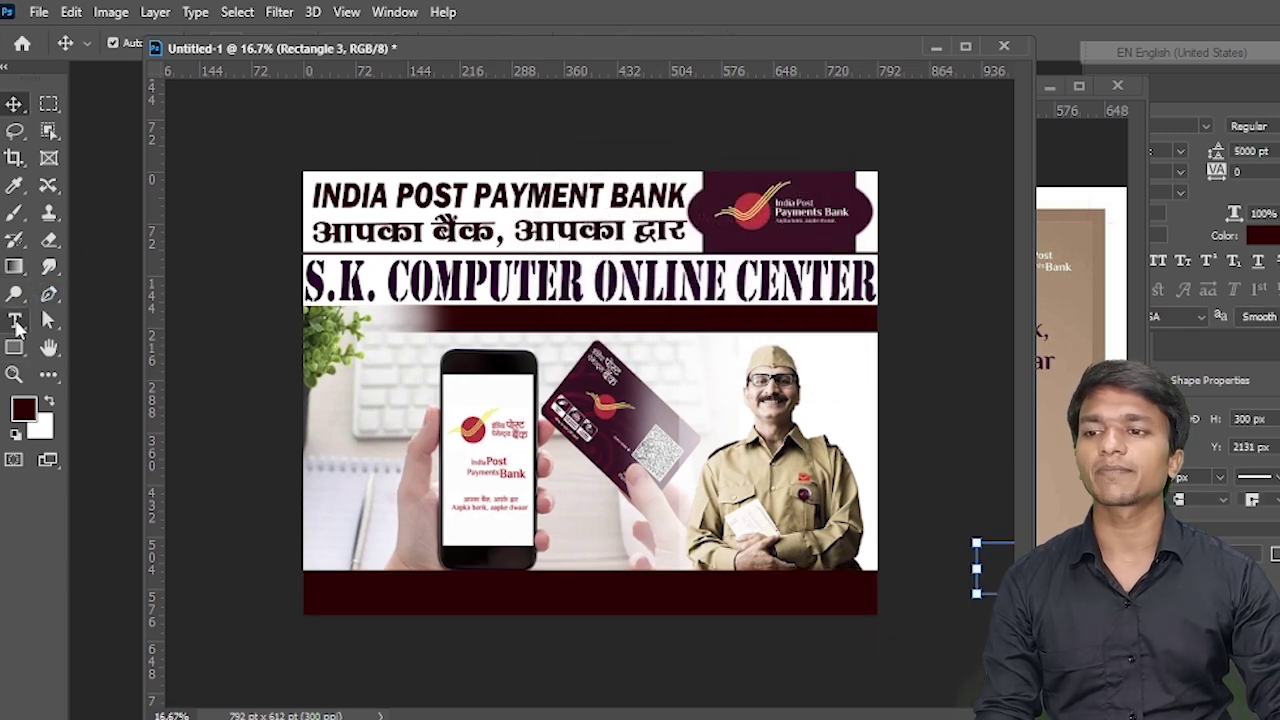
Add the Hindi text "इंडिया पोस्ट पेमेंट्स बैंक" in a wide text box over the lower part of the photo.
{"action": "left_click", "coordinate": [14, 320]}
{"action": "left_click_drag", "start_coordinate": [259, 357], "coordinate": [878, 468]}
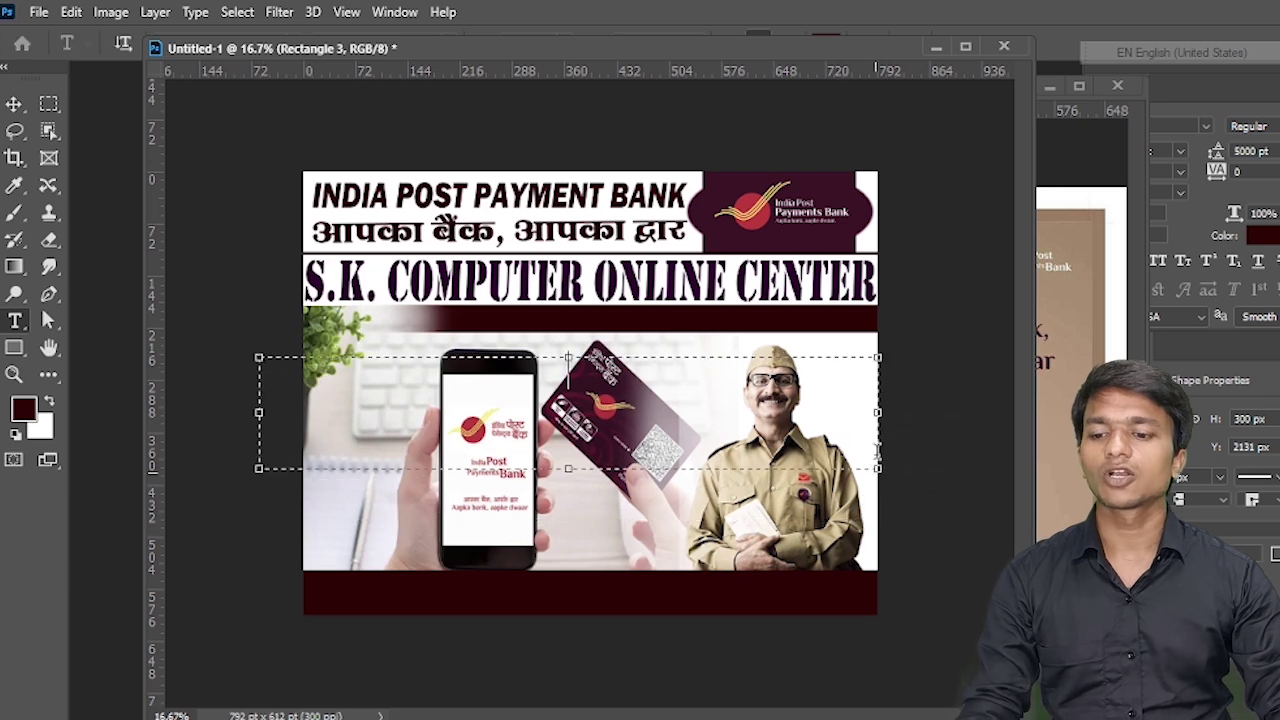
{"action": "type", "text": "इंडिया पोस्ट पेमेंट्स बैंक"}
{"action": "left_click_drag", "start_coordinate": [671, 411], "coordinate": [699, 557]}
{"action": "key", "text": "ctrl+a"}
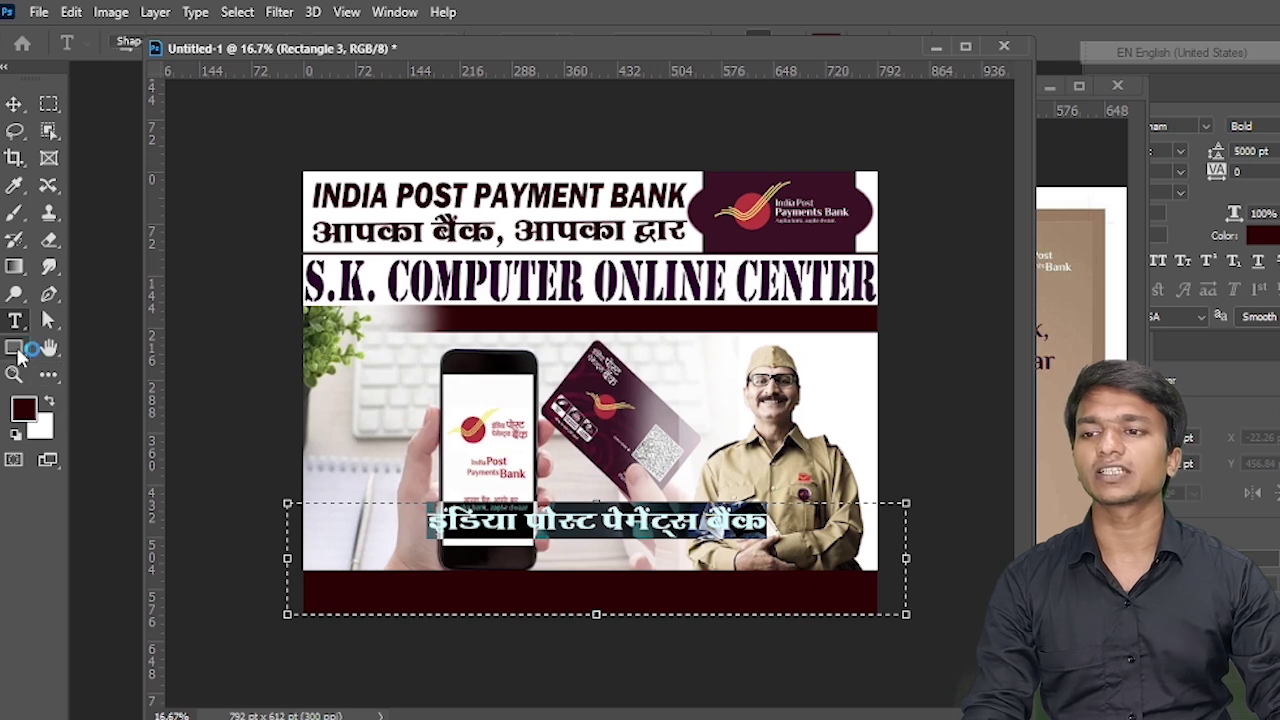
{"action": "left_click", "coordinate": [16, 349]}
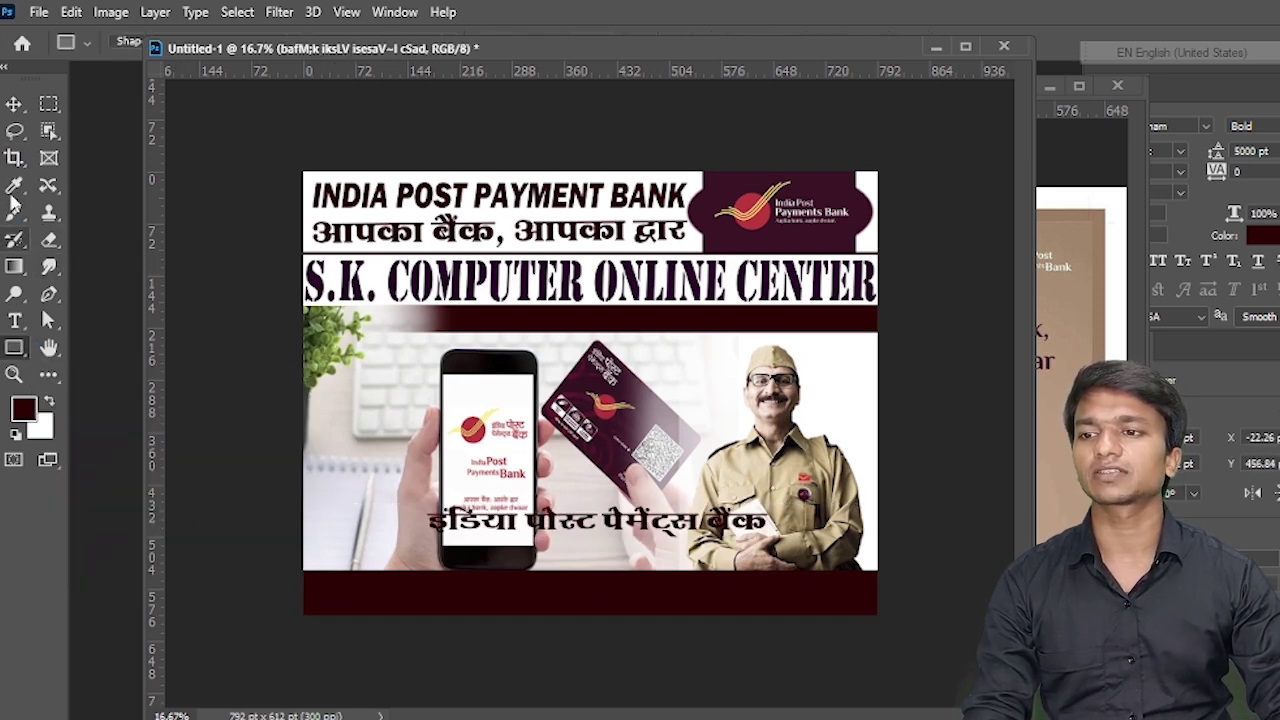
Change the color of the whole Hindi bank name over the photo to white, ffffff.
{"action": "left_click", "coordinate": [16, 321]}
{"action": "left_click", "coordinate": [686, 517]}
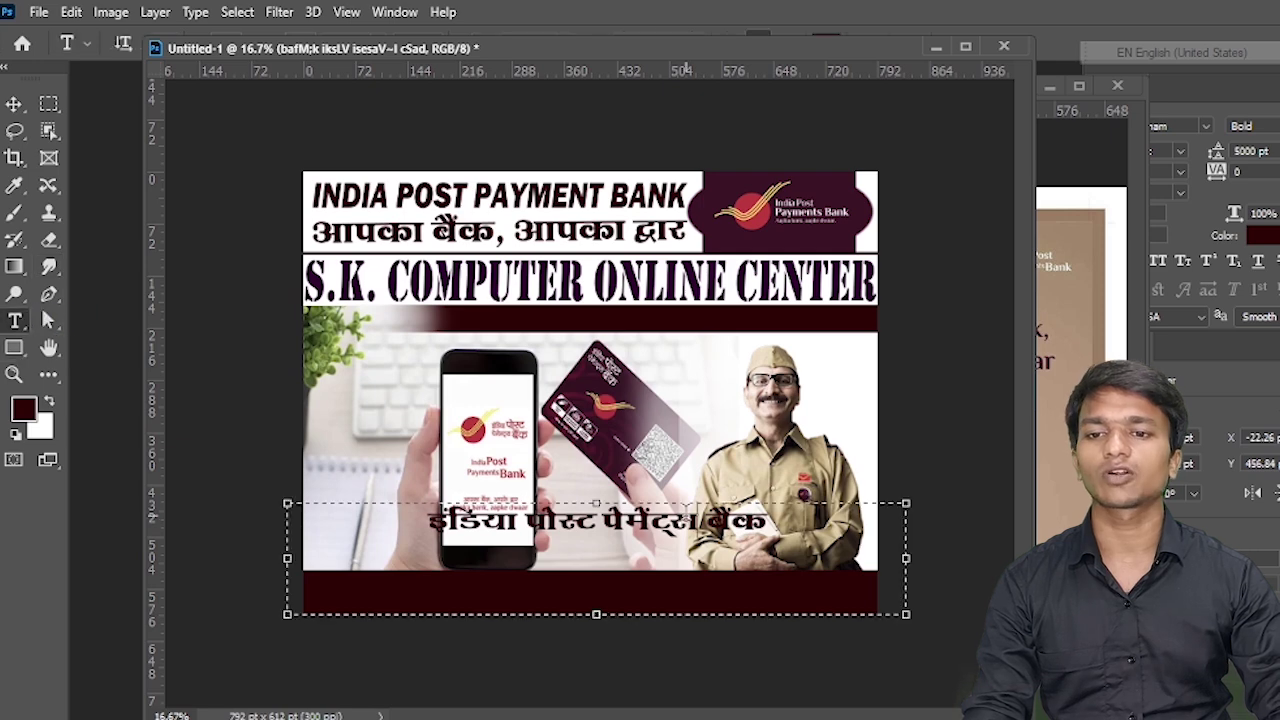
{"action": "left_click_drag", "start_coordinate": [818, 537], "coordinate": [248, 530]}
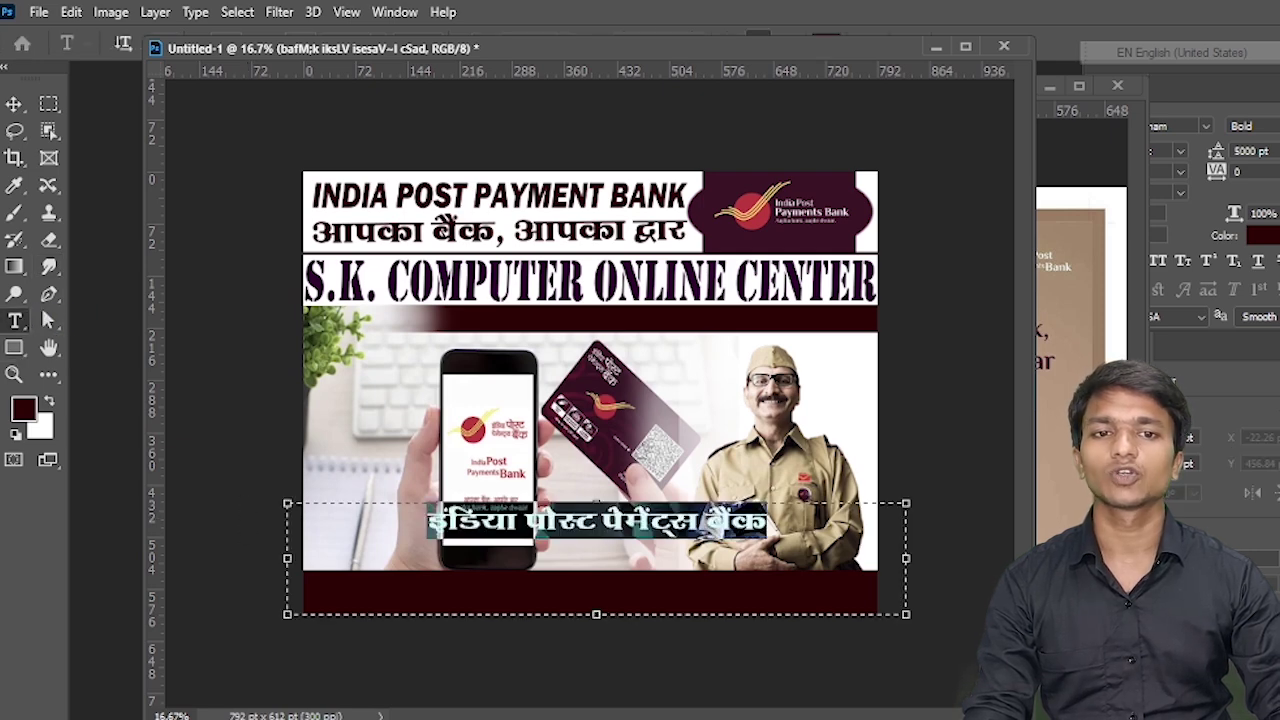
{"action": "left_click", "coordinate": [1272, 236]}
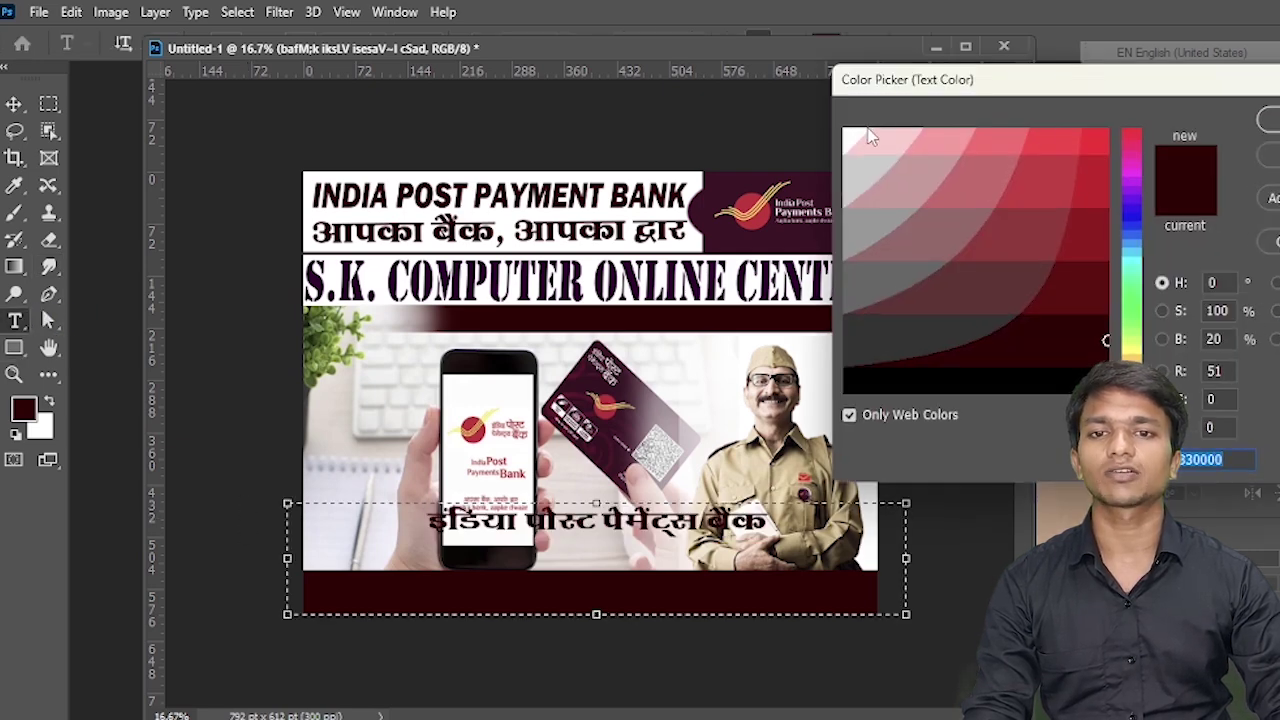
{"action": "type", "text": "ffffff"}
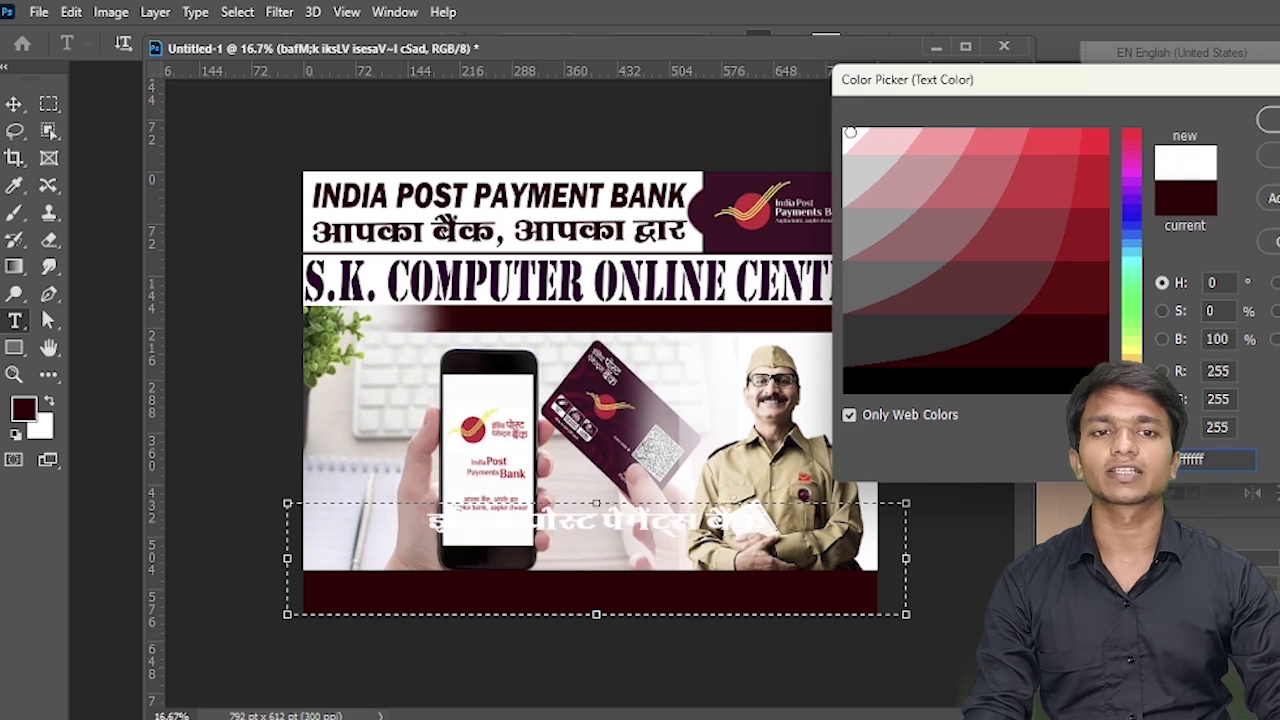
{"action": "left_click", "coordinate": [1270, 120]}
Reduce the height of the Hindi text box and place the text centrally on the bottom maroon strip.
{"action": "left_click_drag", "start_coordinate": [597, 614], "coordinate": [568, 588]}
{"action": "left_click", "coordinate": [573, 588]}
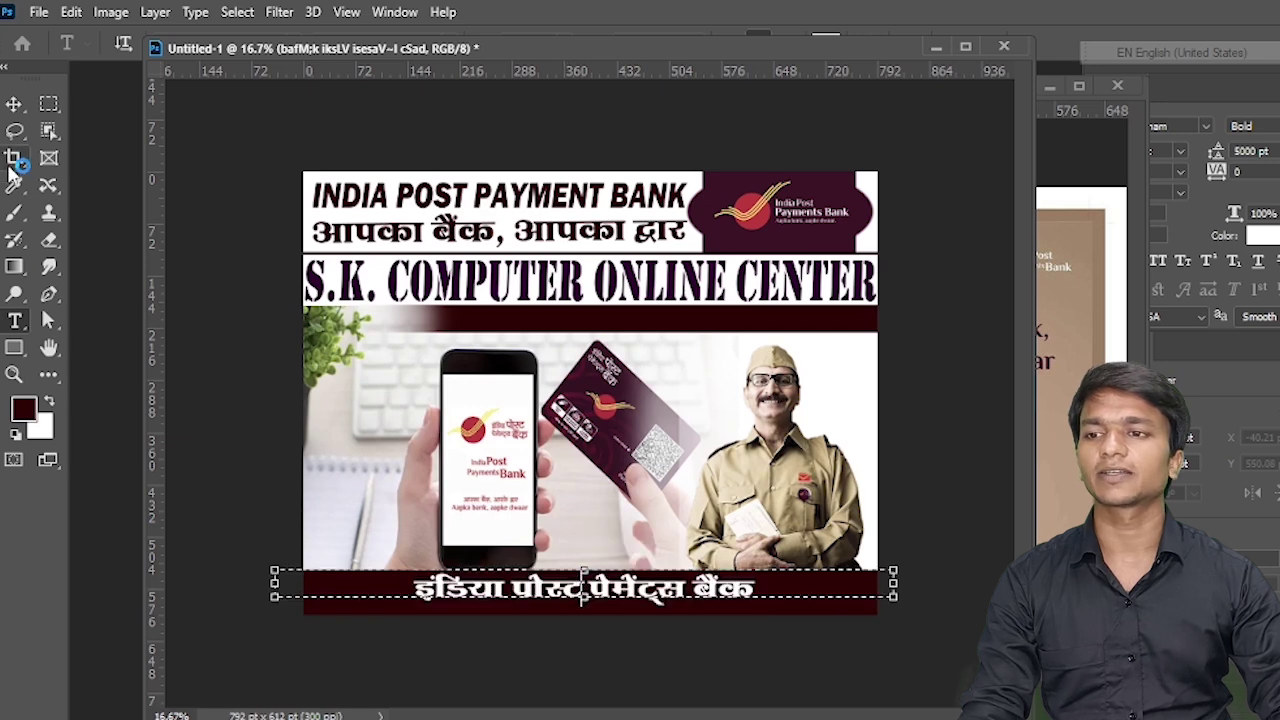
{"action": "left_click", "coordinate": [14, 104]}
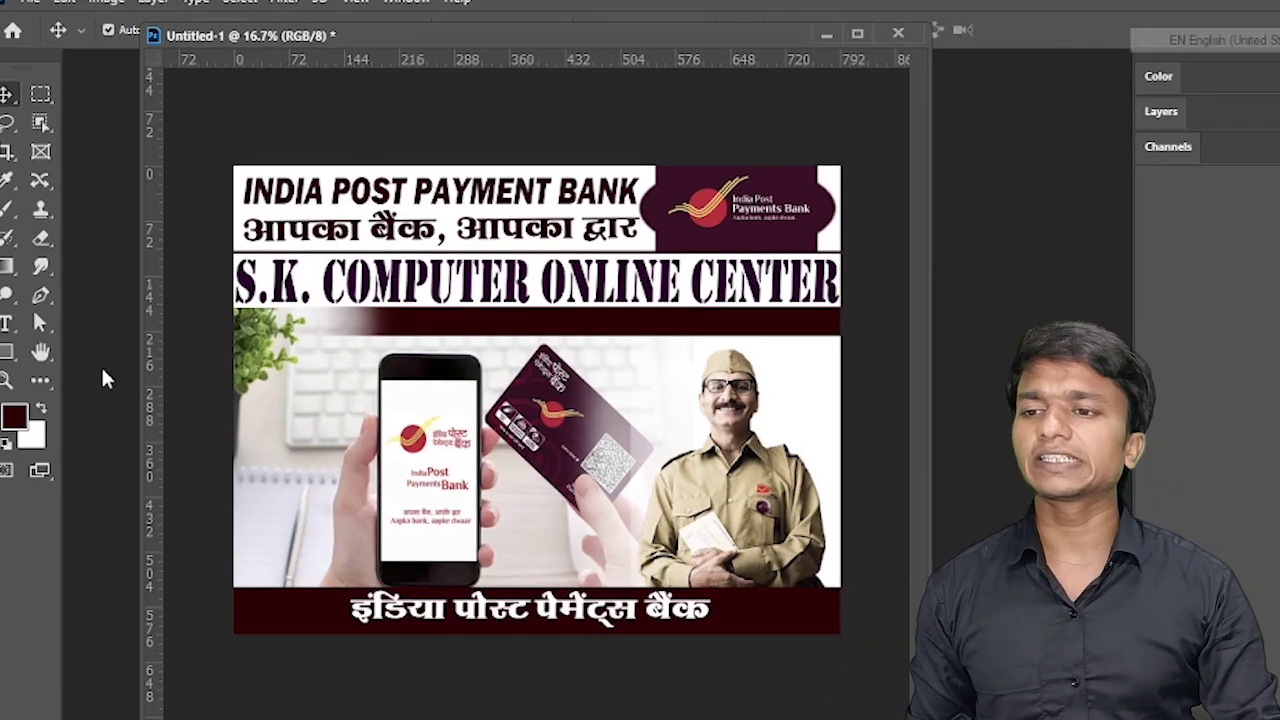
Start a text box on the upper maroon strip with the word ADD and set its font to Stencil.
{"action": "left_click", "coordinate": [6, 324]}
{"action": "left_click_drag", "start_coordinate": [223, 374], "coordinate": [680, 498]}
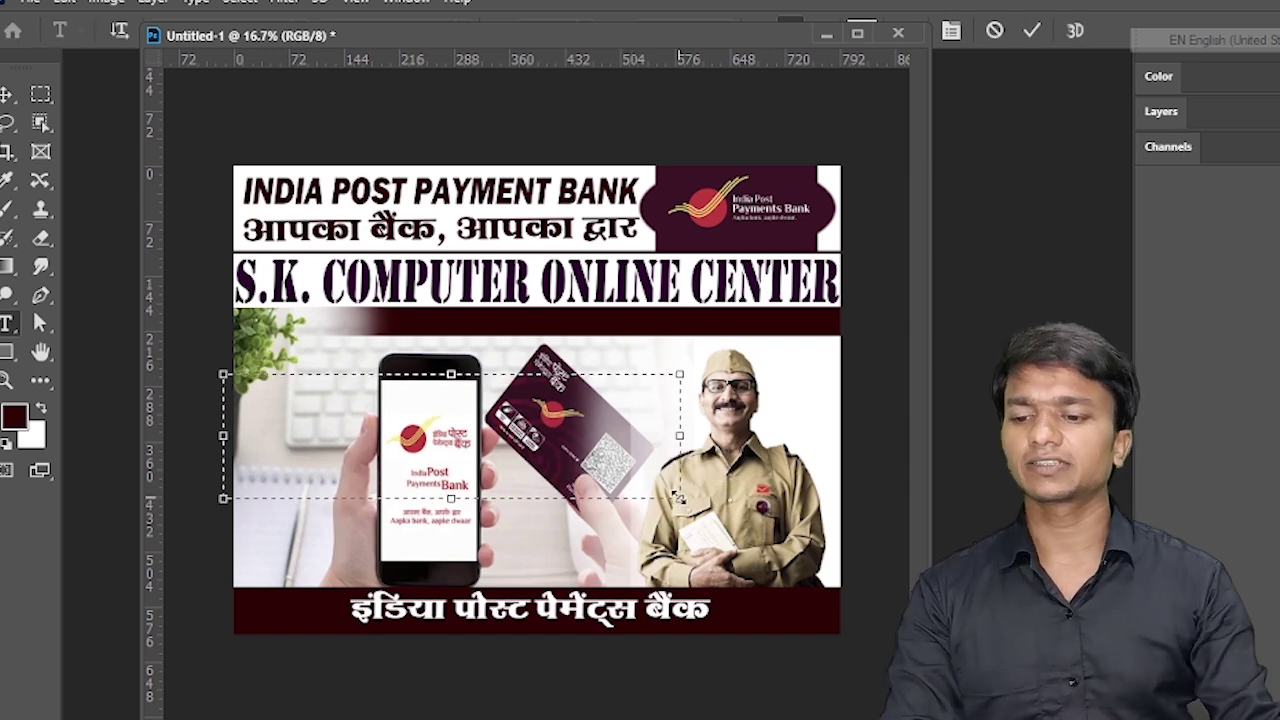
{"action": "left_click_drag", "start_coordinate": [446, 453], "coordinate": [513, 371]}
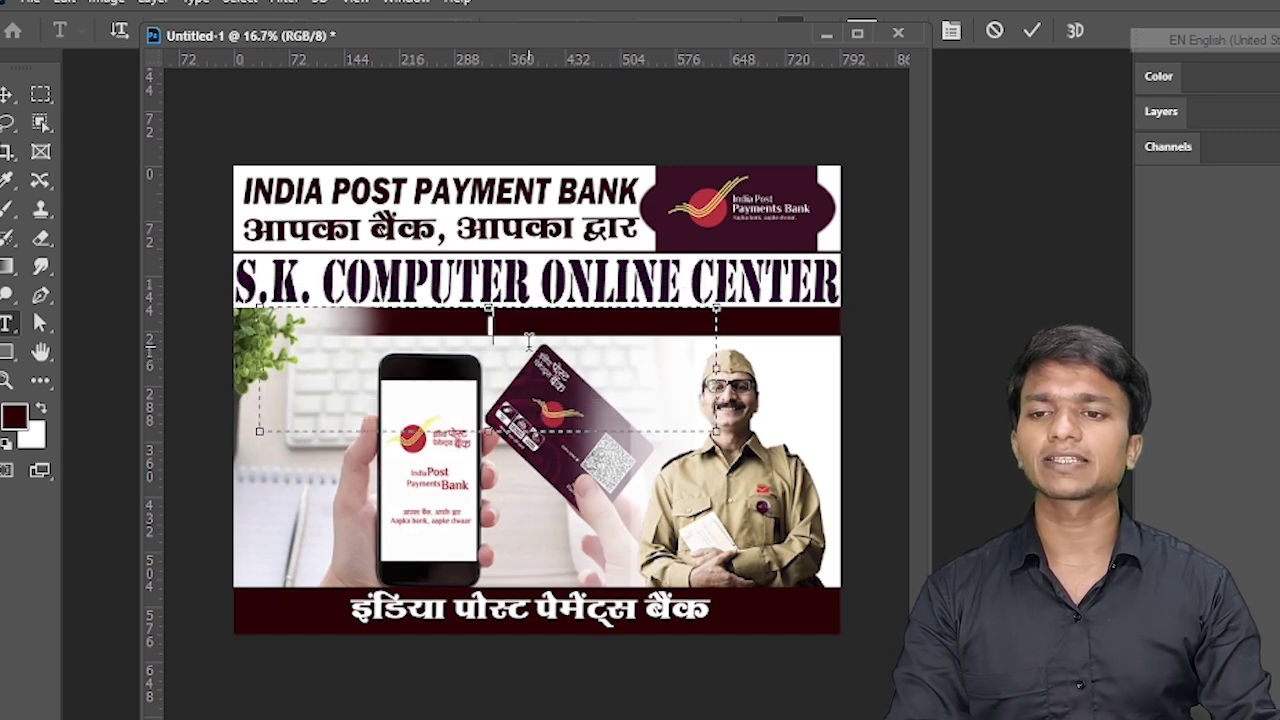
{"action": "type", "text": "कककक"}
{"action": "left_click_drag", "start_coordinate": [533, 330], "coordinate": [373, 328]}
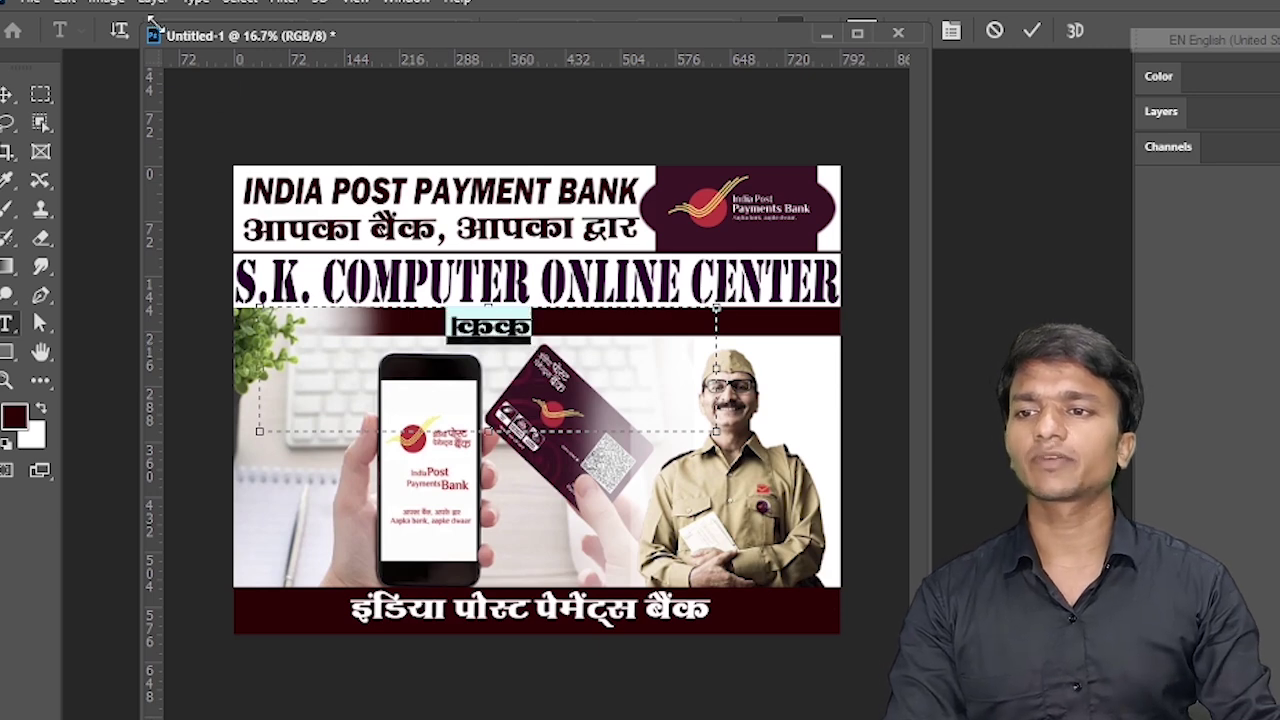
{"action": "left_click_drag", "start_coordinate": [367, 36], "coordinate": [389, 64]}
{"action": "left_click", "coordinate": [298, 30]}
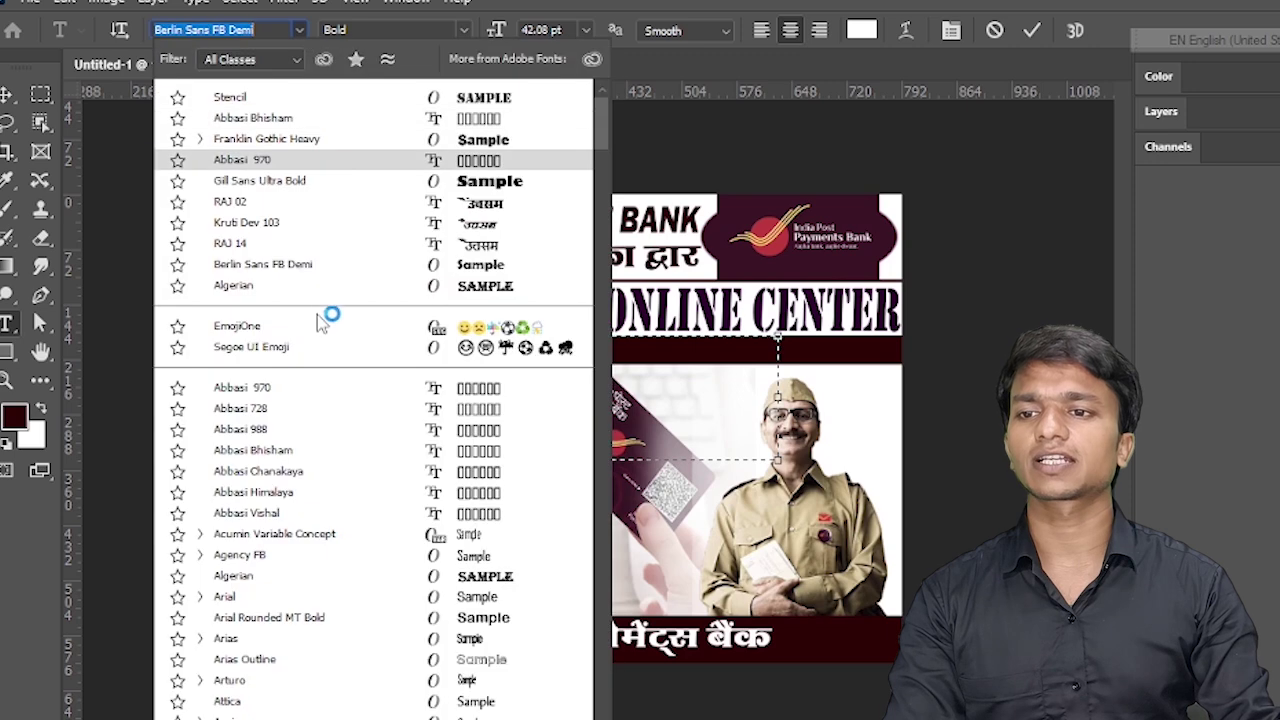
{"action": "left_click", "coordinate": [357, 94]}
{"action": "left_click", "coordinate": [595, 358]}
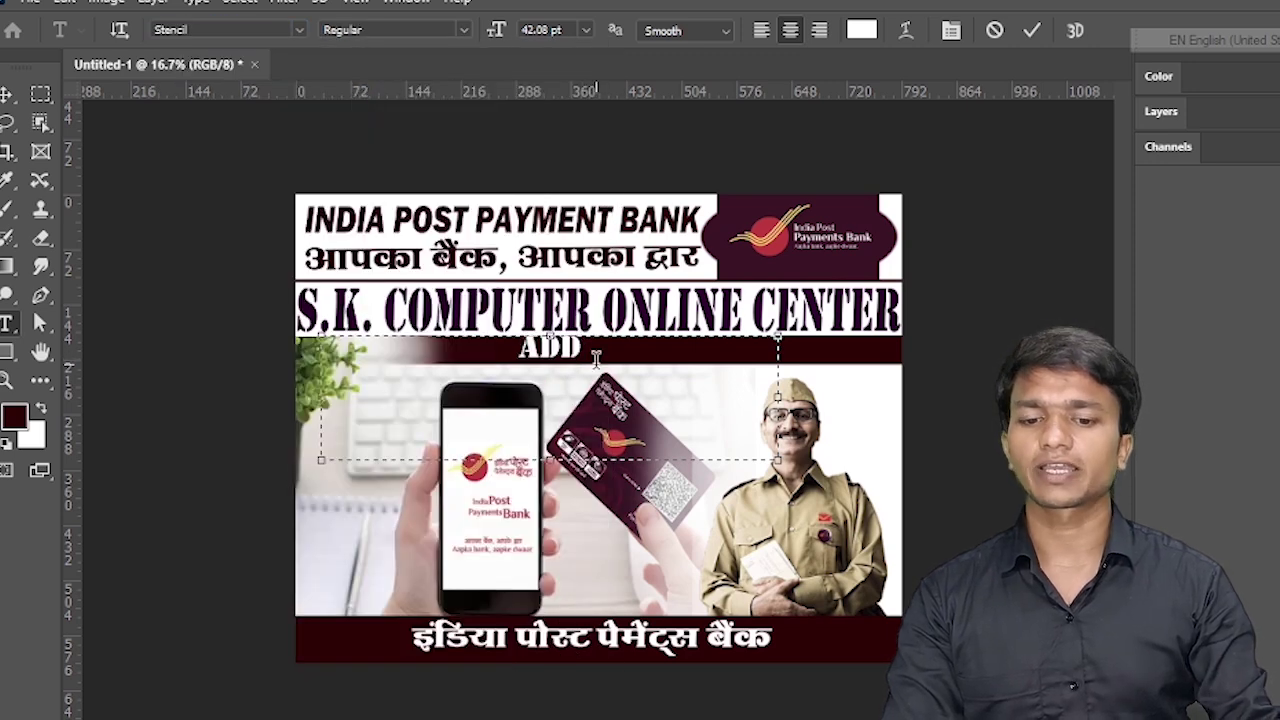
Add a colon after ADD and enter the center's address in the text box on the upper maroon strip.
{"action": "type", "text": ":"}
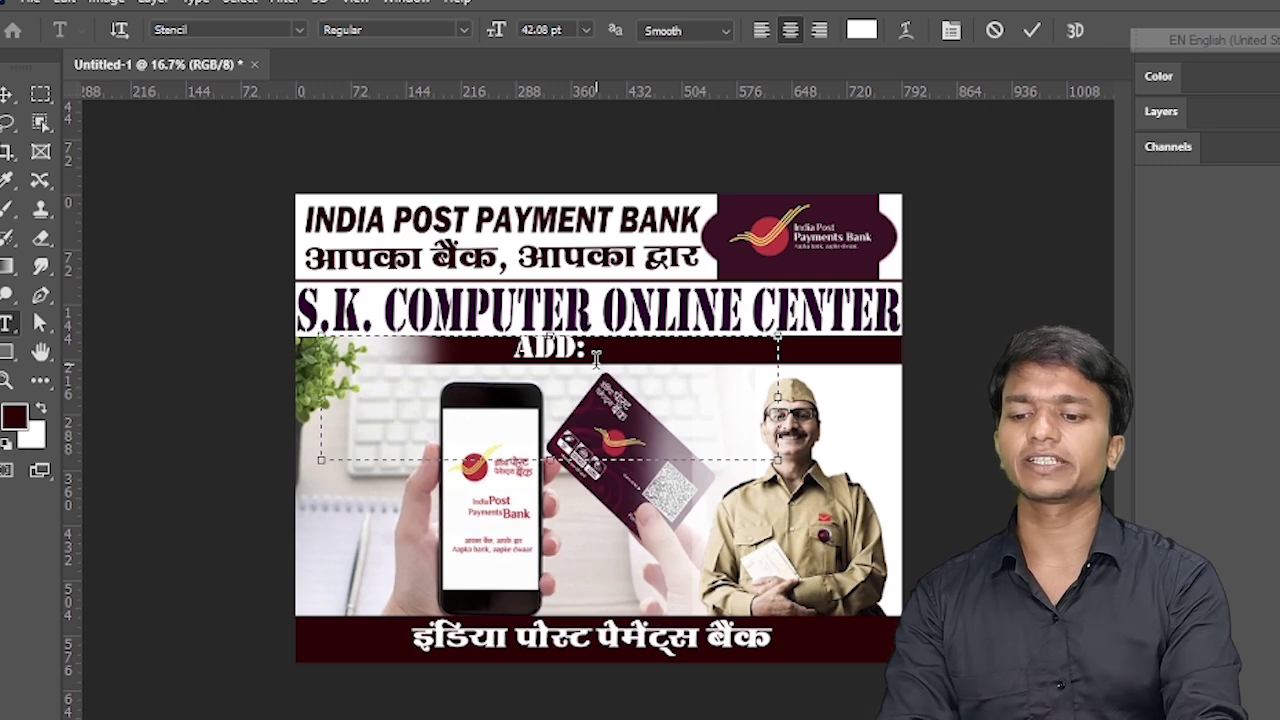
{"action": "type", "text": " N"}
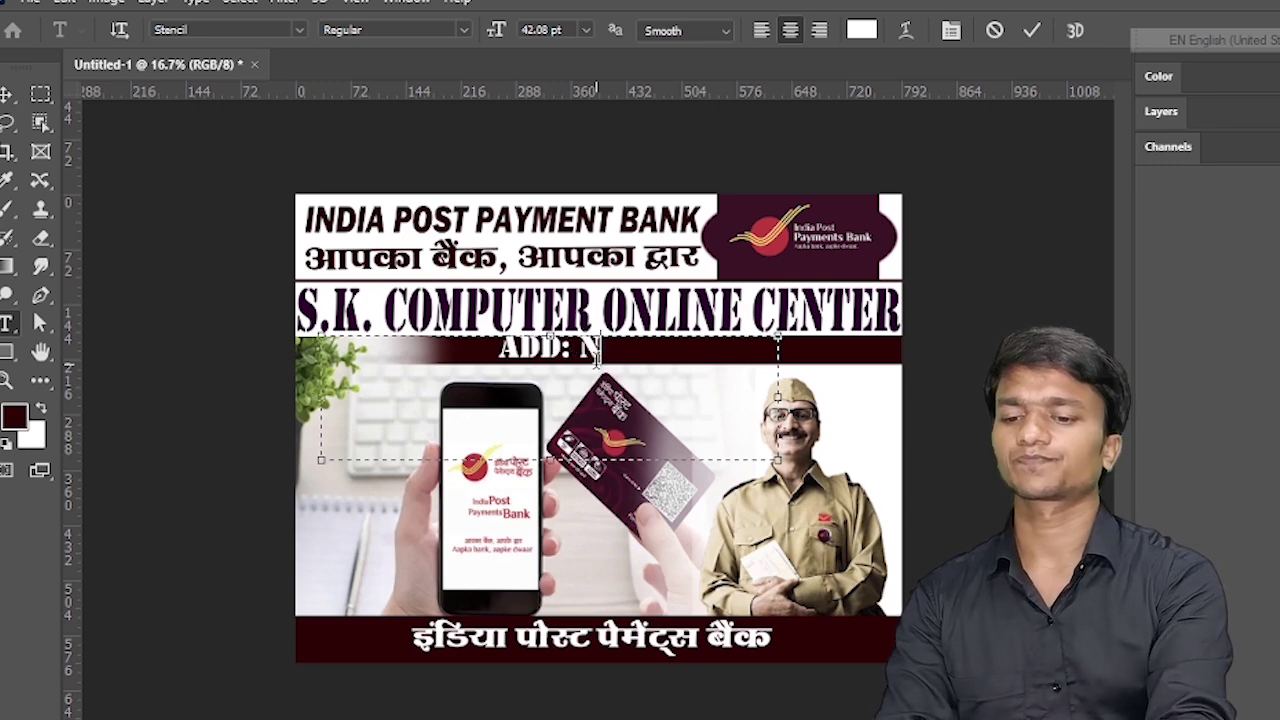
{"action": "type", "text": "EAR HI"}
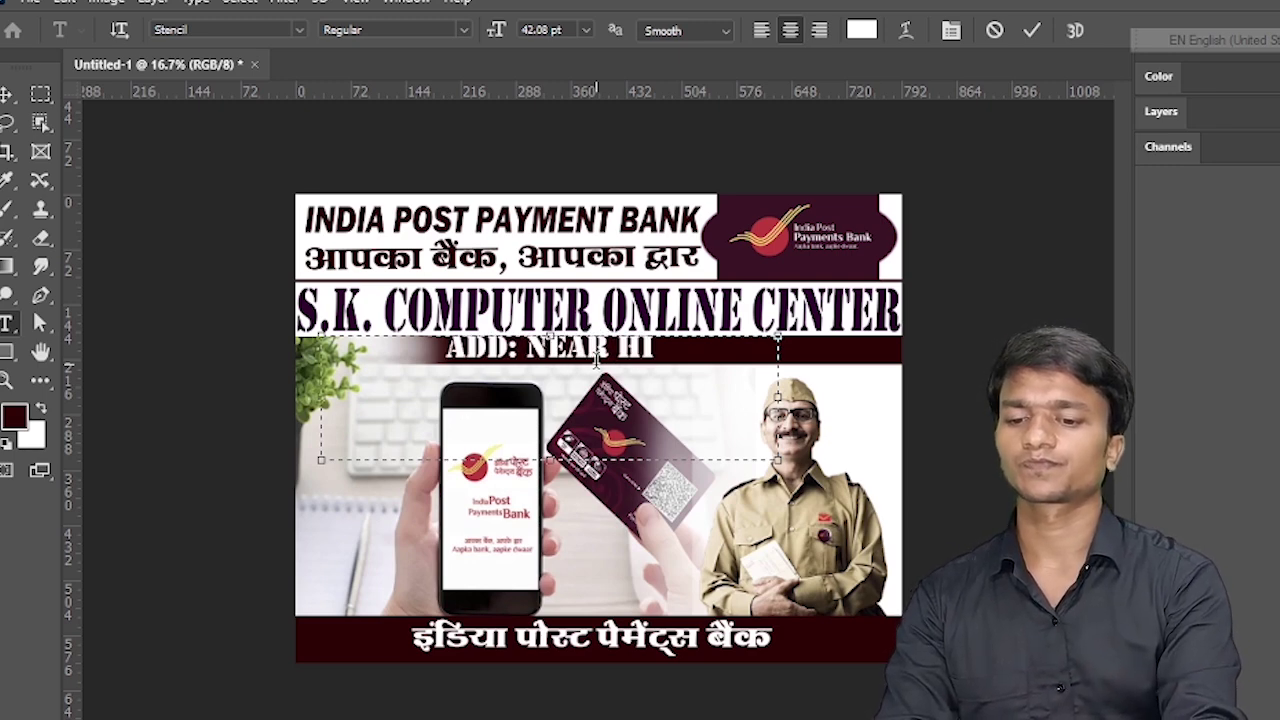
{"action": "type", "text": "GH SCH"}
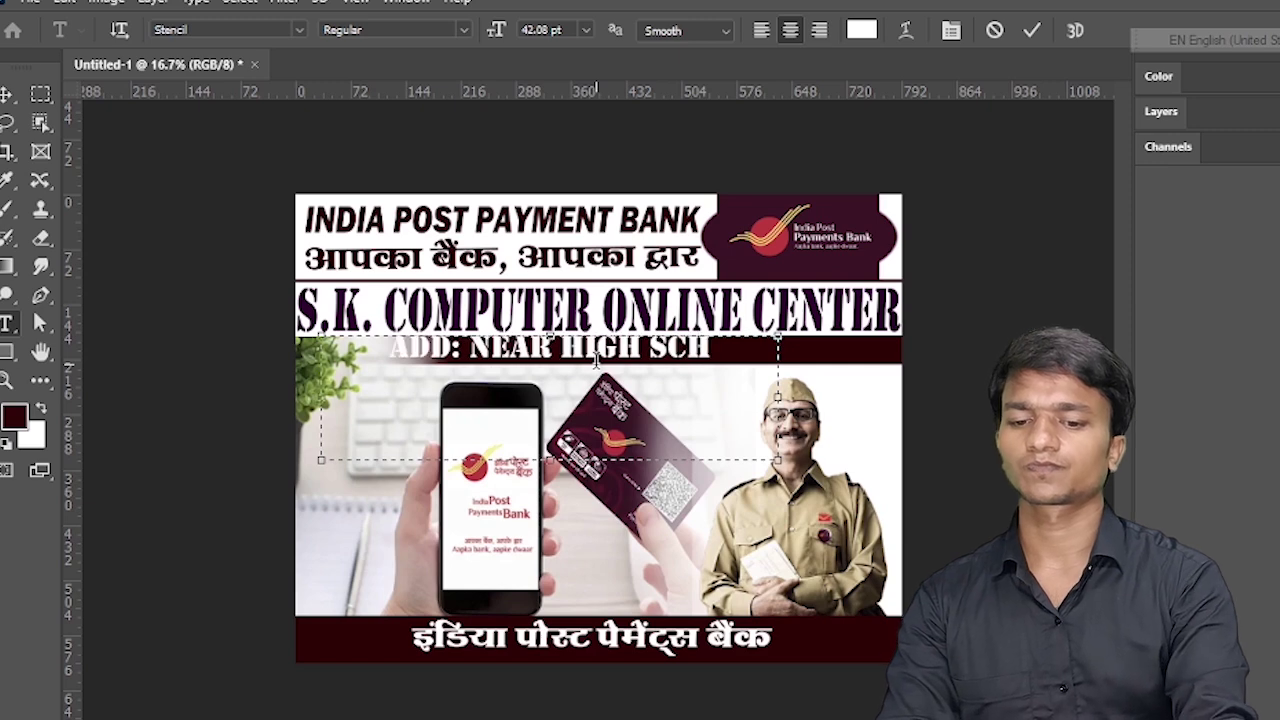
{"action": "type", "text": "OOL AW"}
{"action": "key", "text": "BackSpace"}
{"action": "key", "text": "BackSpace"}
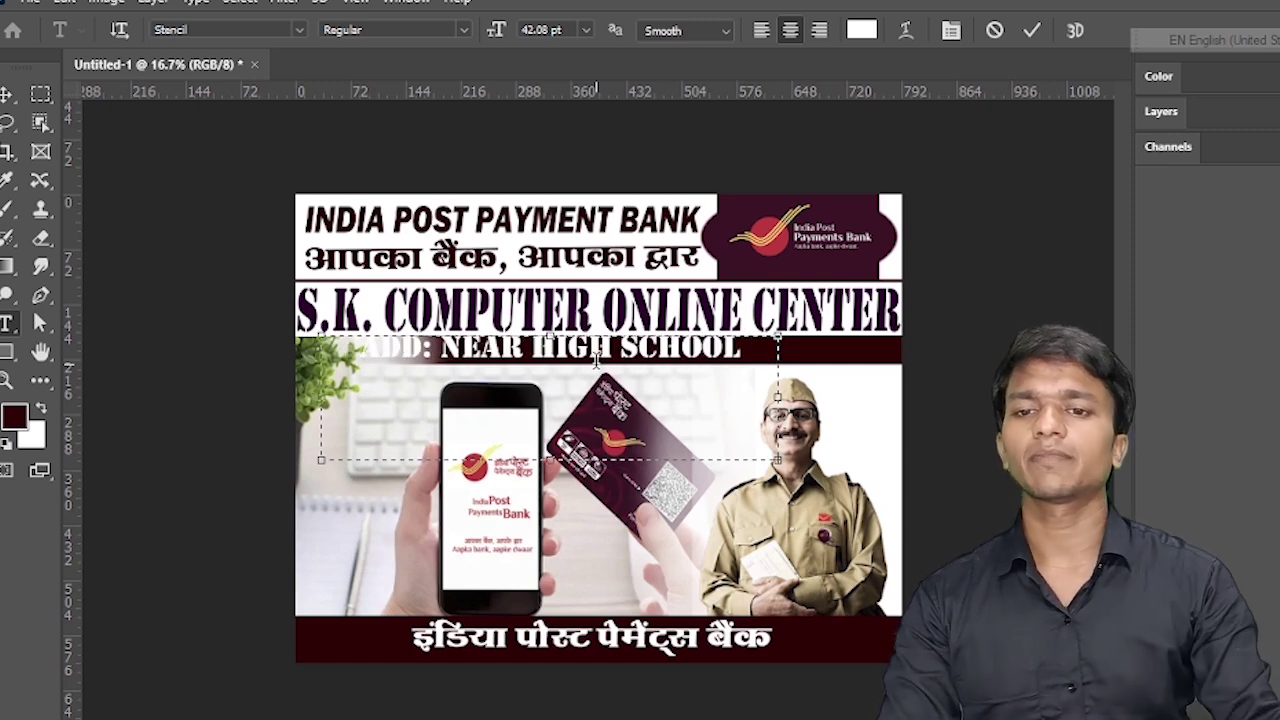
Widen and shift the address text box and scale its text to 32.2 pt toward the strip's right end.
{"action": "left_click_drag", "start_coordinate": [783, 460], "coordinate": [939, 444]}
{"action": "left_click_drag", "start_coordinate": [829, 393], "coordinate": [843, 394]}
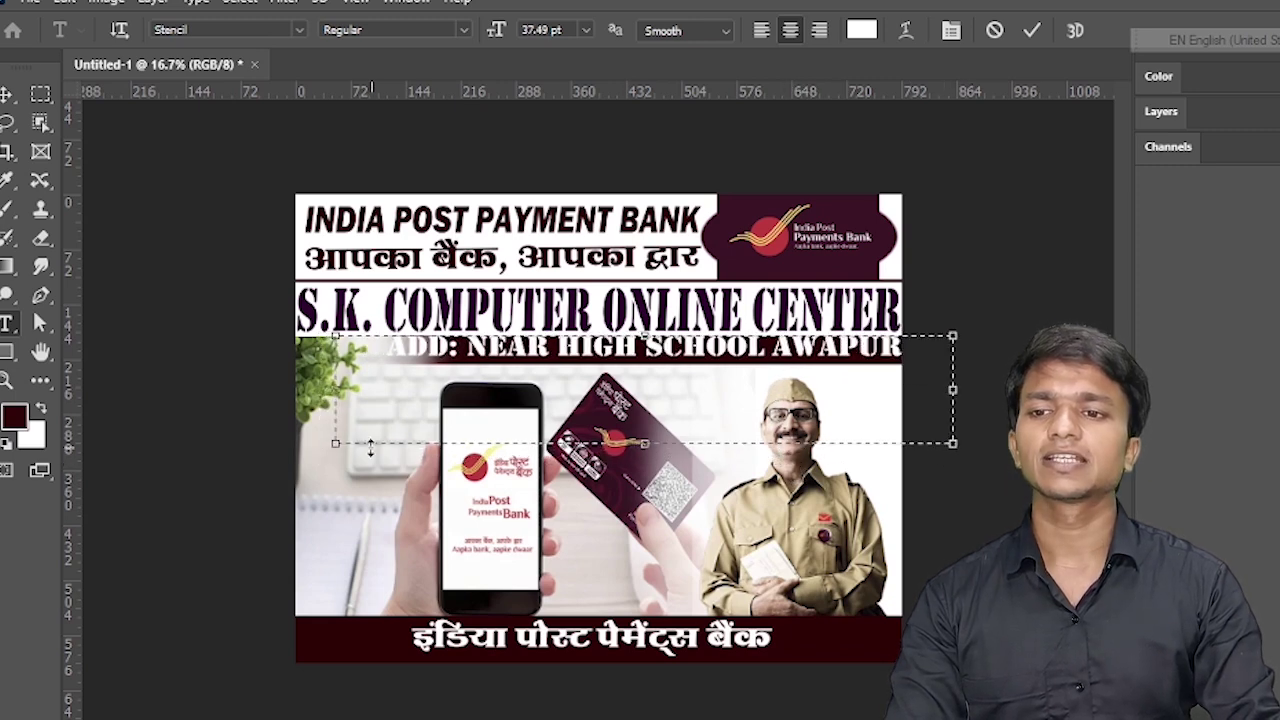
{"action": "left_click_drag", "start_coordinate": [336, 446], "coordinate": [457, 442]}
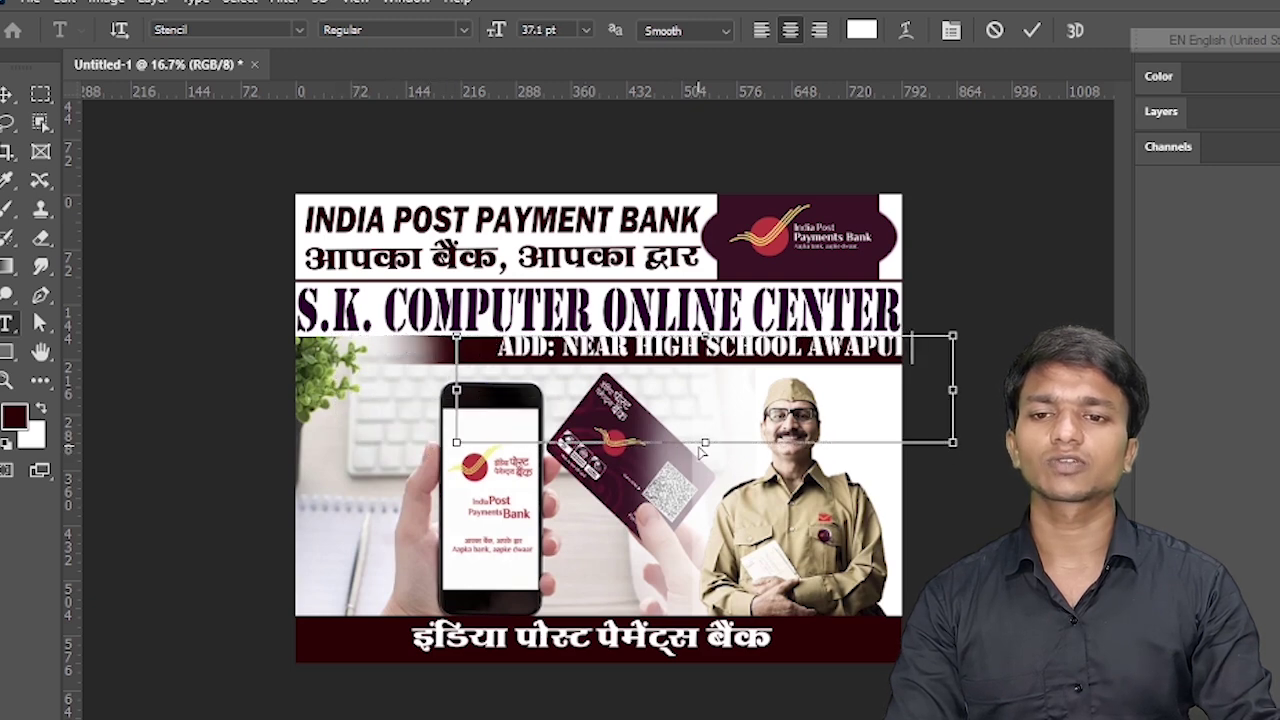
{"action": "left_click_drag", "start_coordinate": [702, 442], "coordinate": [727, 401]}
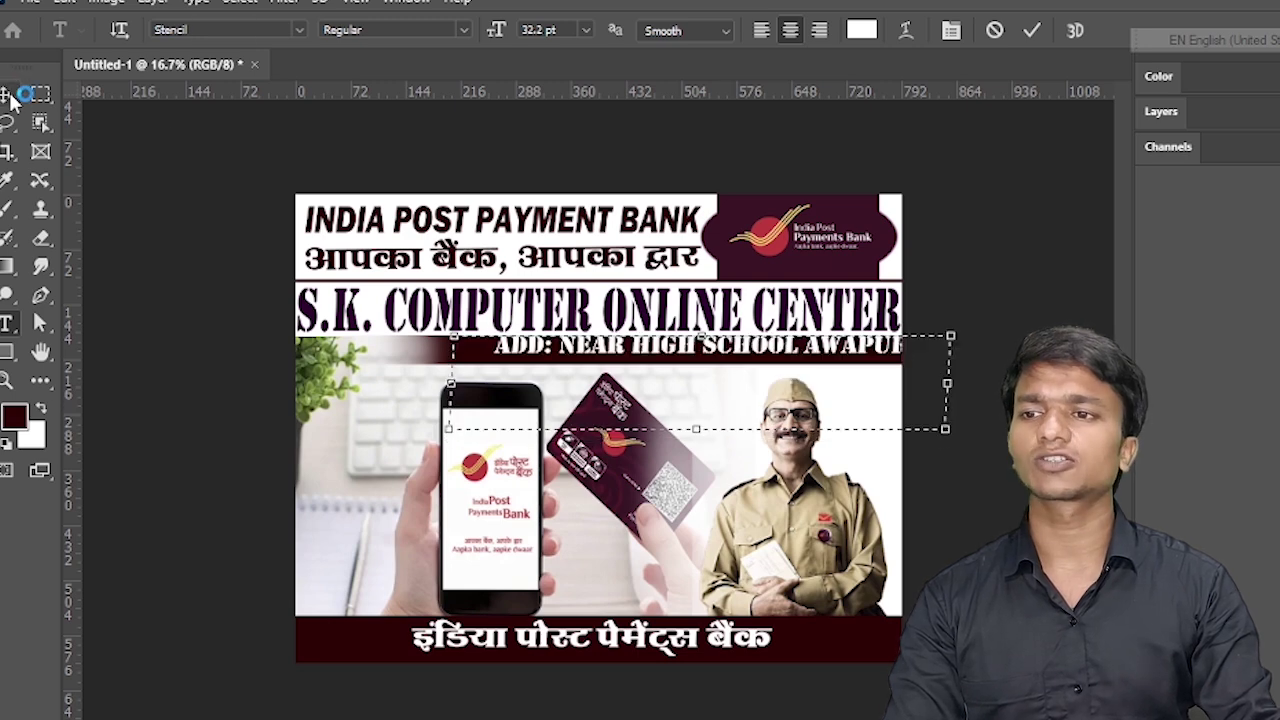
{"action": "left_click", "coordinate": [8, 94]}
Nudge the address line down and to the left until it fits inside the upper maroon strip, and deselect it.
{"action": "left_click", "coordinate": [795, 537]}
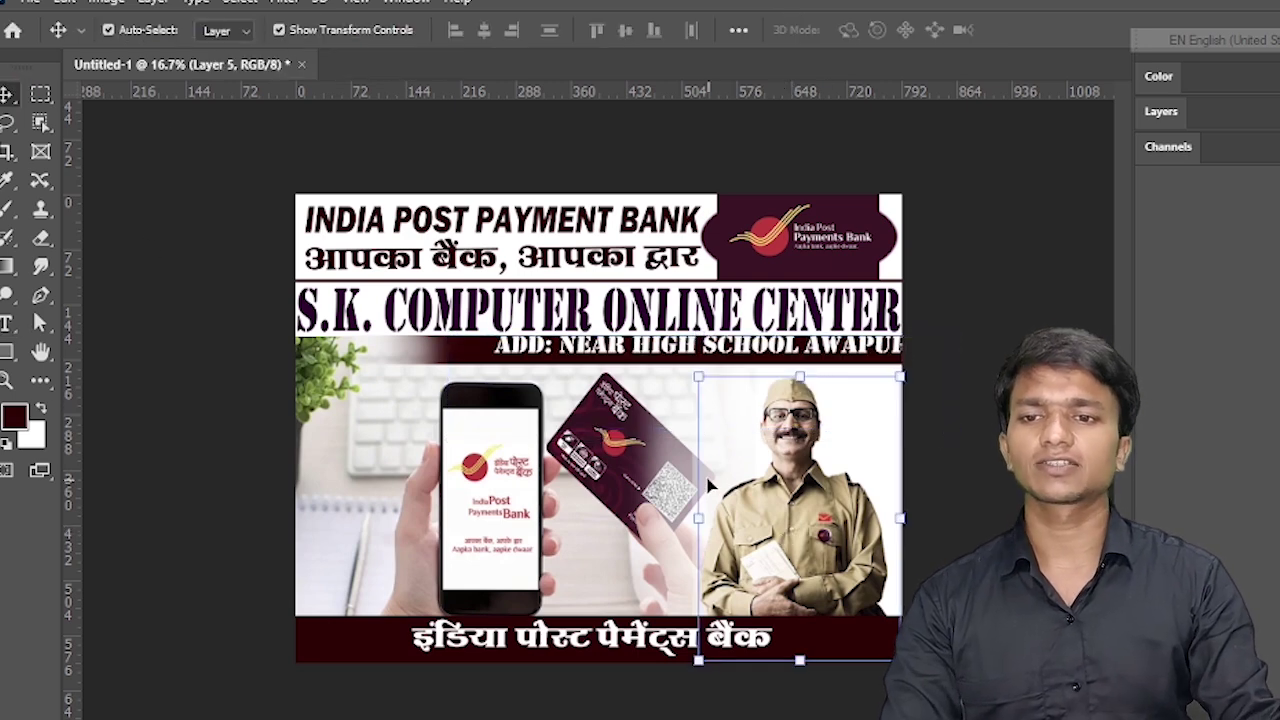
{"action": "left_click", "coordinate": [615, 348]}
{"action": "key", "text": "shift+Down"}
{"action": "key", "text": "shift+Down"}
{"action": "key", "text": "shift+Left"}
{"action": "key", "text": "shift+Left"}
{"action": "key", "text": "shift+Left"}
{"action": "key", "text": "shift+Left"}
{"action": "key", "text": "shift+Left"}
{"action": "key", "text": "shift+Left"}
{"action": "key", "text": "shift+Left"}
{"action": "key", "text": "shift+Left"}
{"action": "key", "text": "shift+Down"}
{"action": "left_click", "coordinate": [982, 500]}
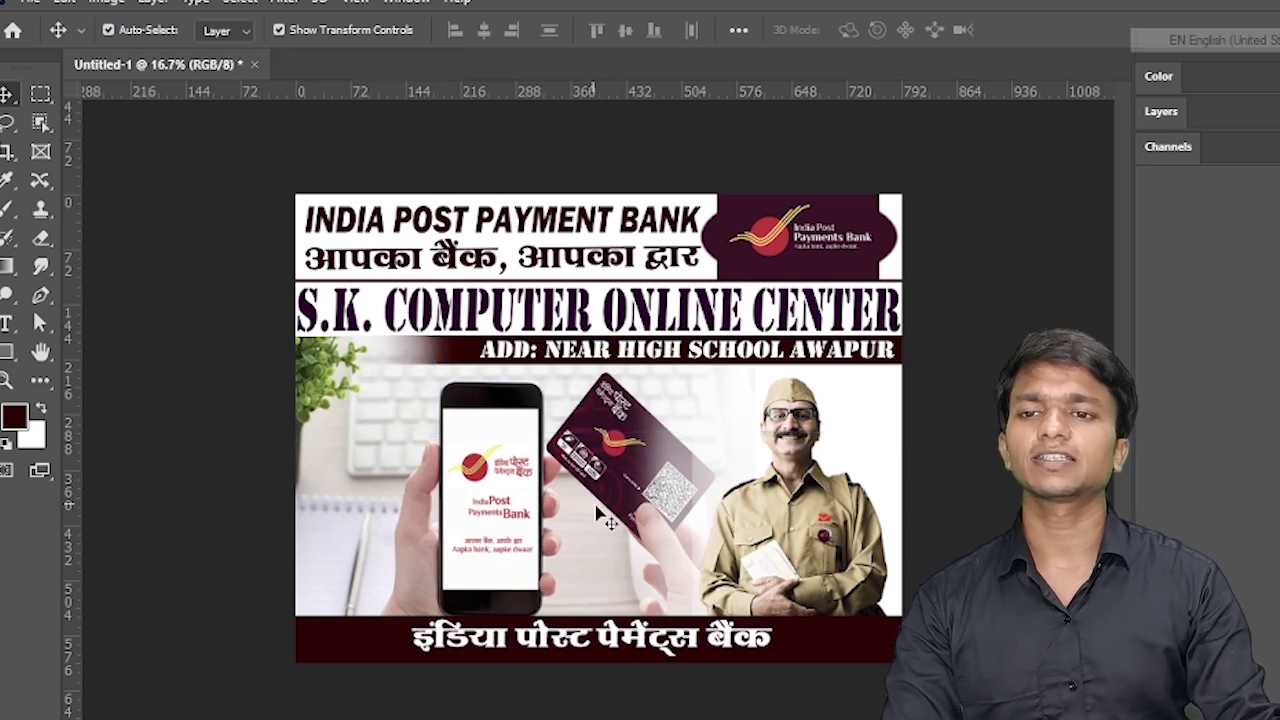
Examine the page design at different magnifications, checking the headings, address line, photo and postman.
{"action": "key", "text": "ctrl+plus"}
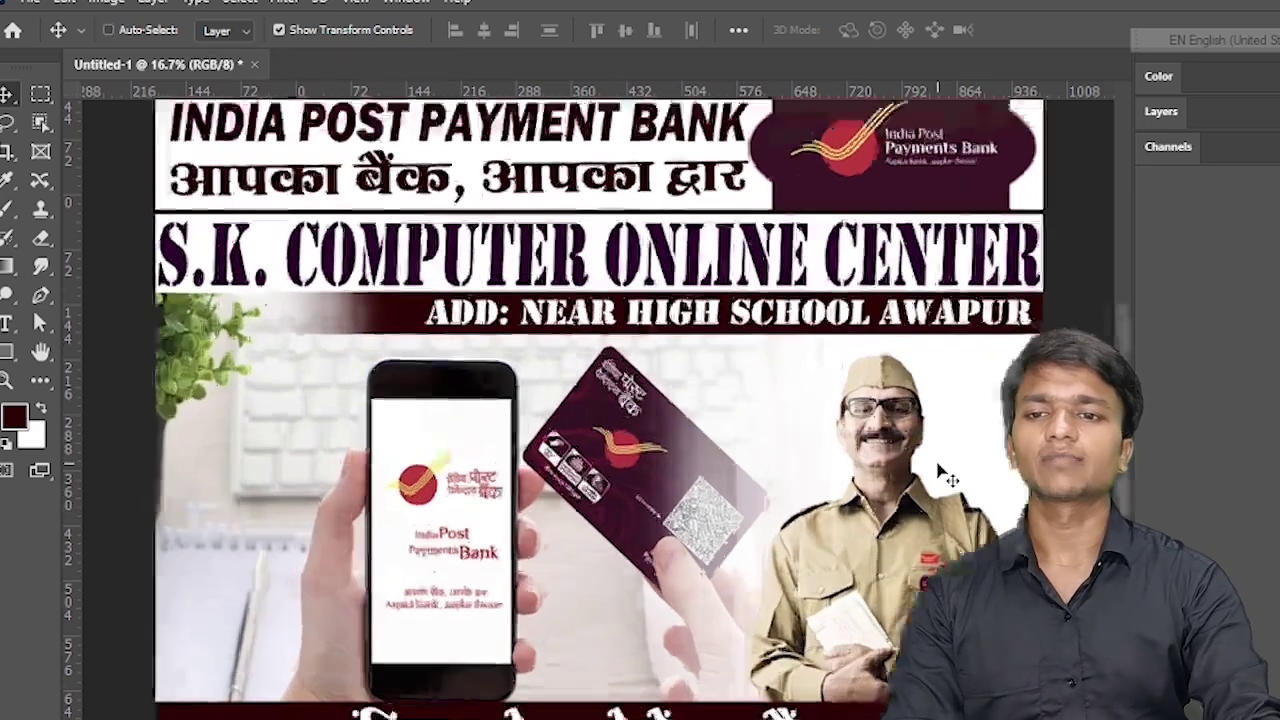
{"action": "key", "text": "ctrl+plus"}
{"action": "key", "text": "ctrl+minus"}
{"action": "key", "text": "ctrl+minus"}
{"action": "key", "text": "ctrl+plus"}
{"action": "key", "text": "ctrl+plus"}
{"action": "key", "text": "ctrl+plus"}
{"action": "key", "text": "ctrl+minus"}
{"action": "key", "text": "ctrl+minus"}
{"action": "key", "text": "ctrl+minus"}
{"action": "key", "text": "ctrl+plus"}
{"action": "key", "text": "ctrl+plus"}
{"action": "key", "text": "ctrl+minus"}
{"action": "key", "text": "ctrl+plus"}
{"action": "key", "text": "ctrl+plus"}
{"action": "key", "text": "ctrl+minus"}
{"action": "key", "text": "ctrl+minus"}
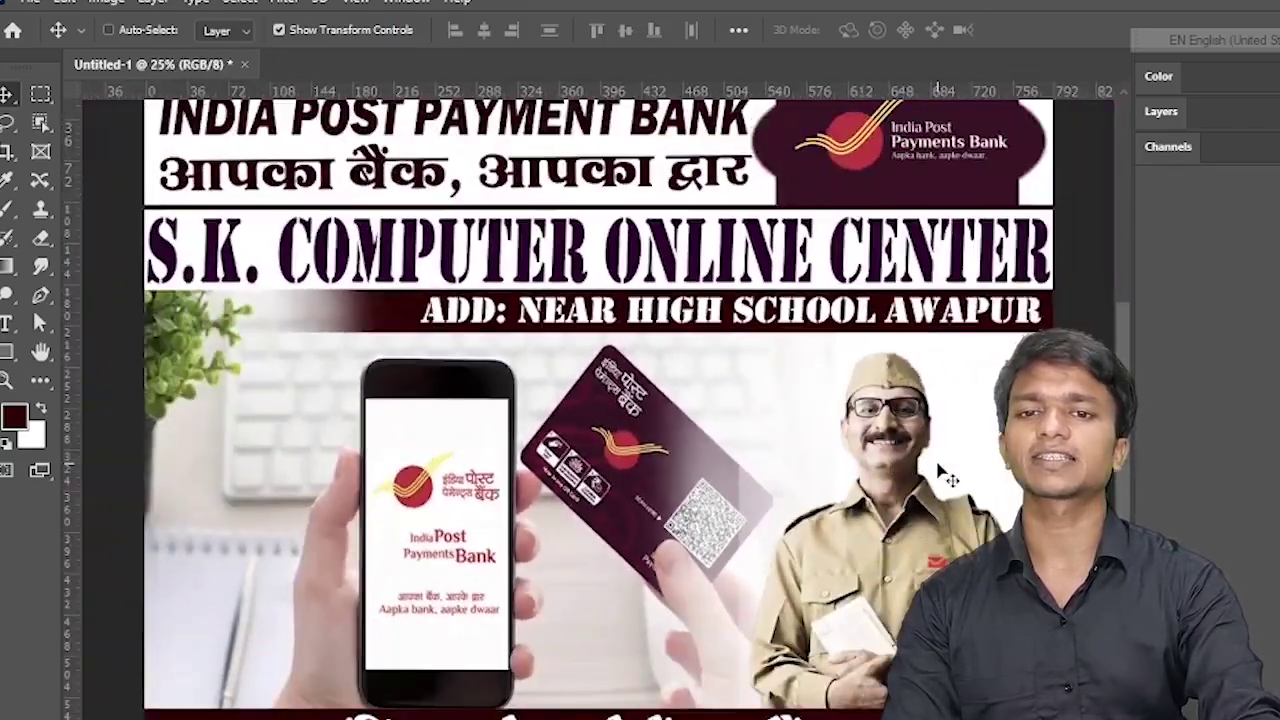